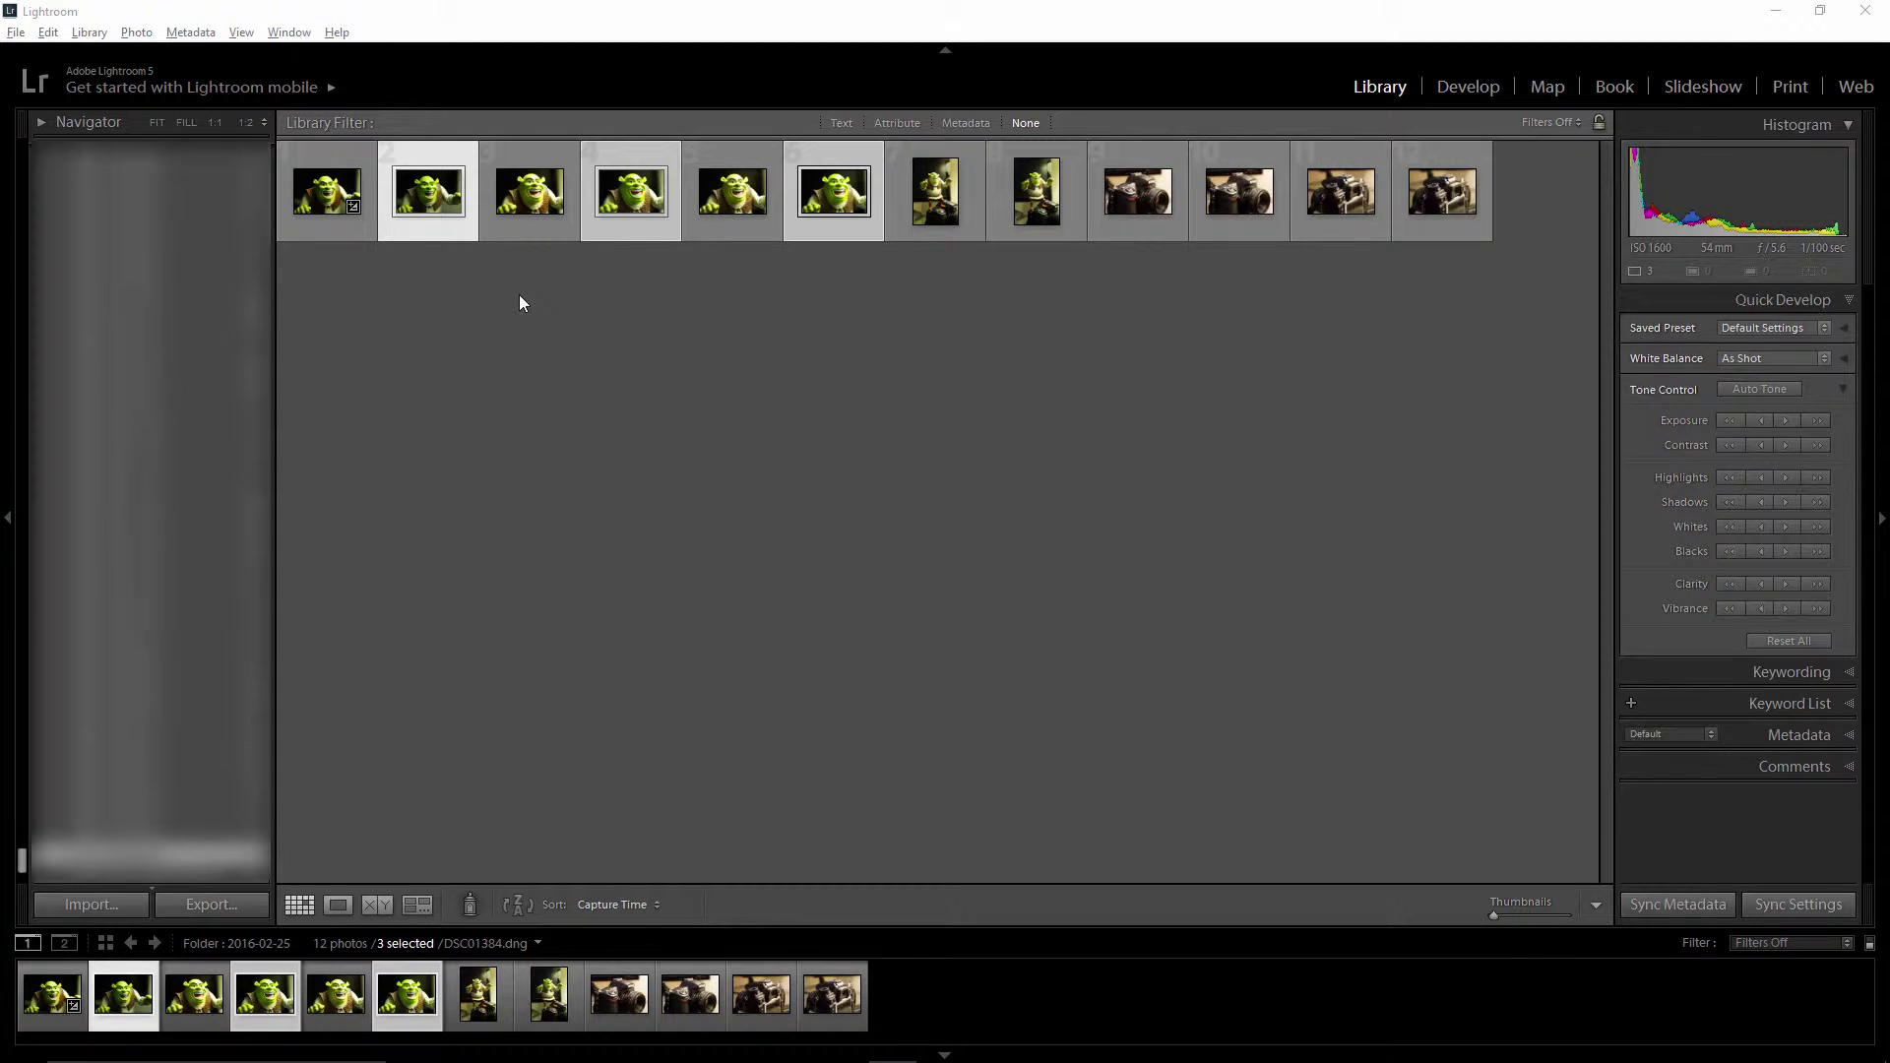
- Clear the selection and select only the 2nd, 4th and 6th Shrek photos together
left_click(716, 312)
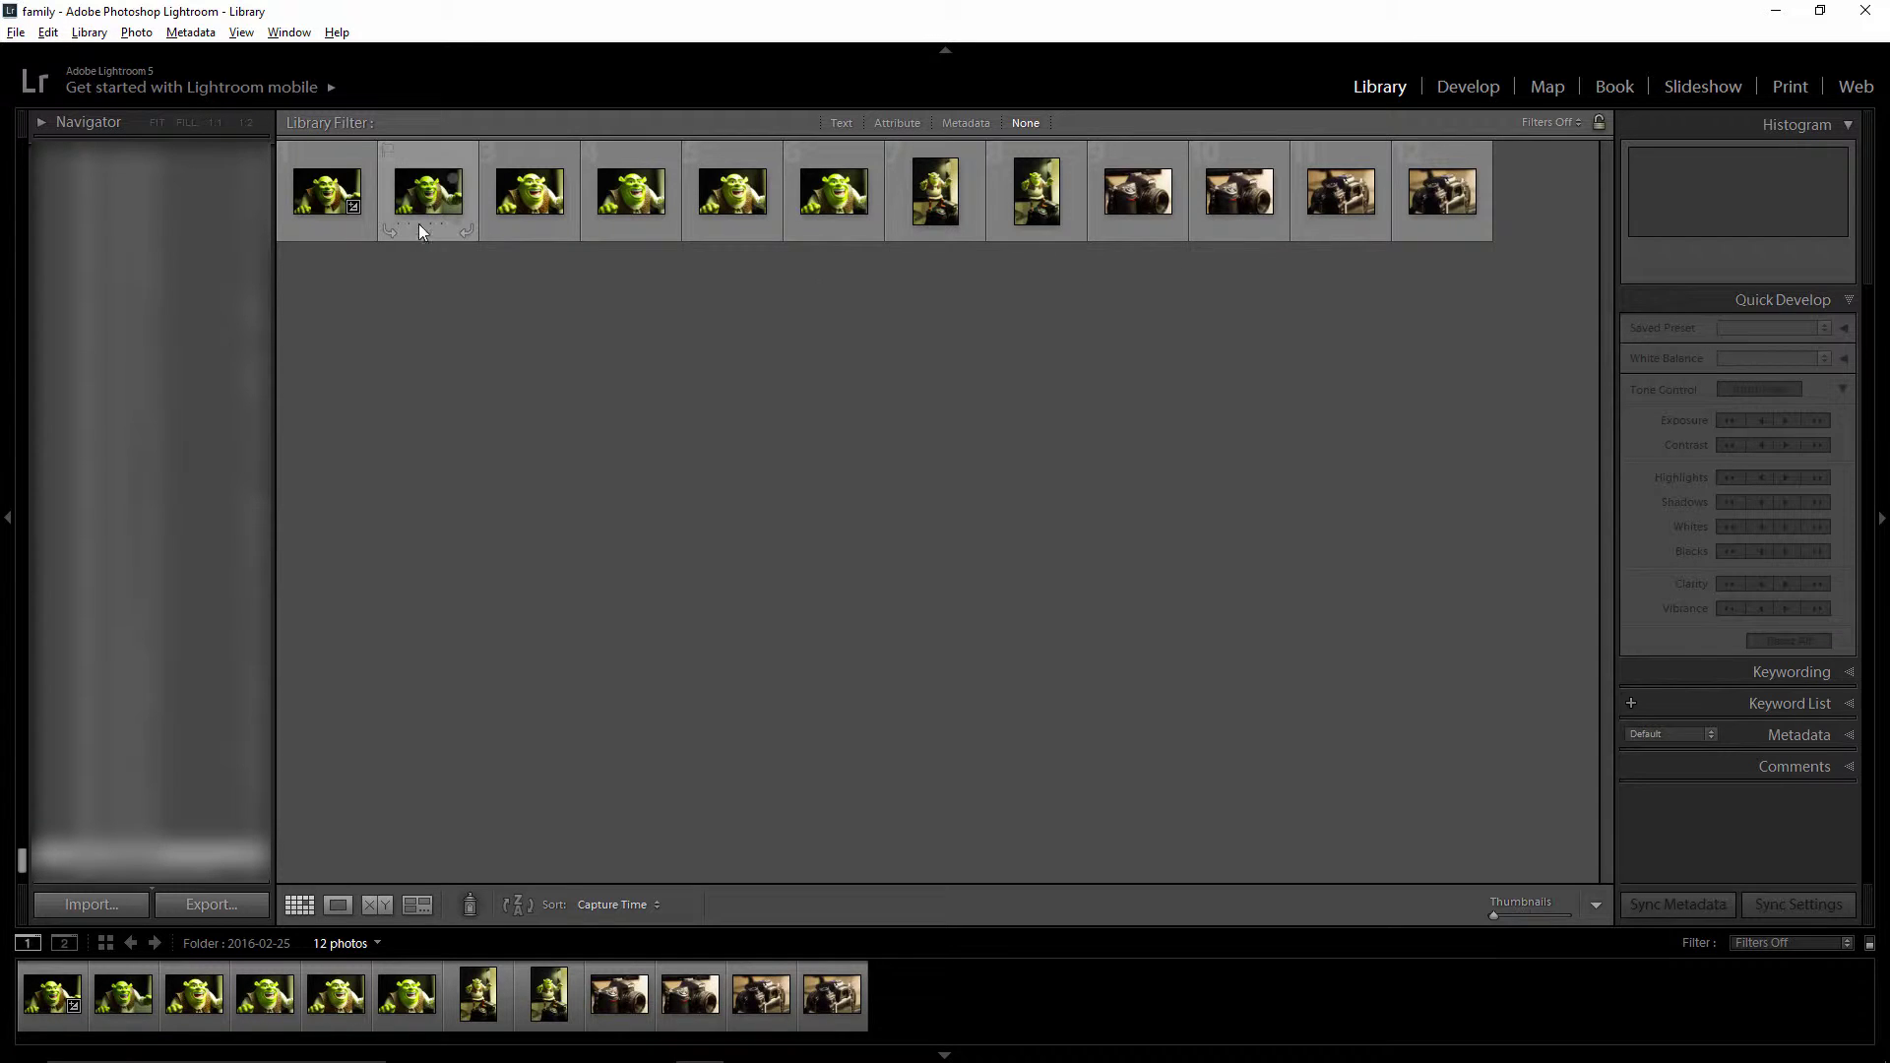
left_click(424, 197)
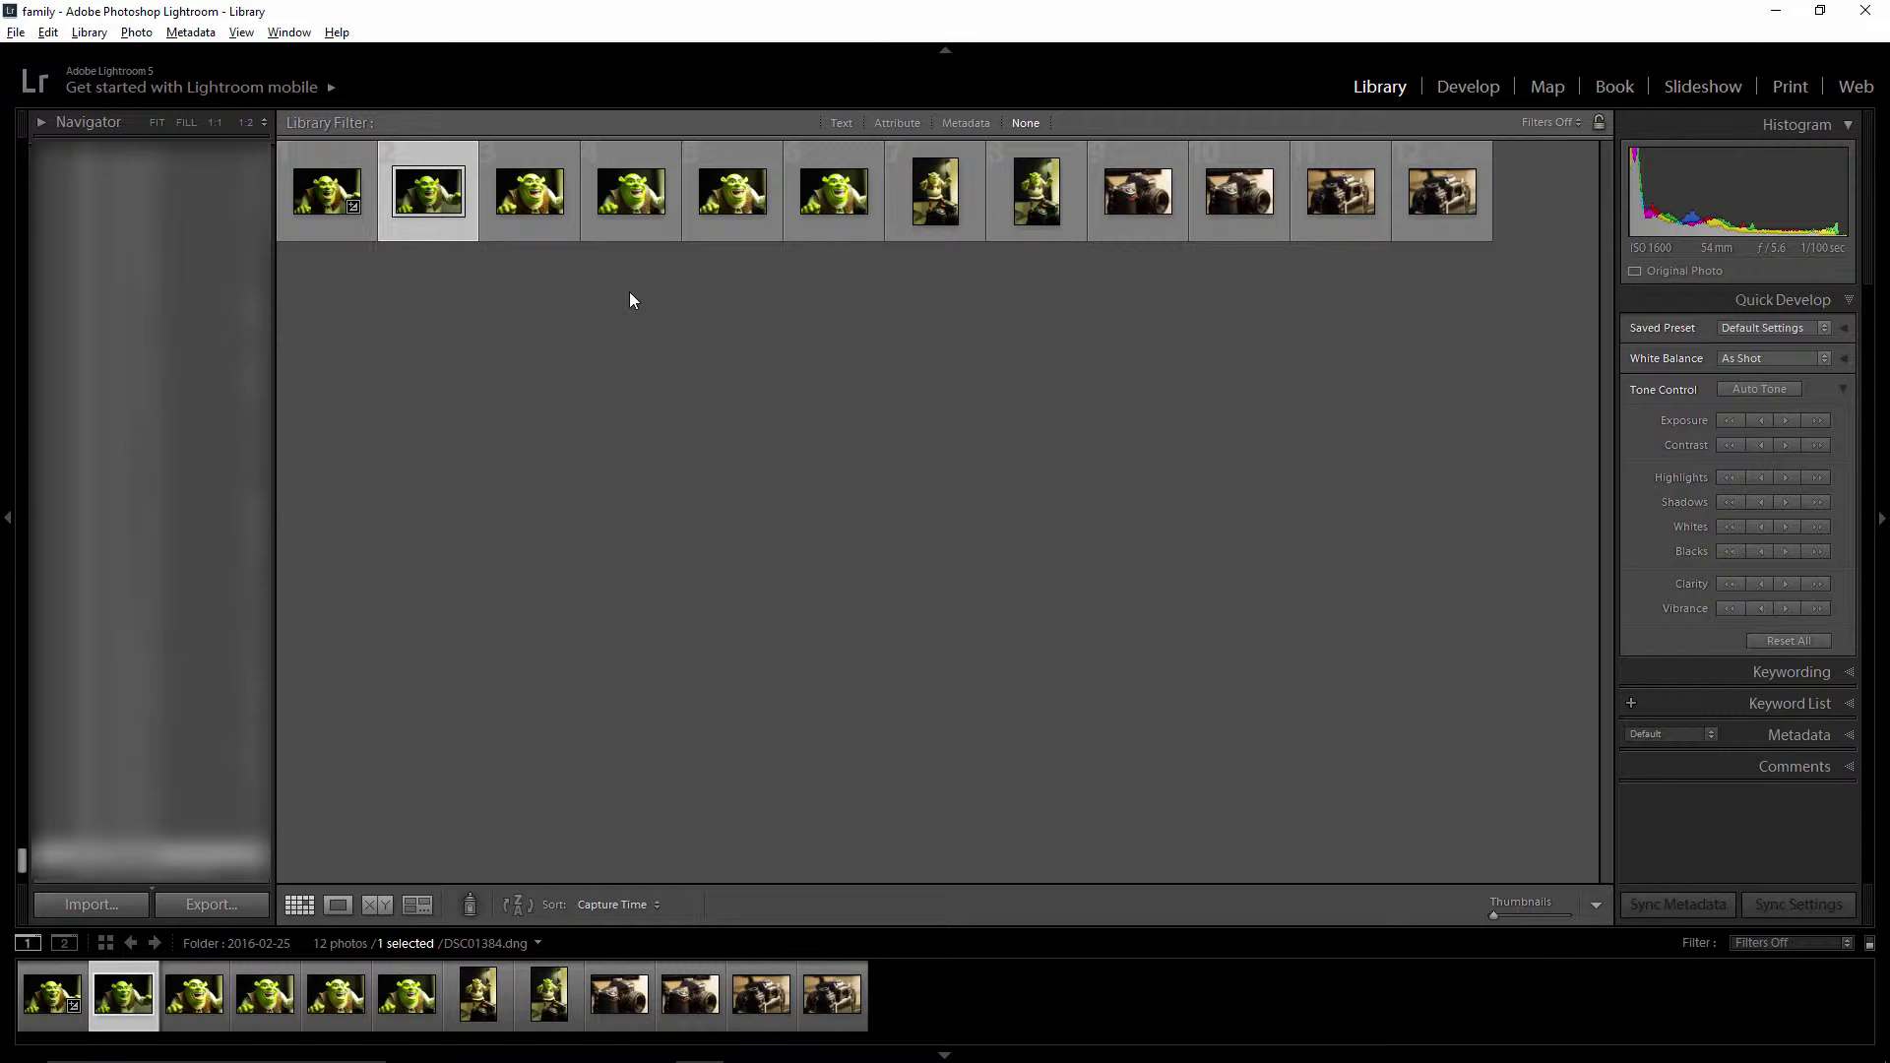
left_click(634, 202, "ctrl")
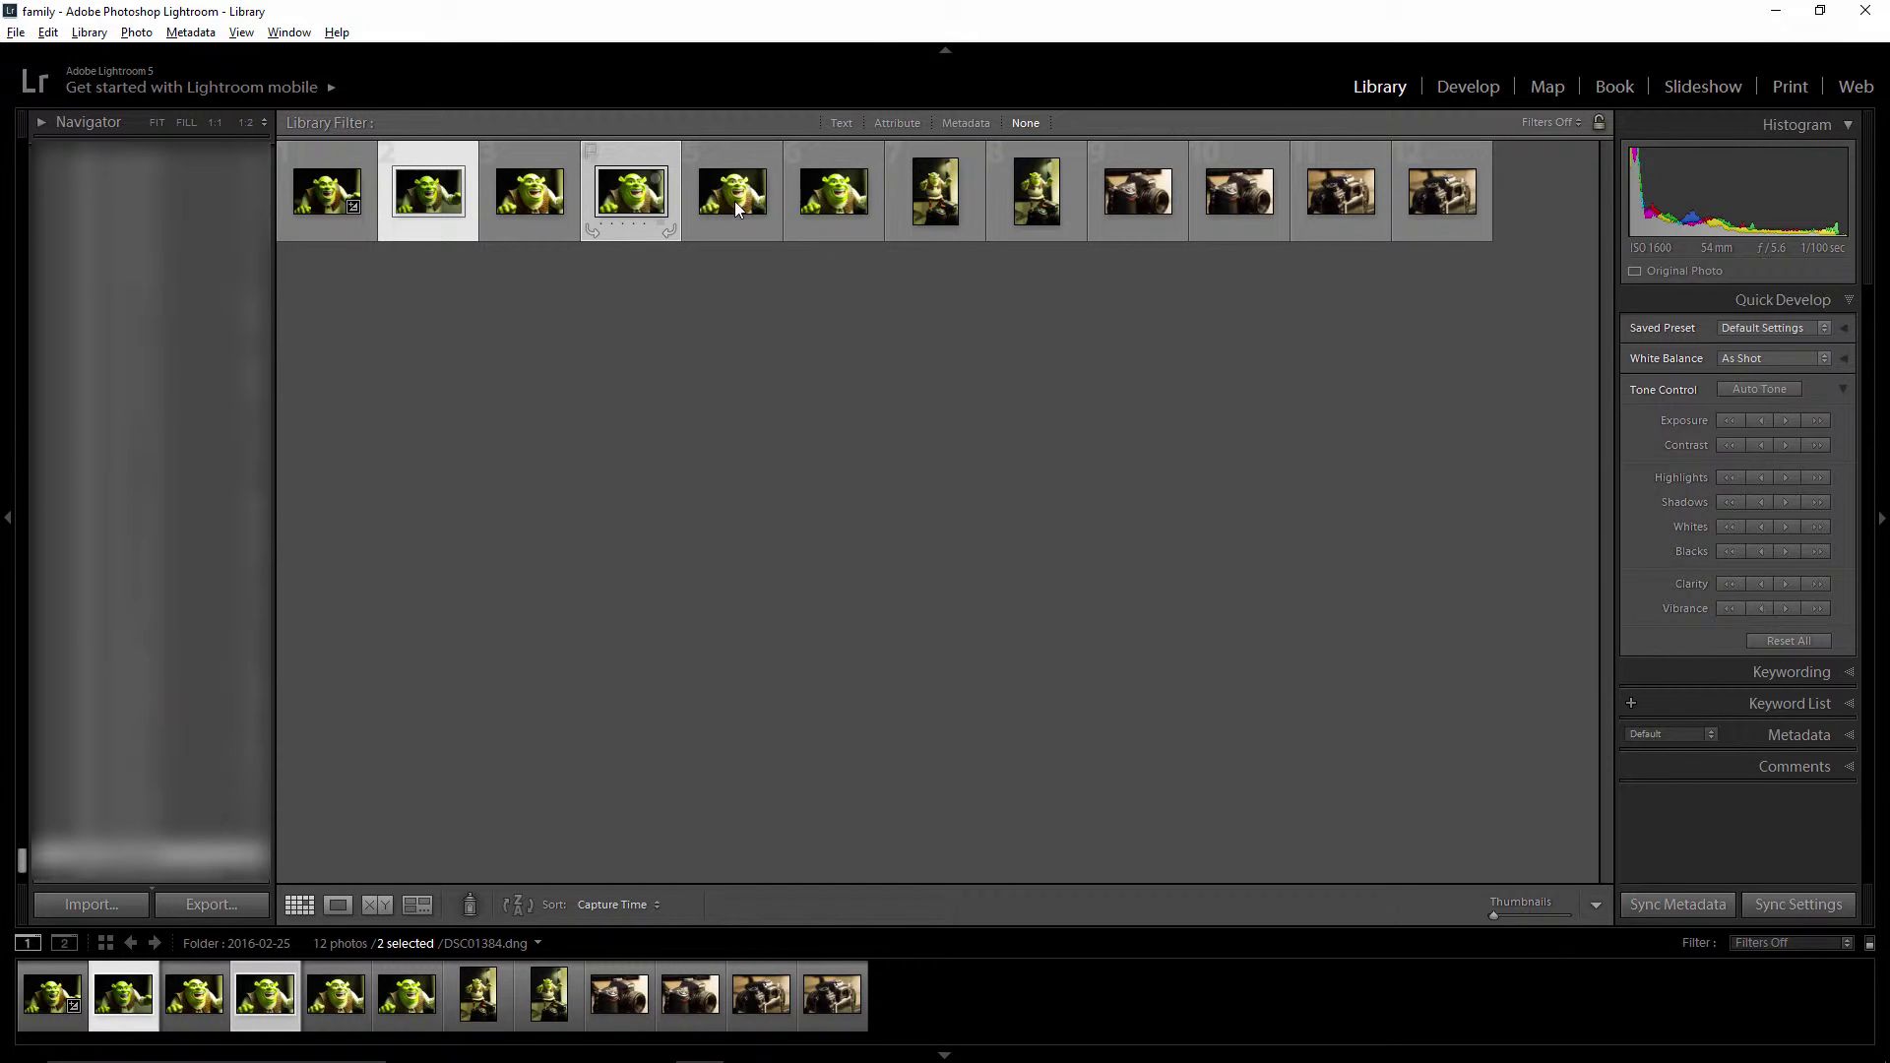
left_click(833, 199, "ctrl")
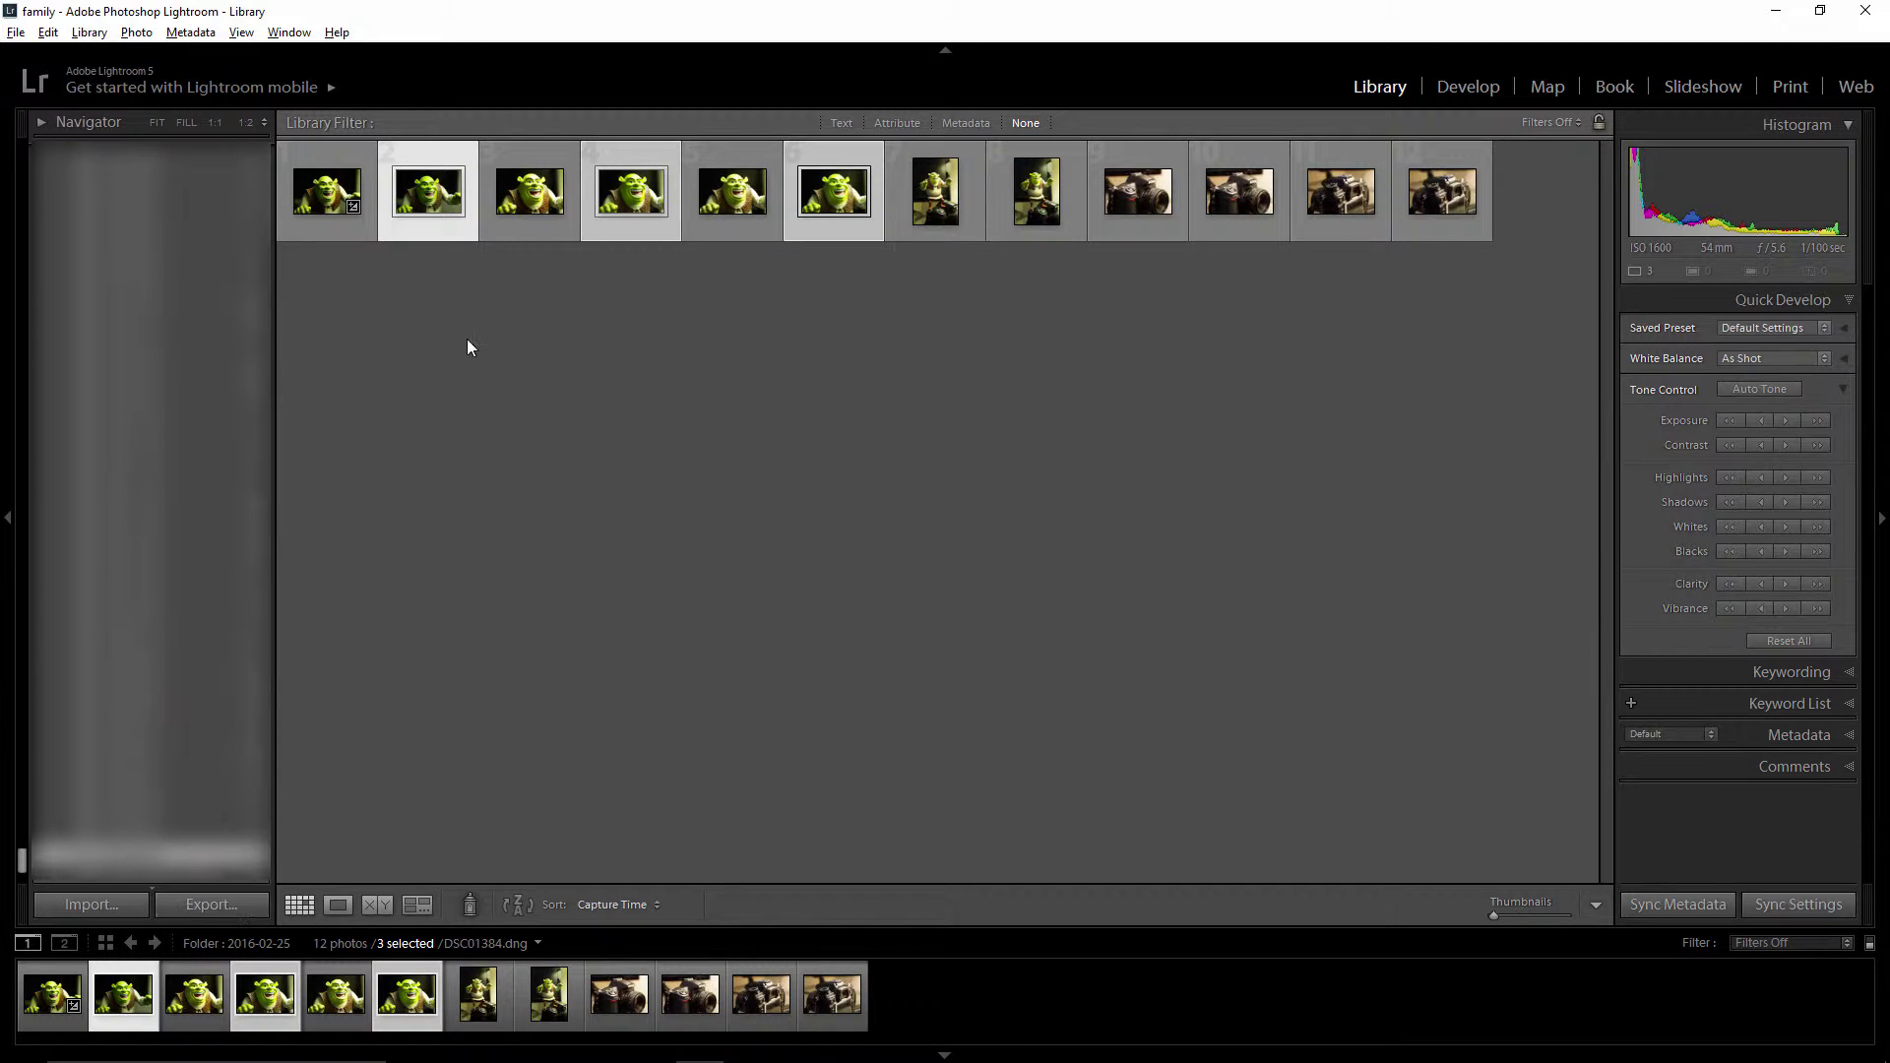
- Open Export for the three selected photos and check the C:\tmp\photo_test destination
right_click(429, 197)
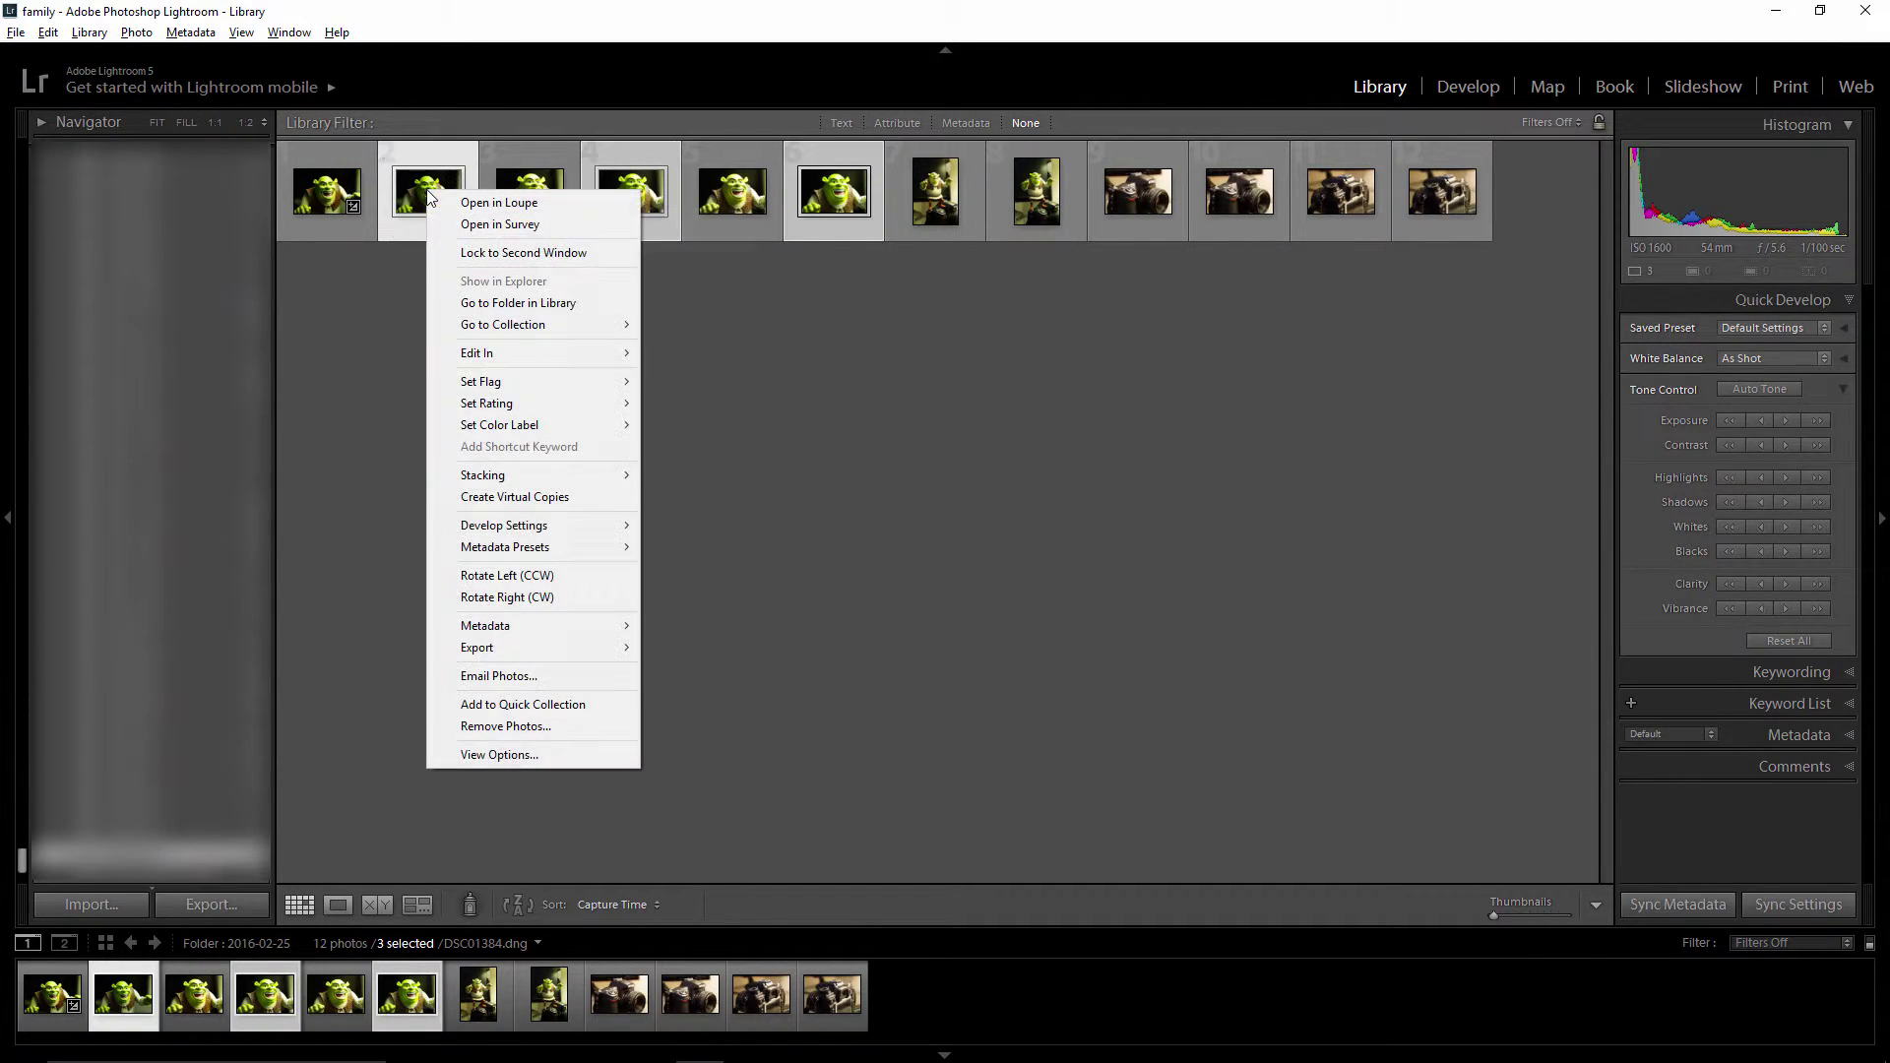
mouse_move(521, 653)
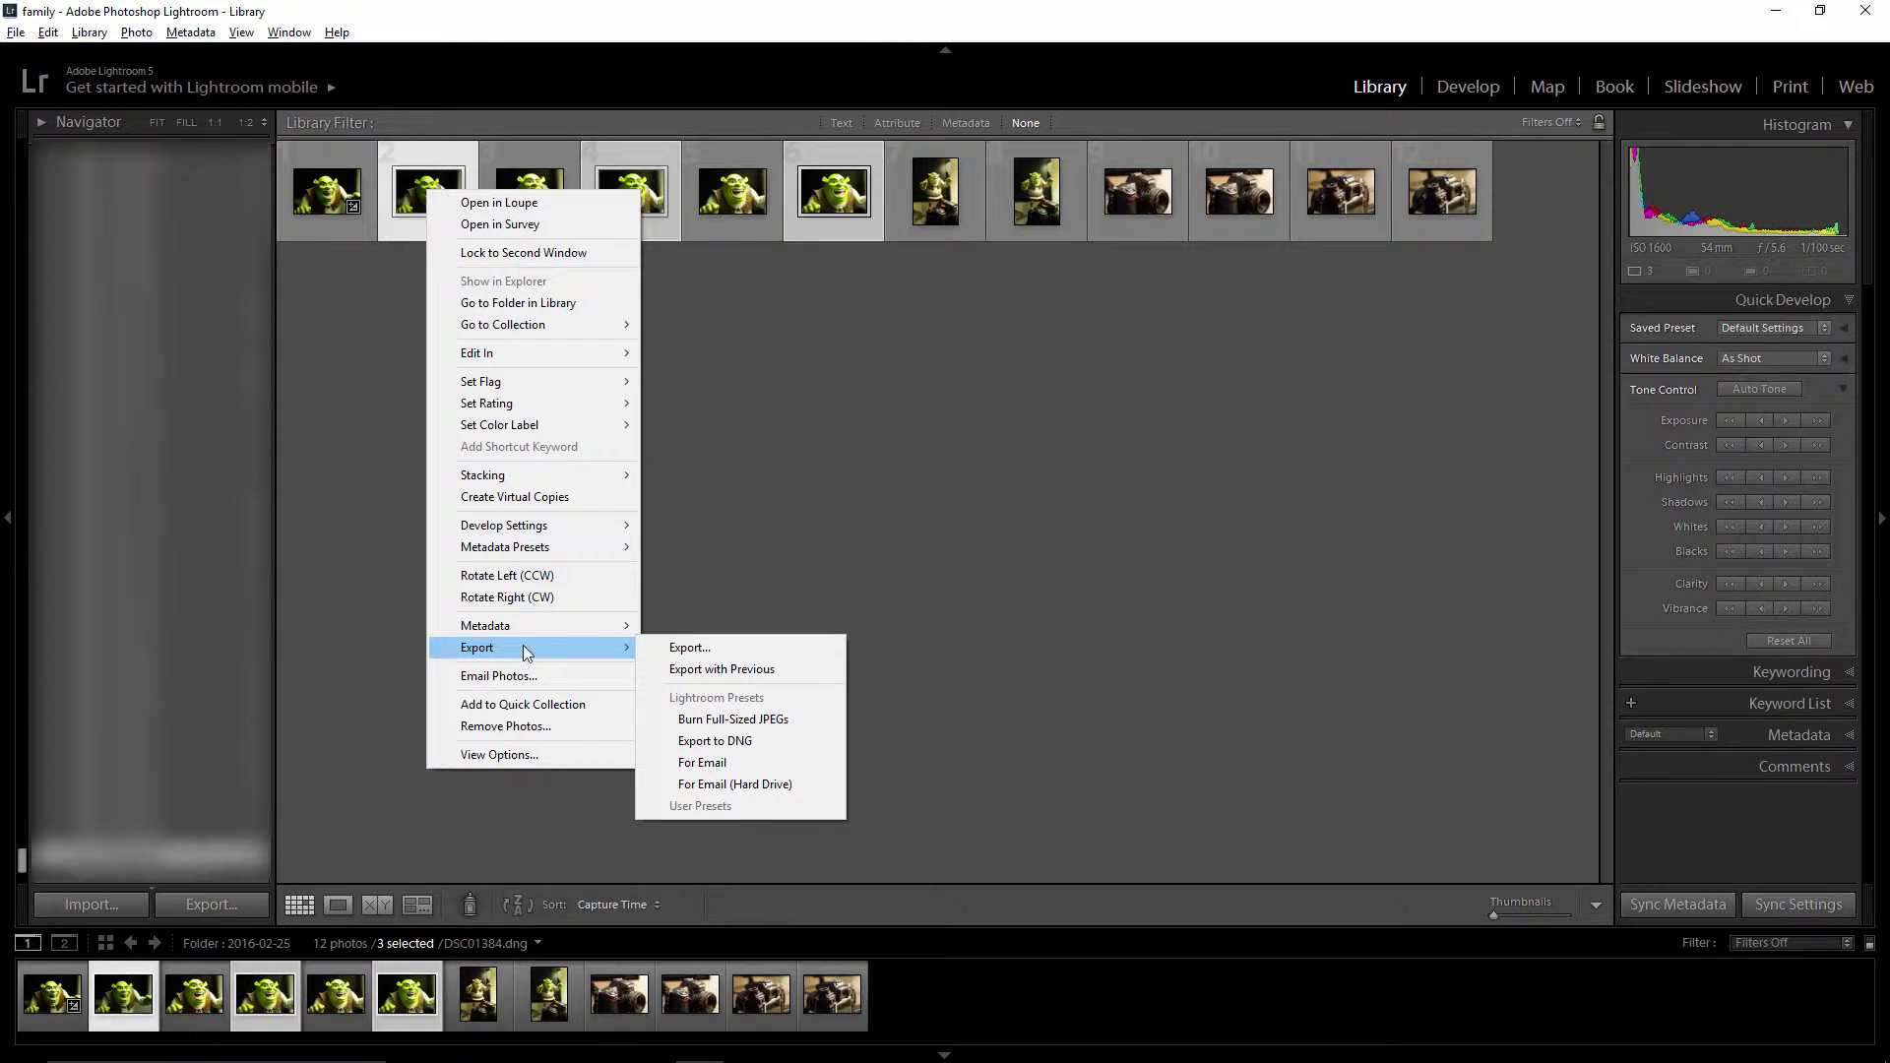
left_click(694, 646)
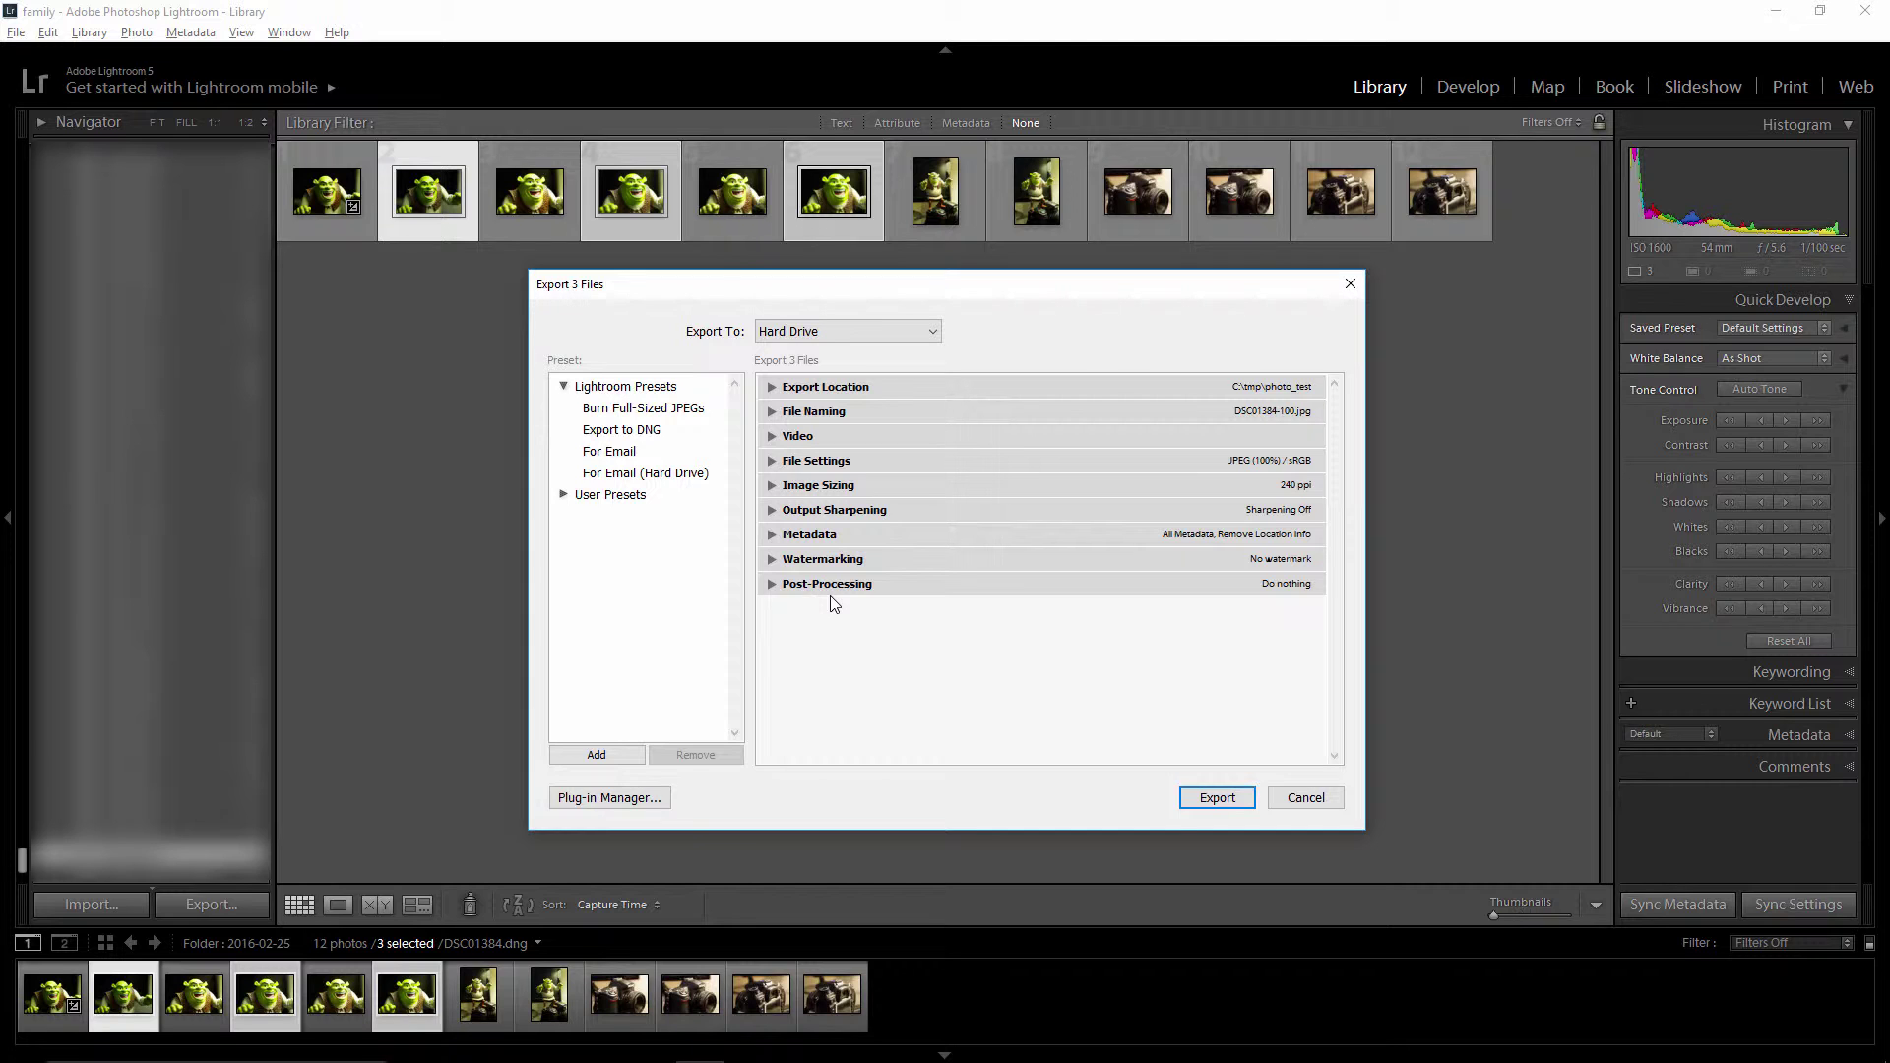
left_click(772, 389)
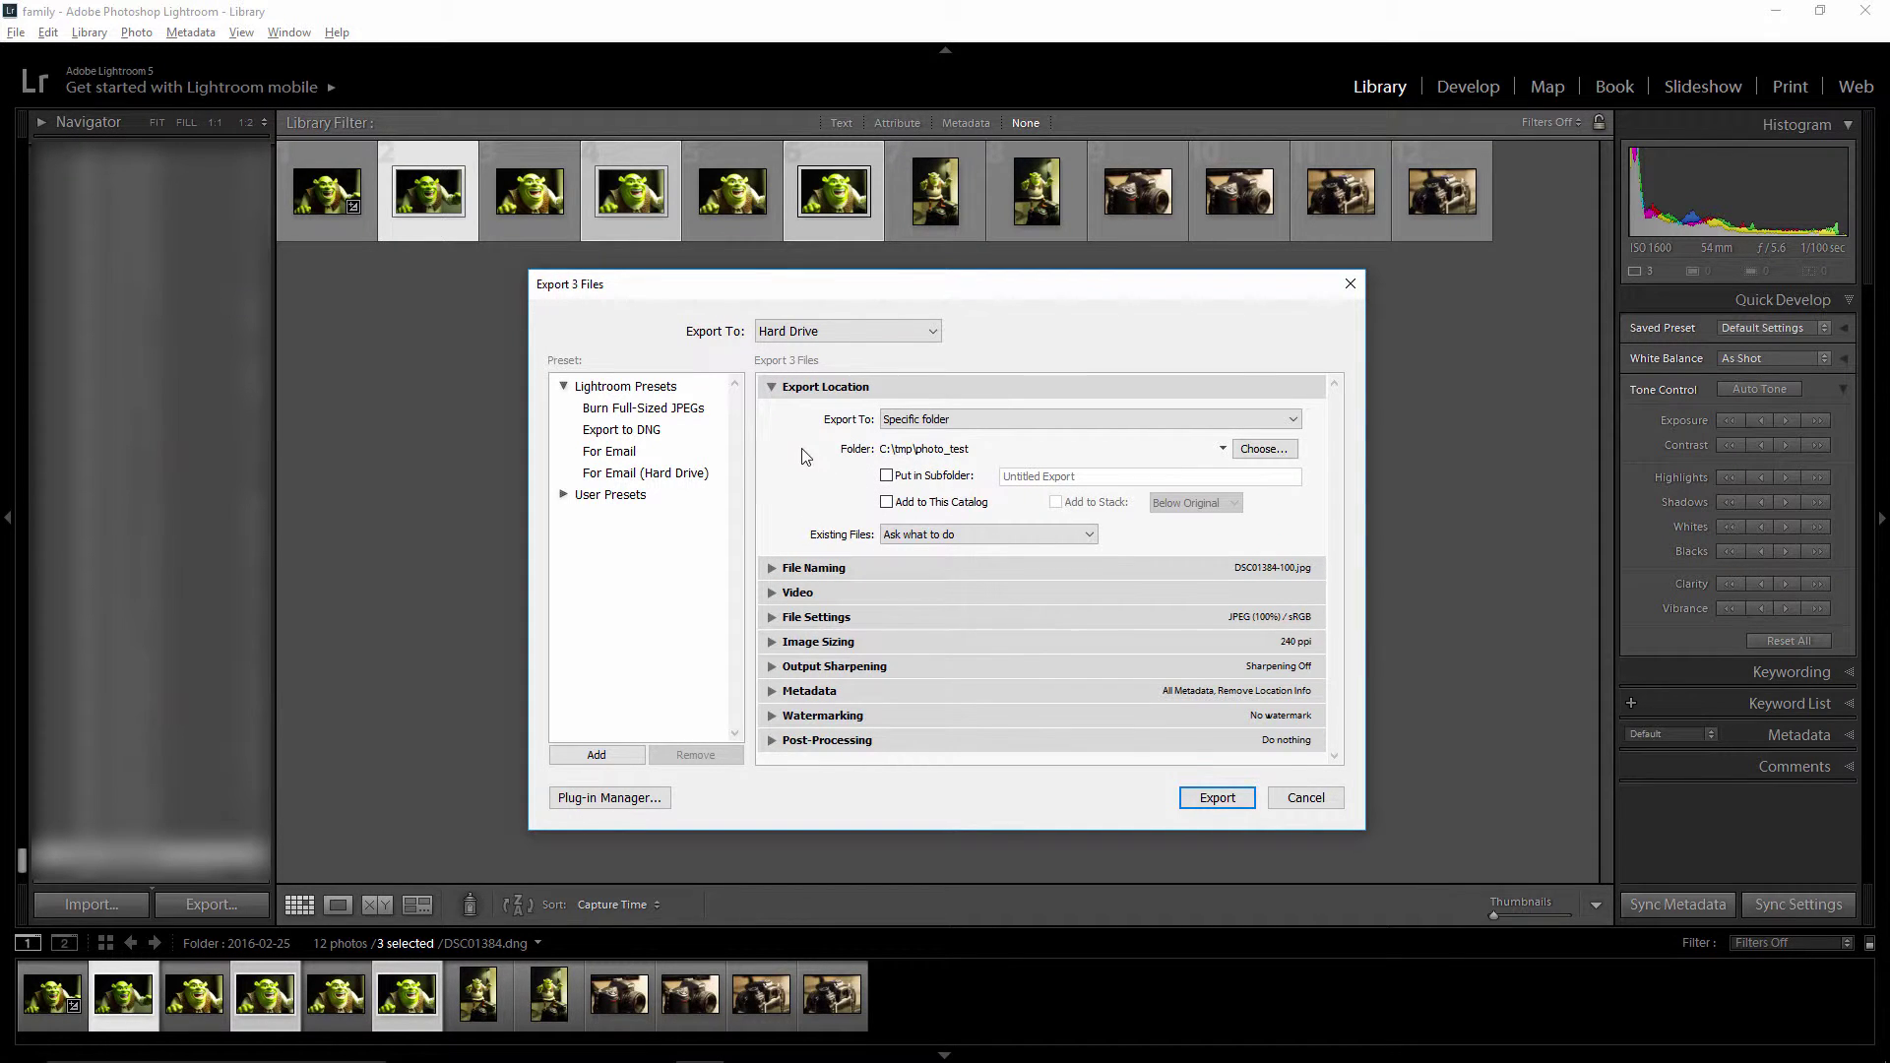
- Set export file naming to Filename - Sequence with start number 100
left_click(771, 388)
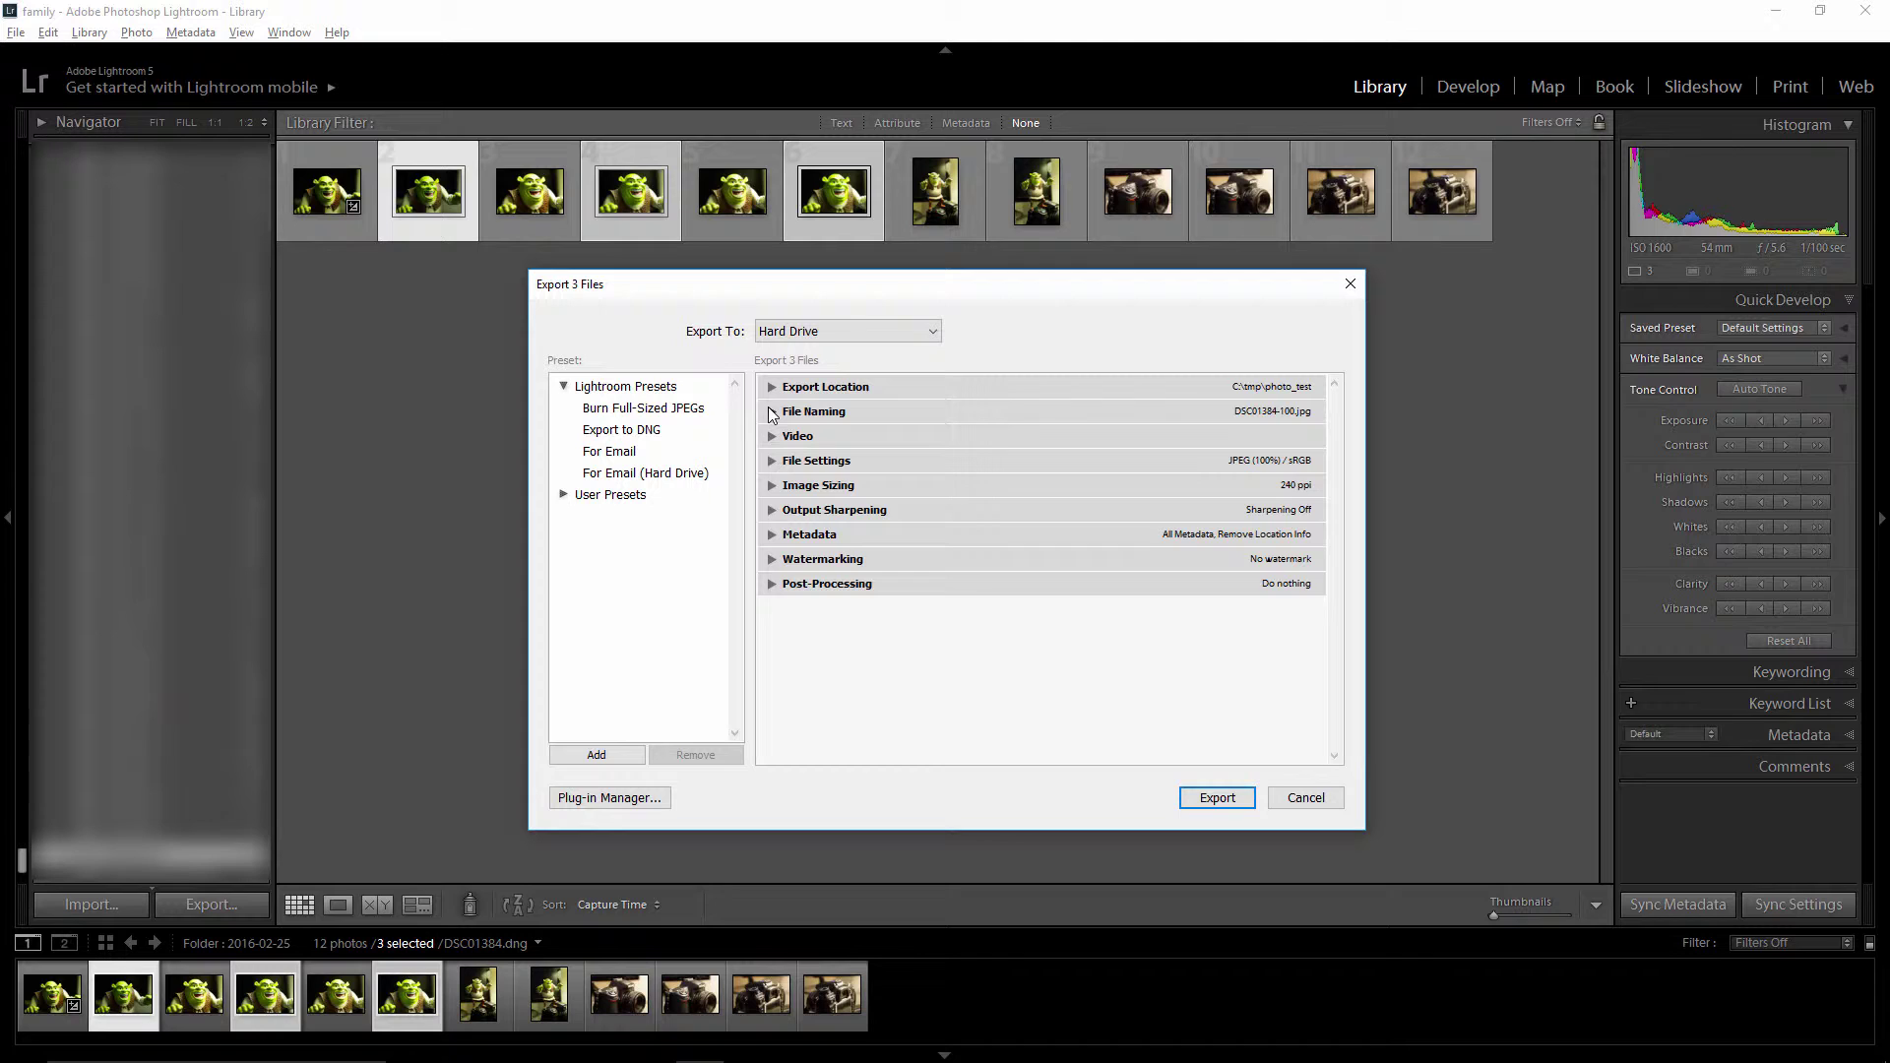
left_click(771, 412)
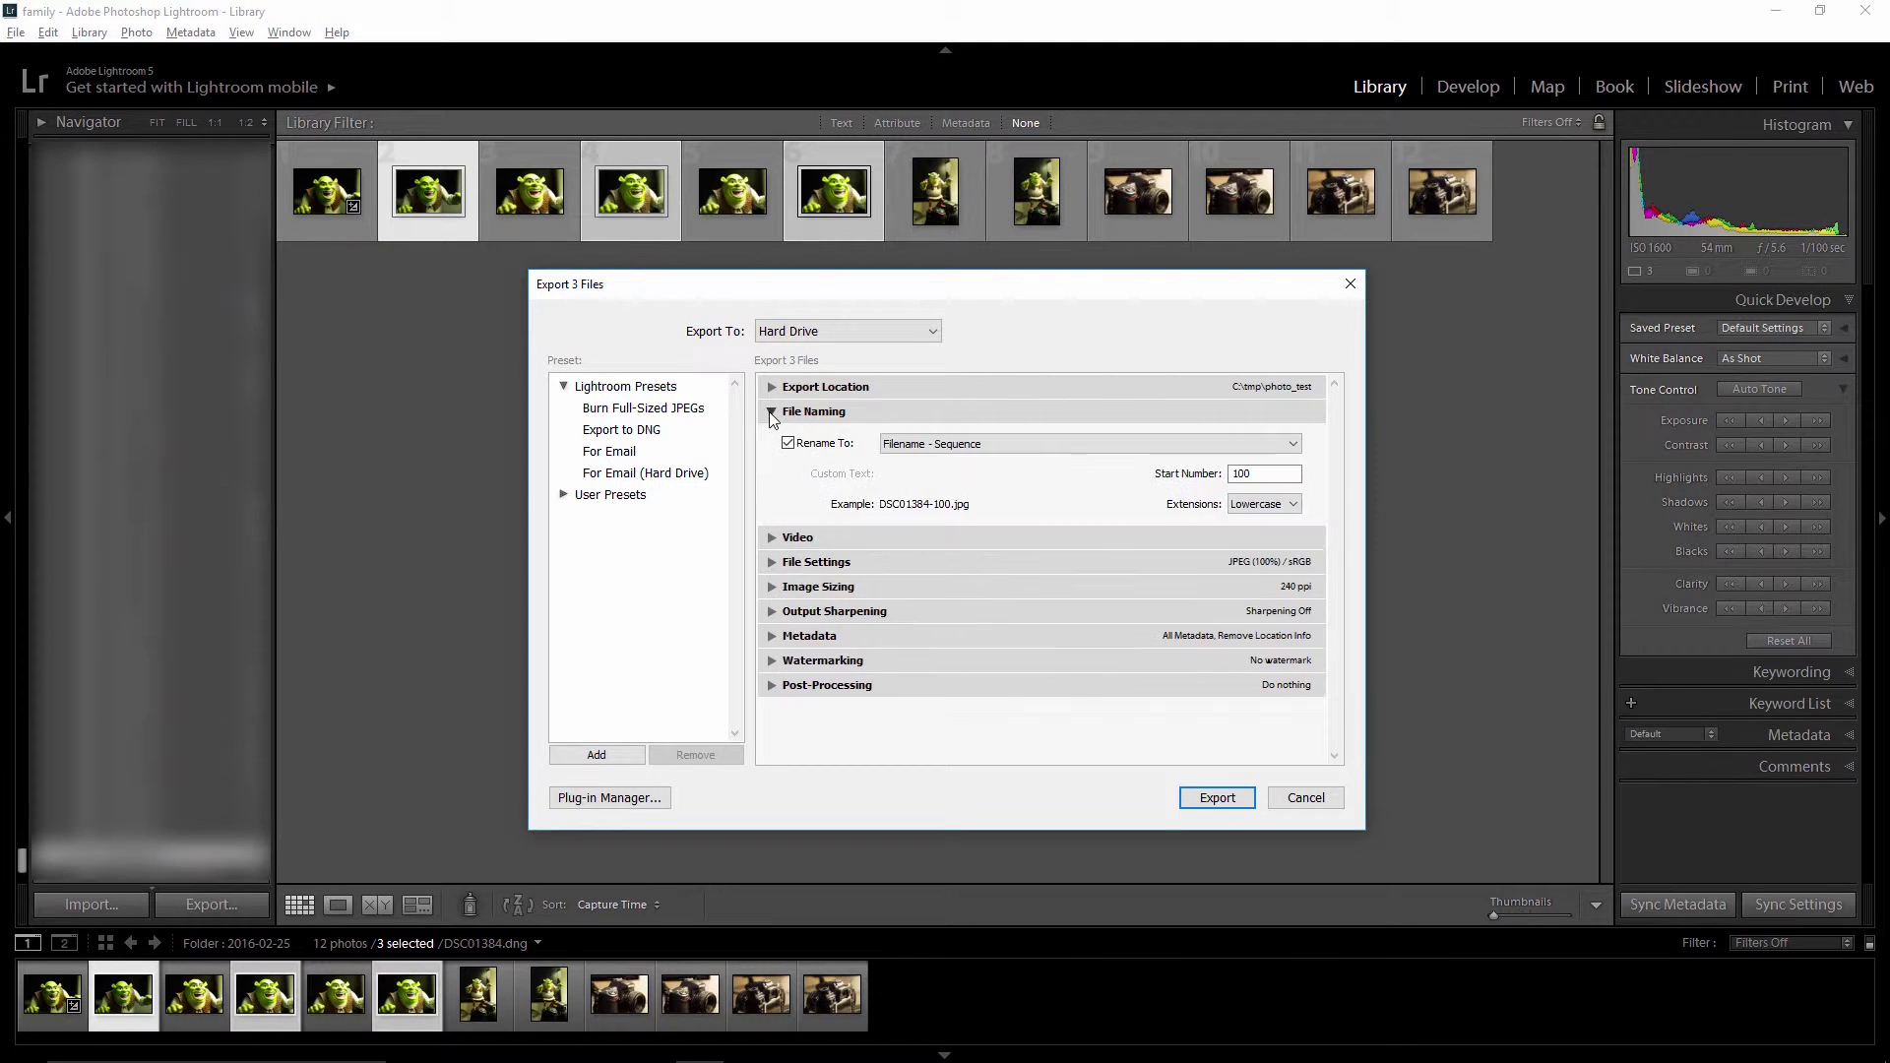
left_click(922, 445)
left_click(927, 578)
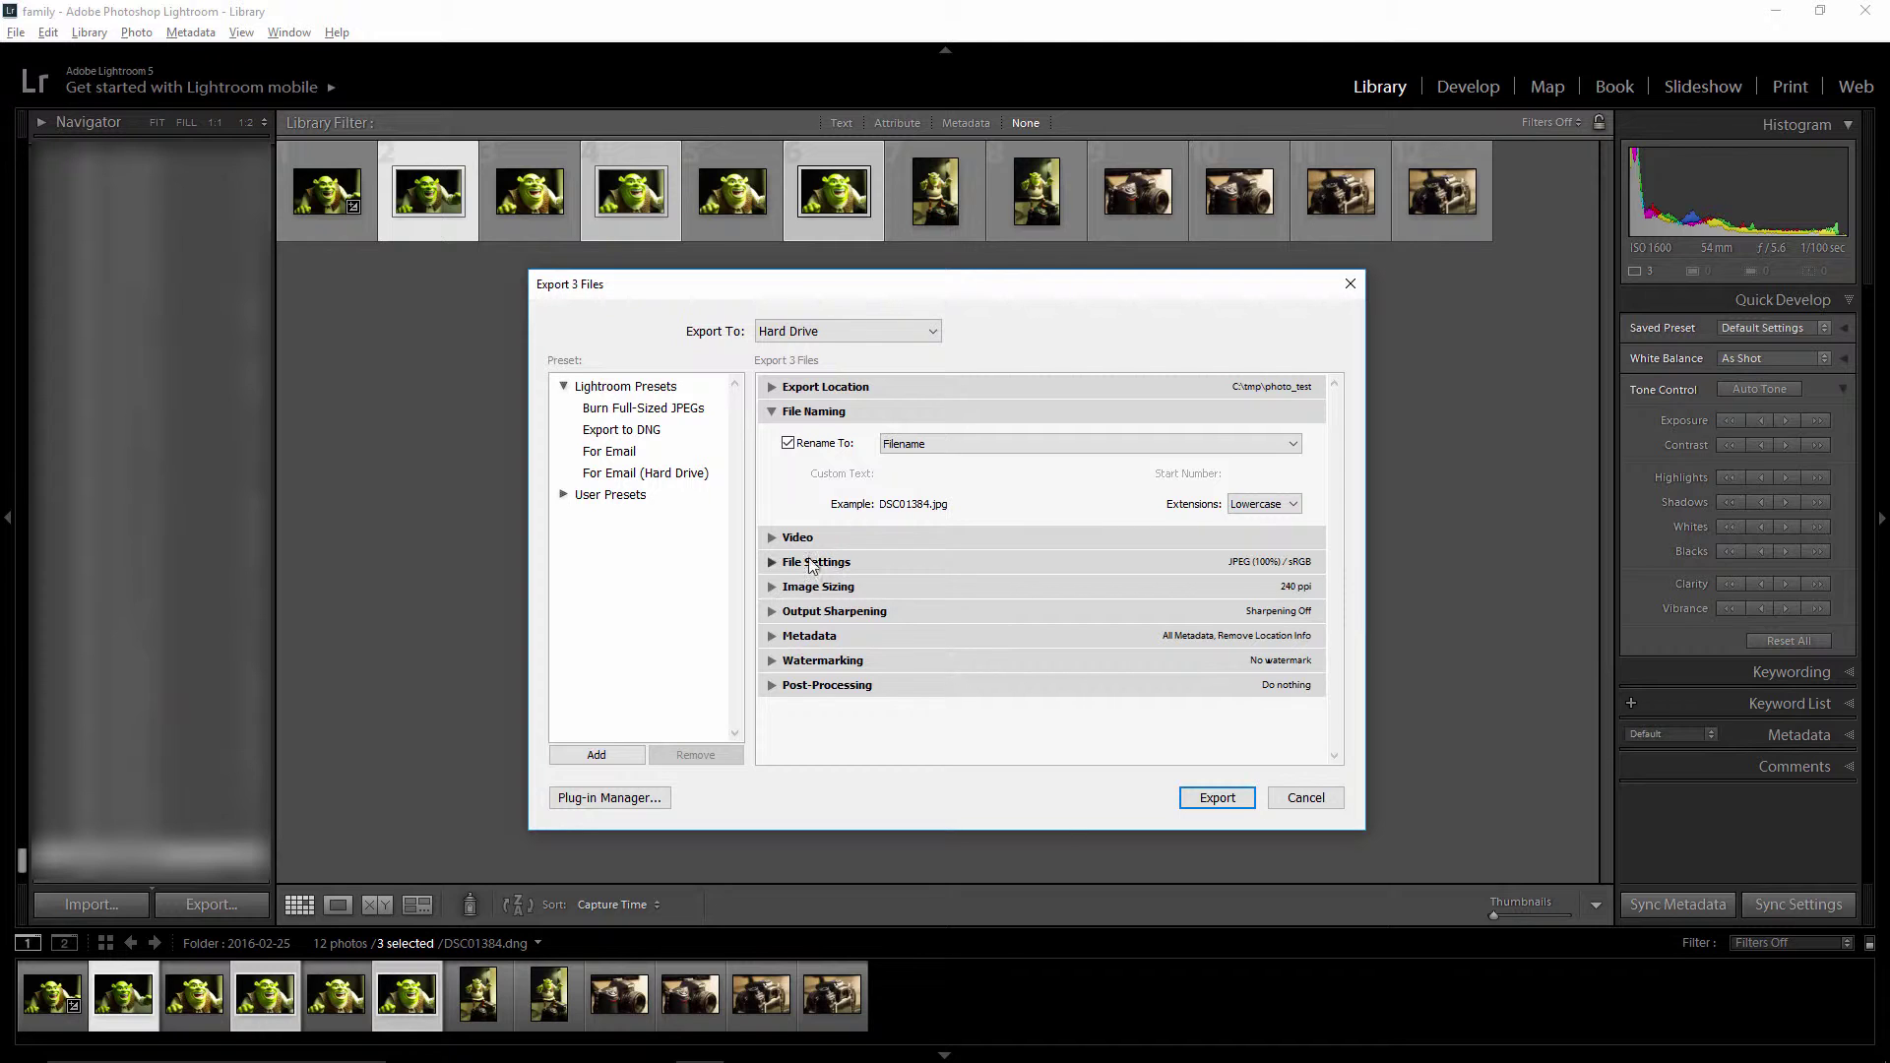
left_click(913, 444)
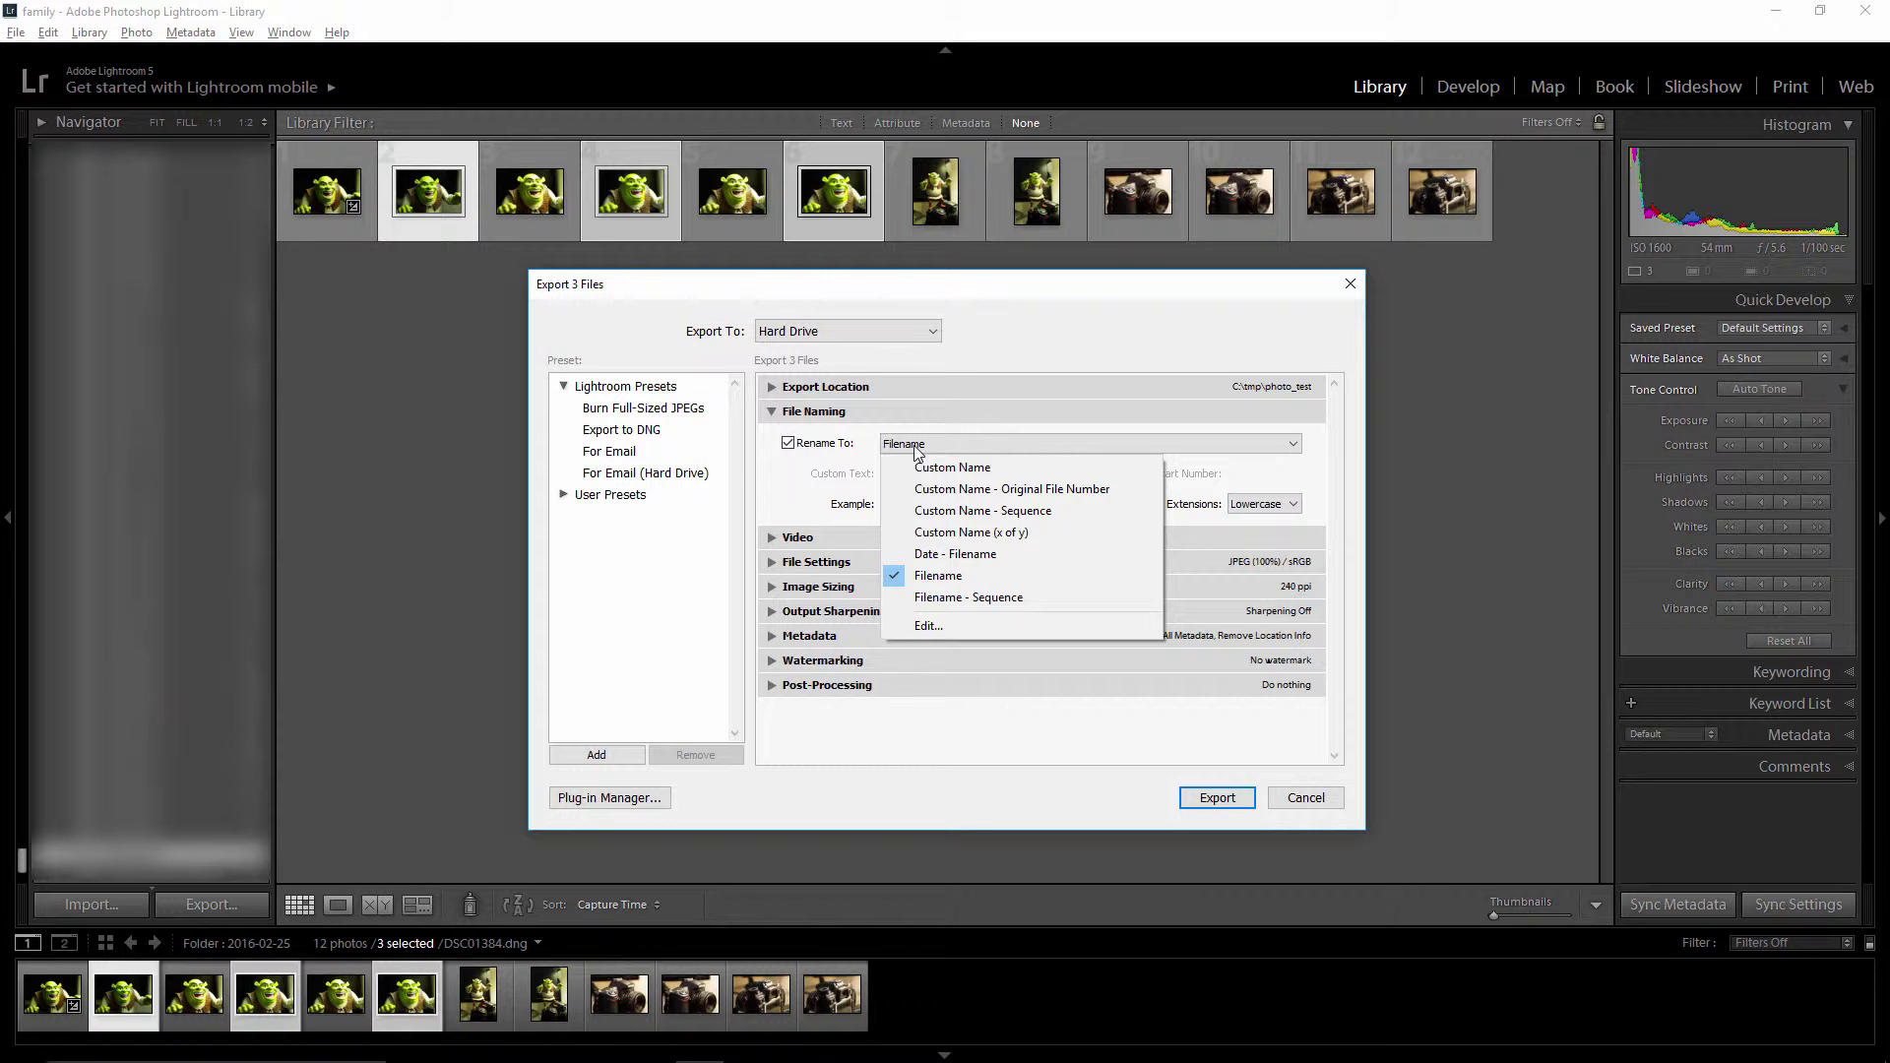
left_click(960, 598)
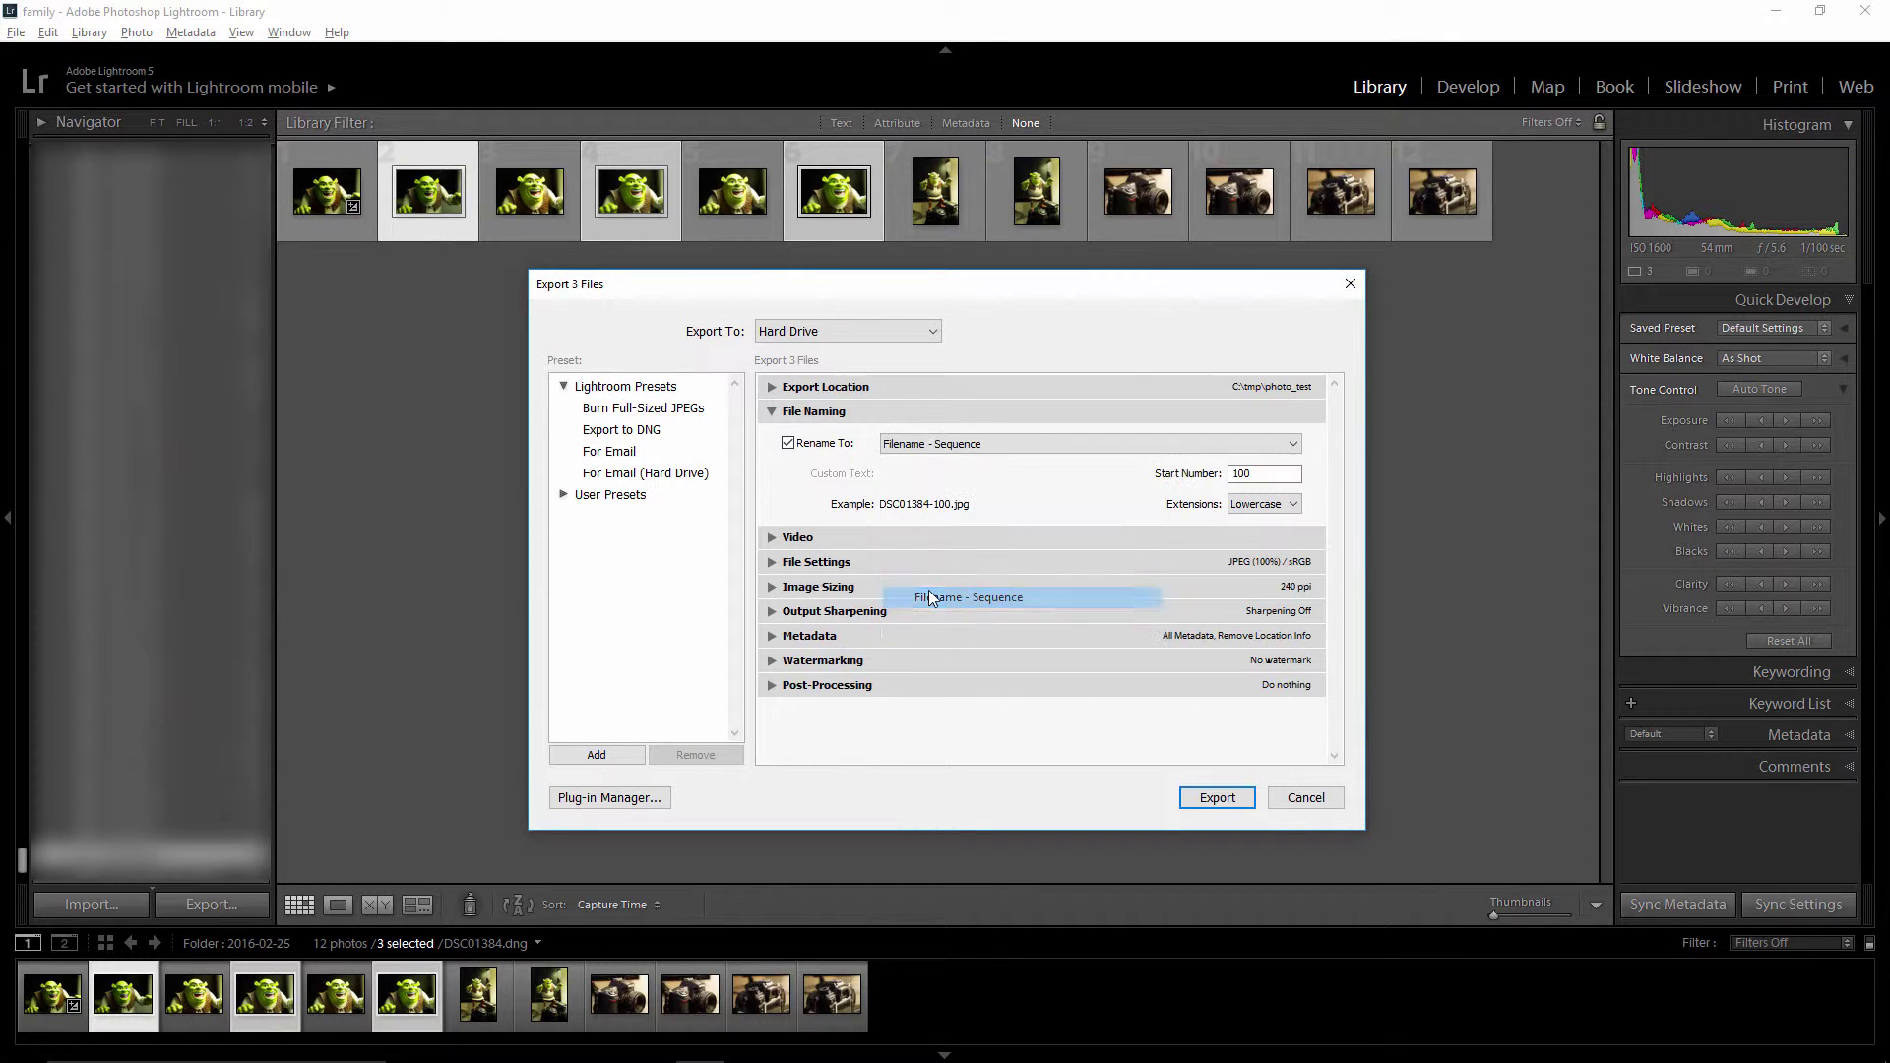
left_click(1242, 474)
double_click(1242, 473)
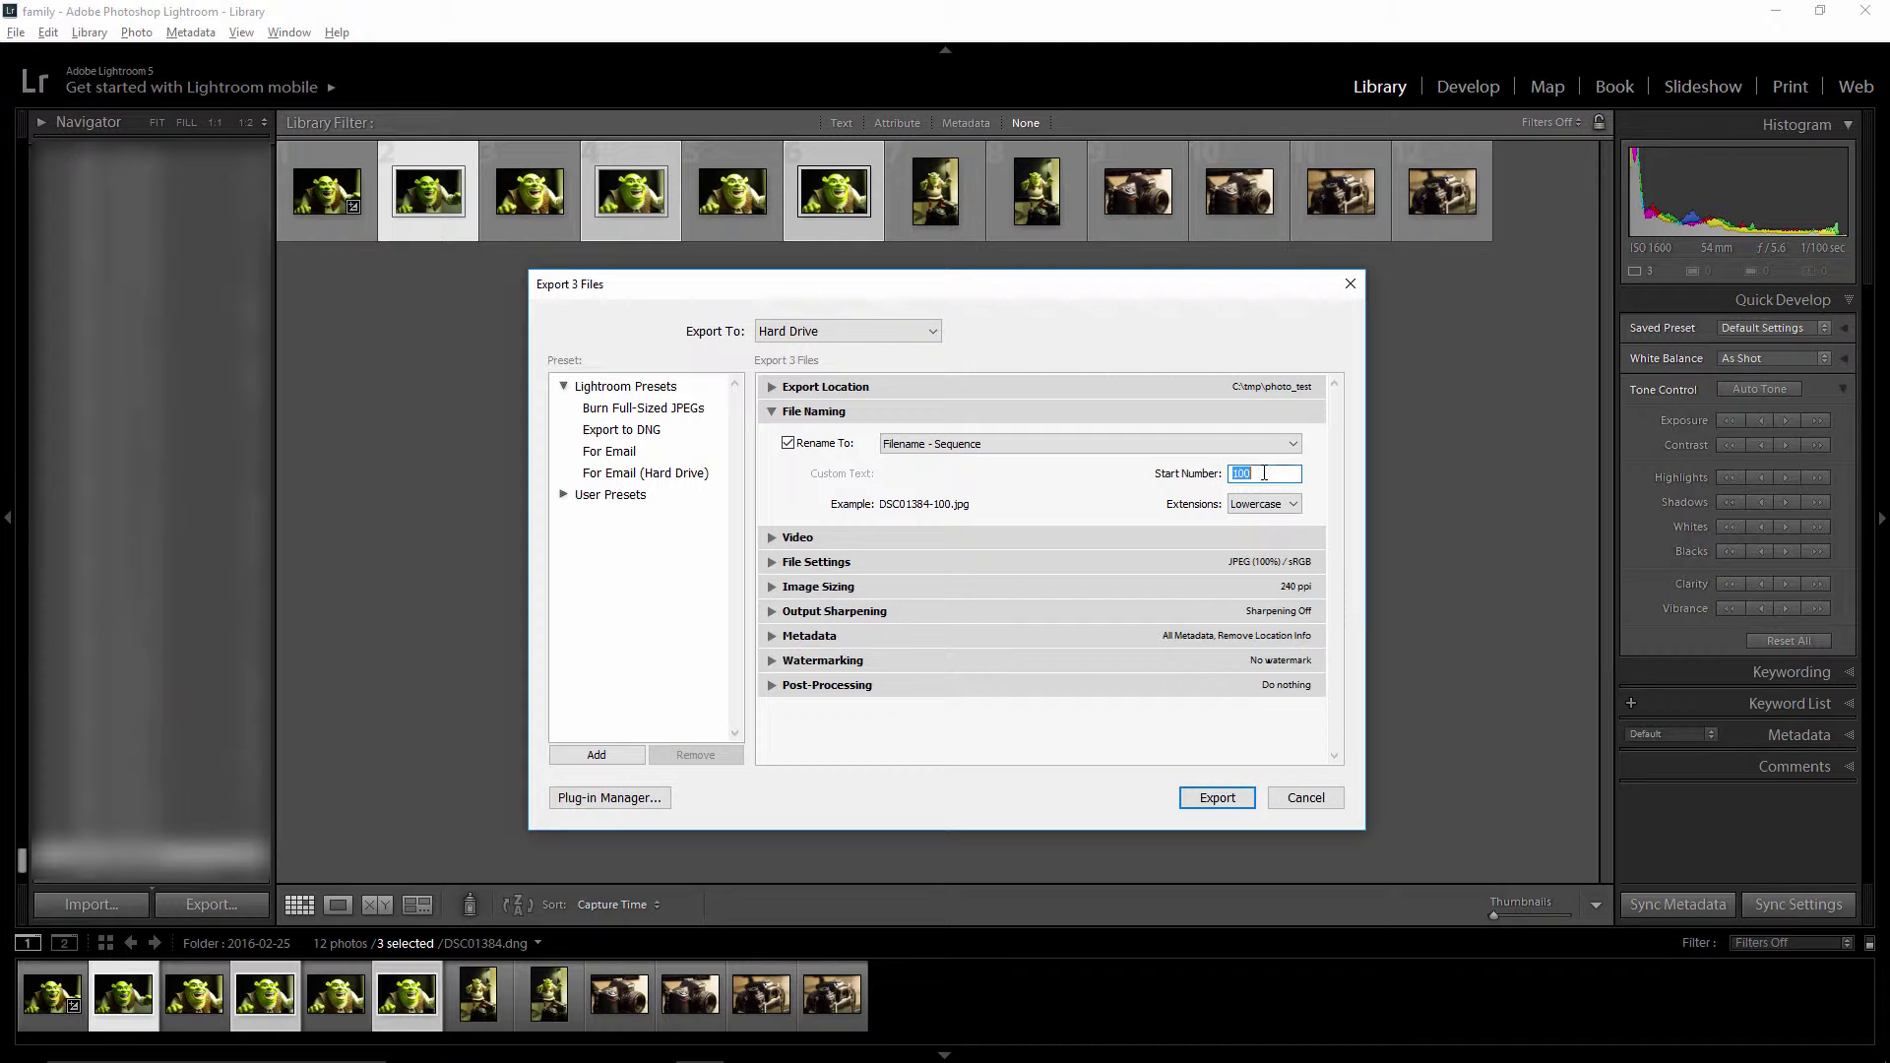
left_click(773, 414)
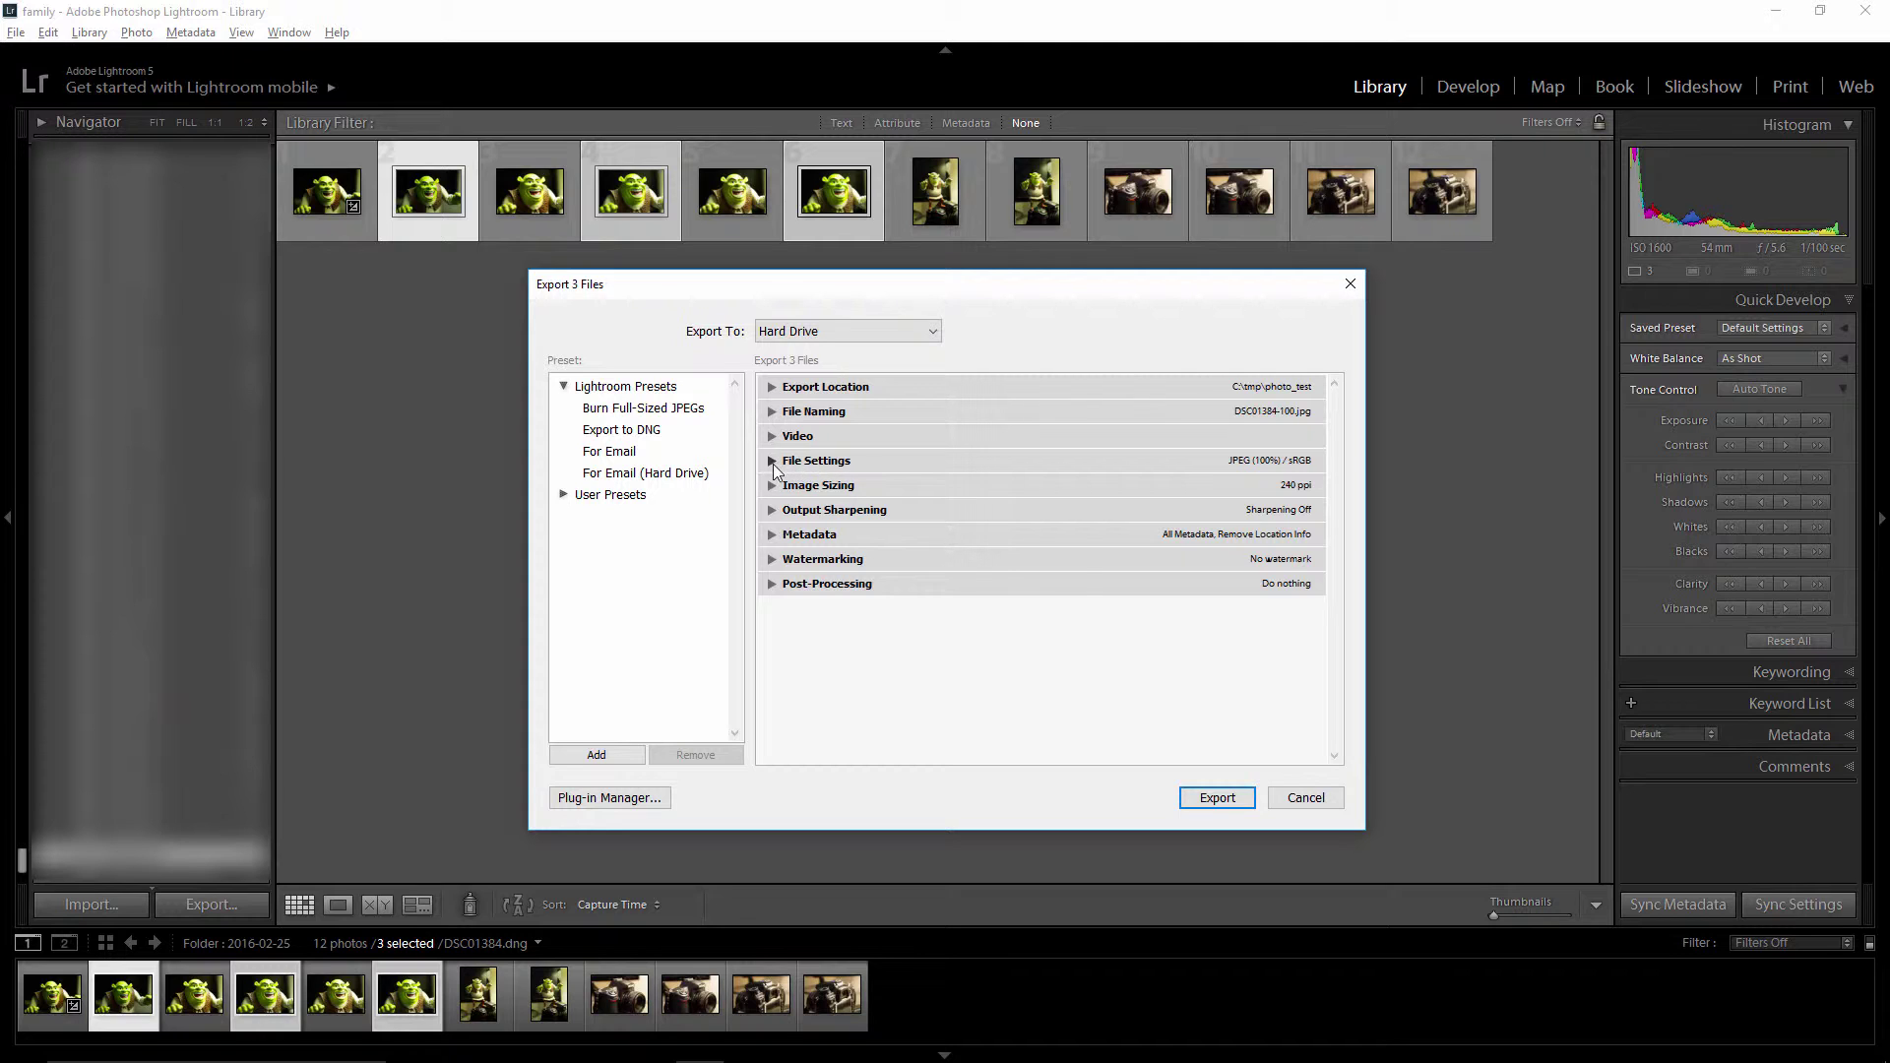
- In File Settings, try TIFF briefly, then set the image format back to JPEG
left_click(774, 462)
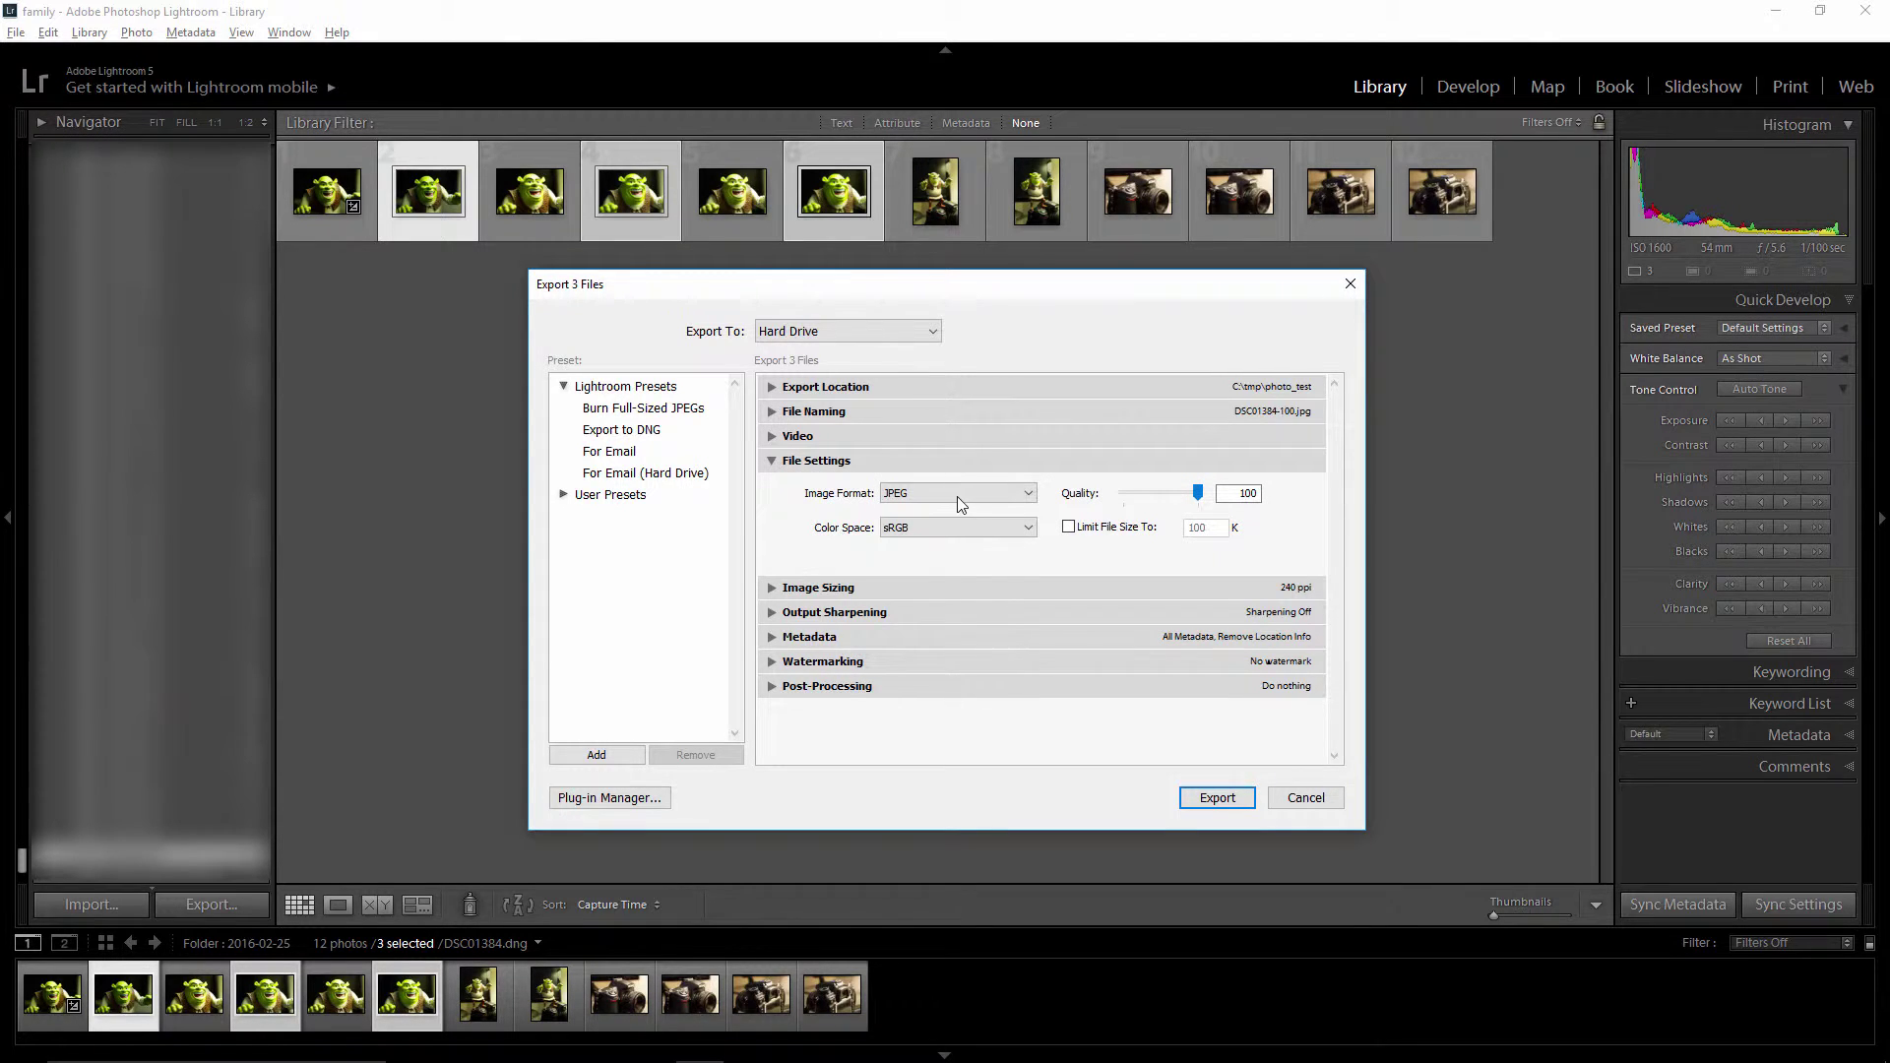
left_click(1027, 495)
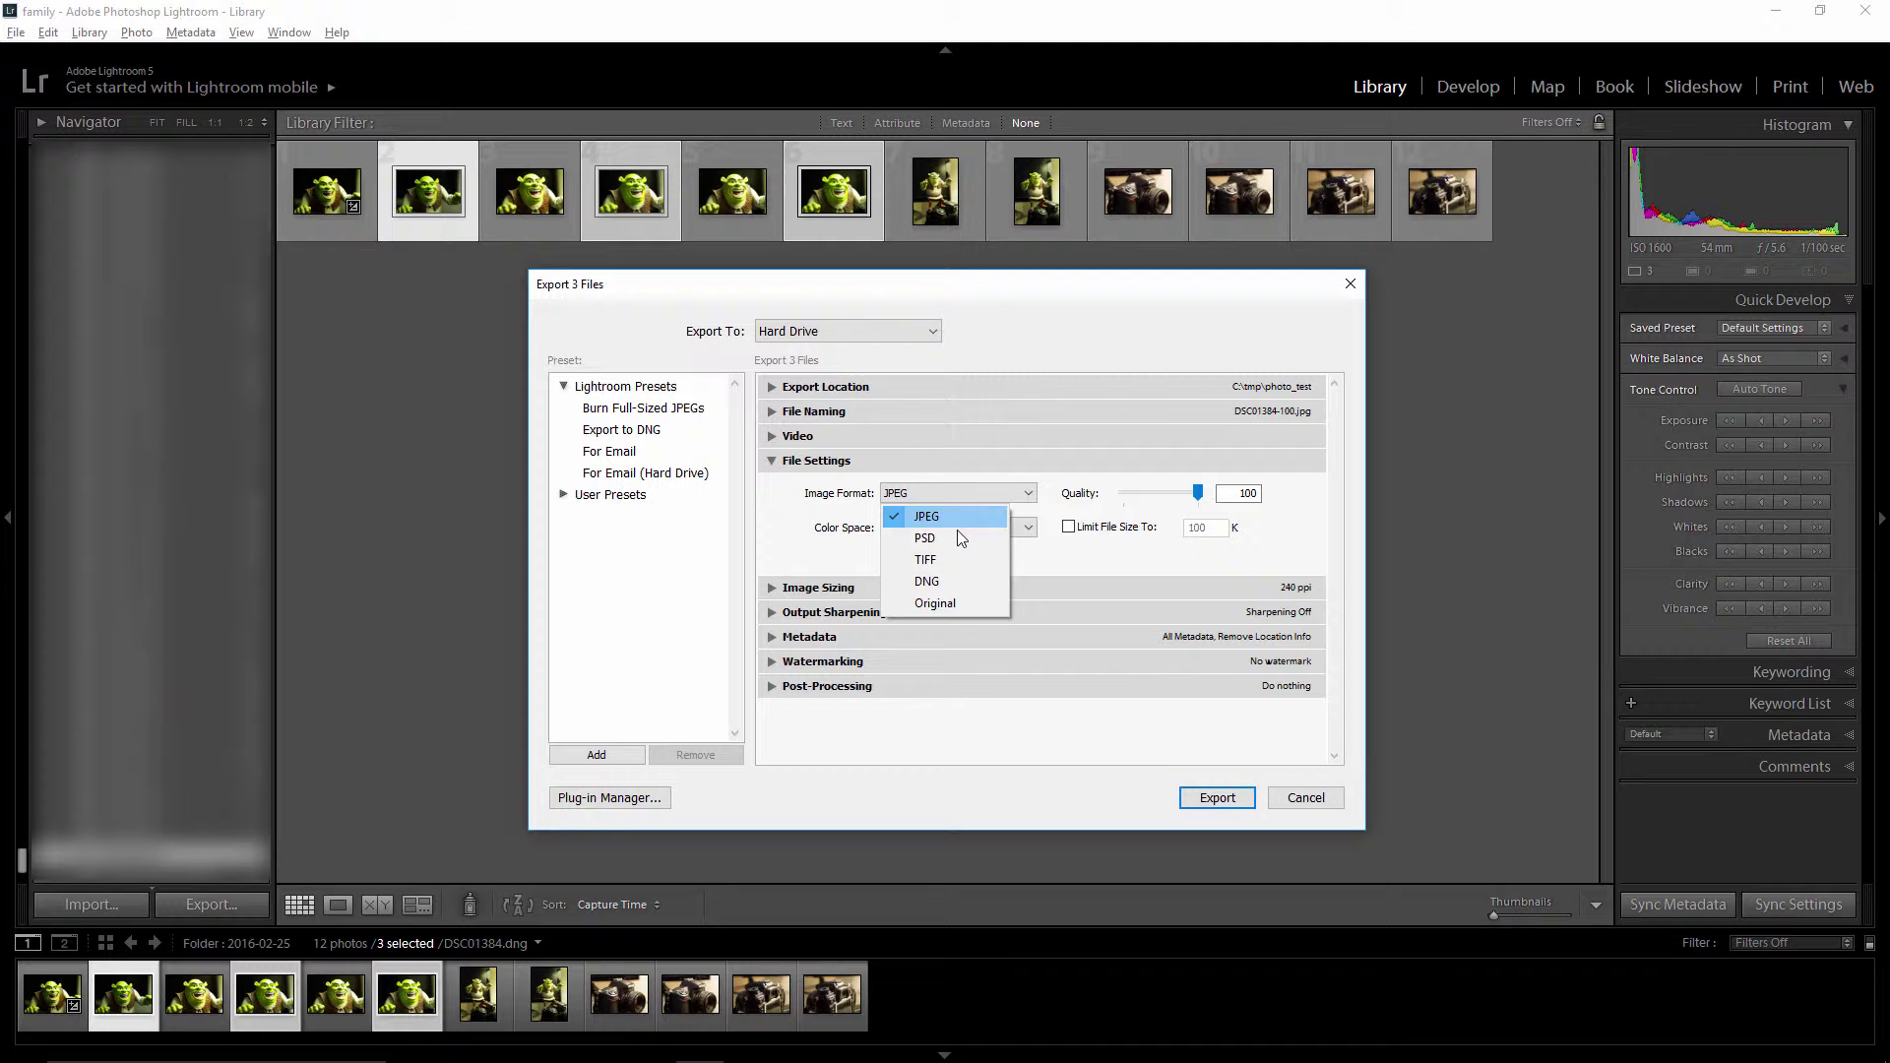
left_click(935, 559)
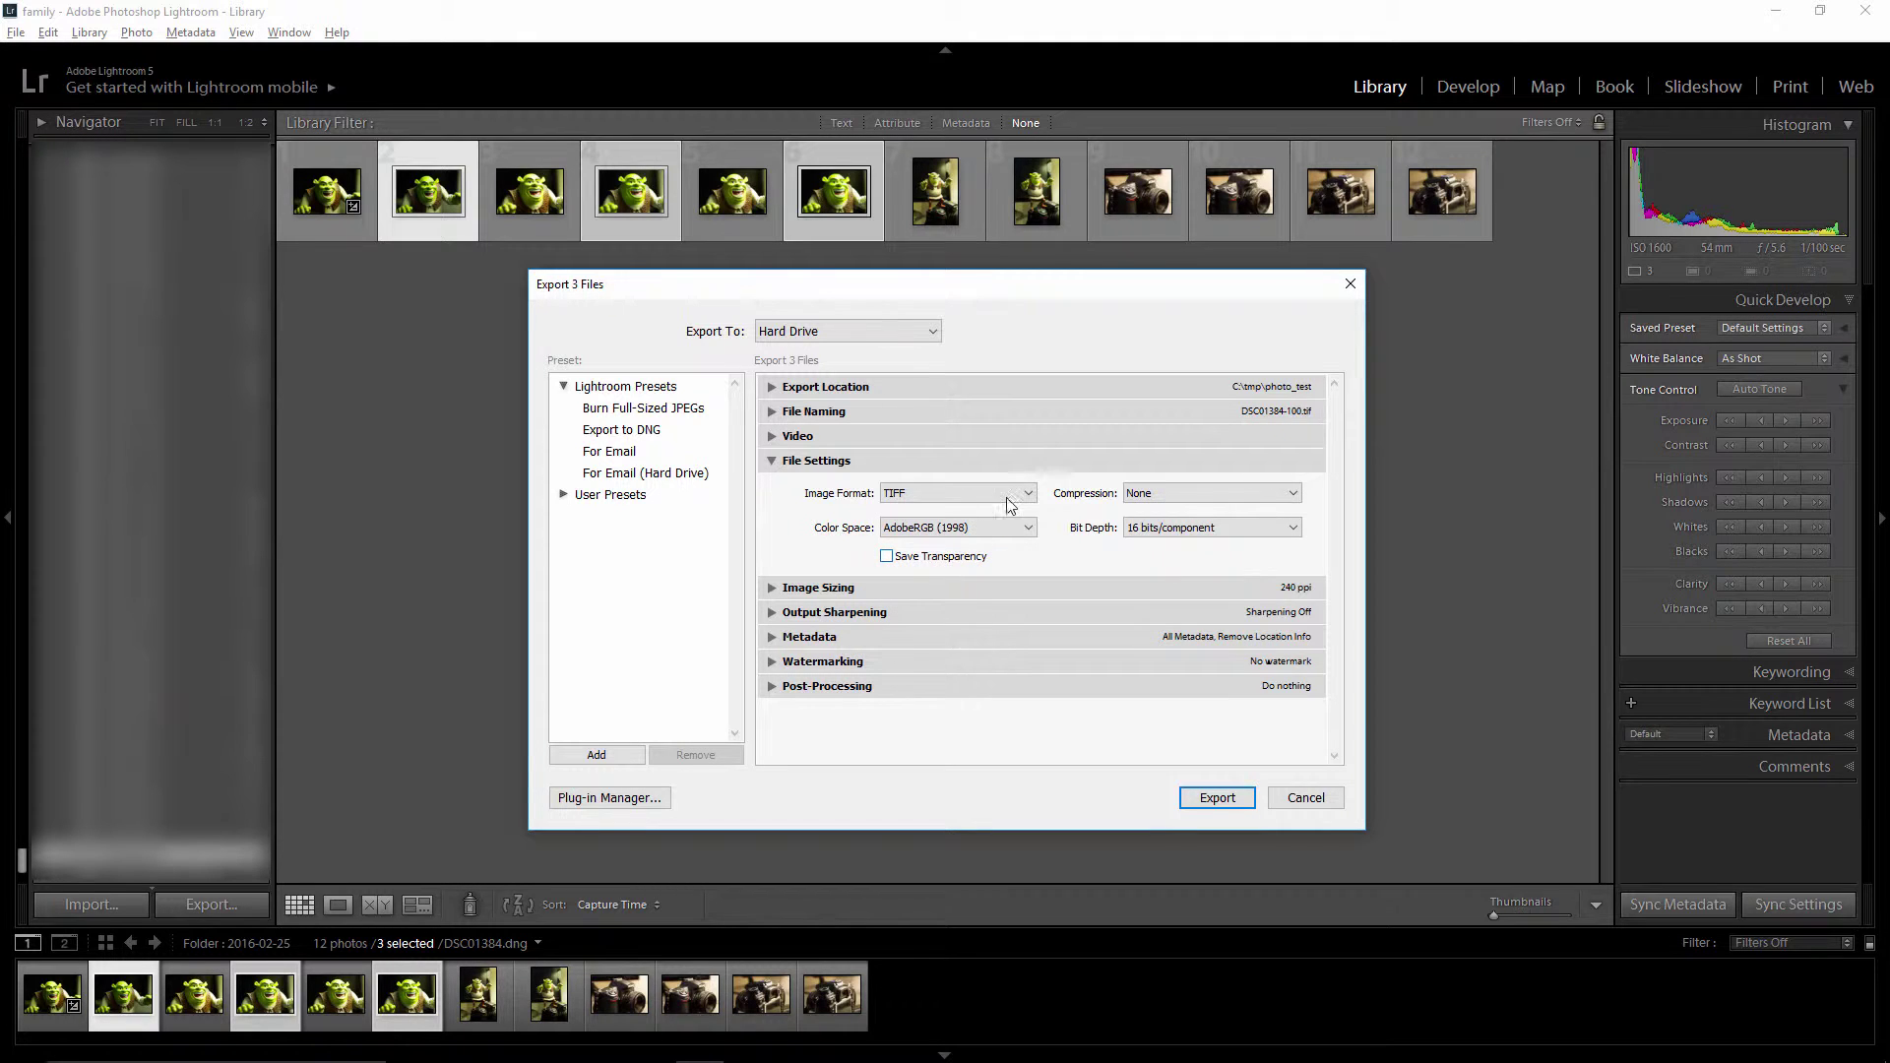
left_click(1009, 505)
left_click(979, 511)
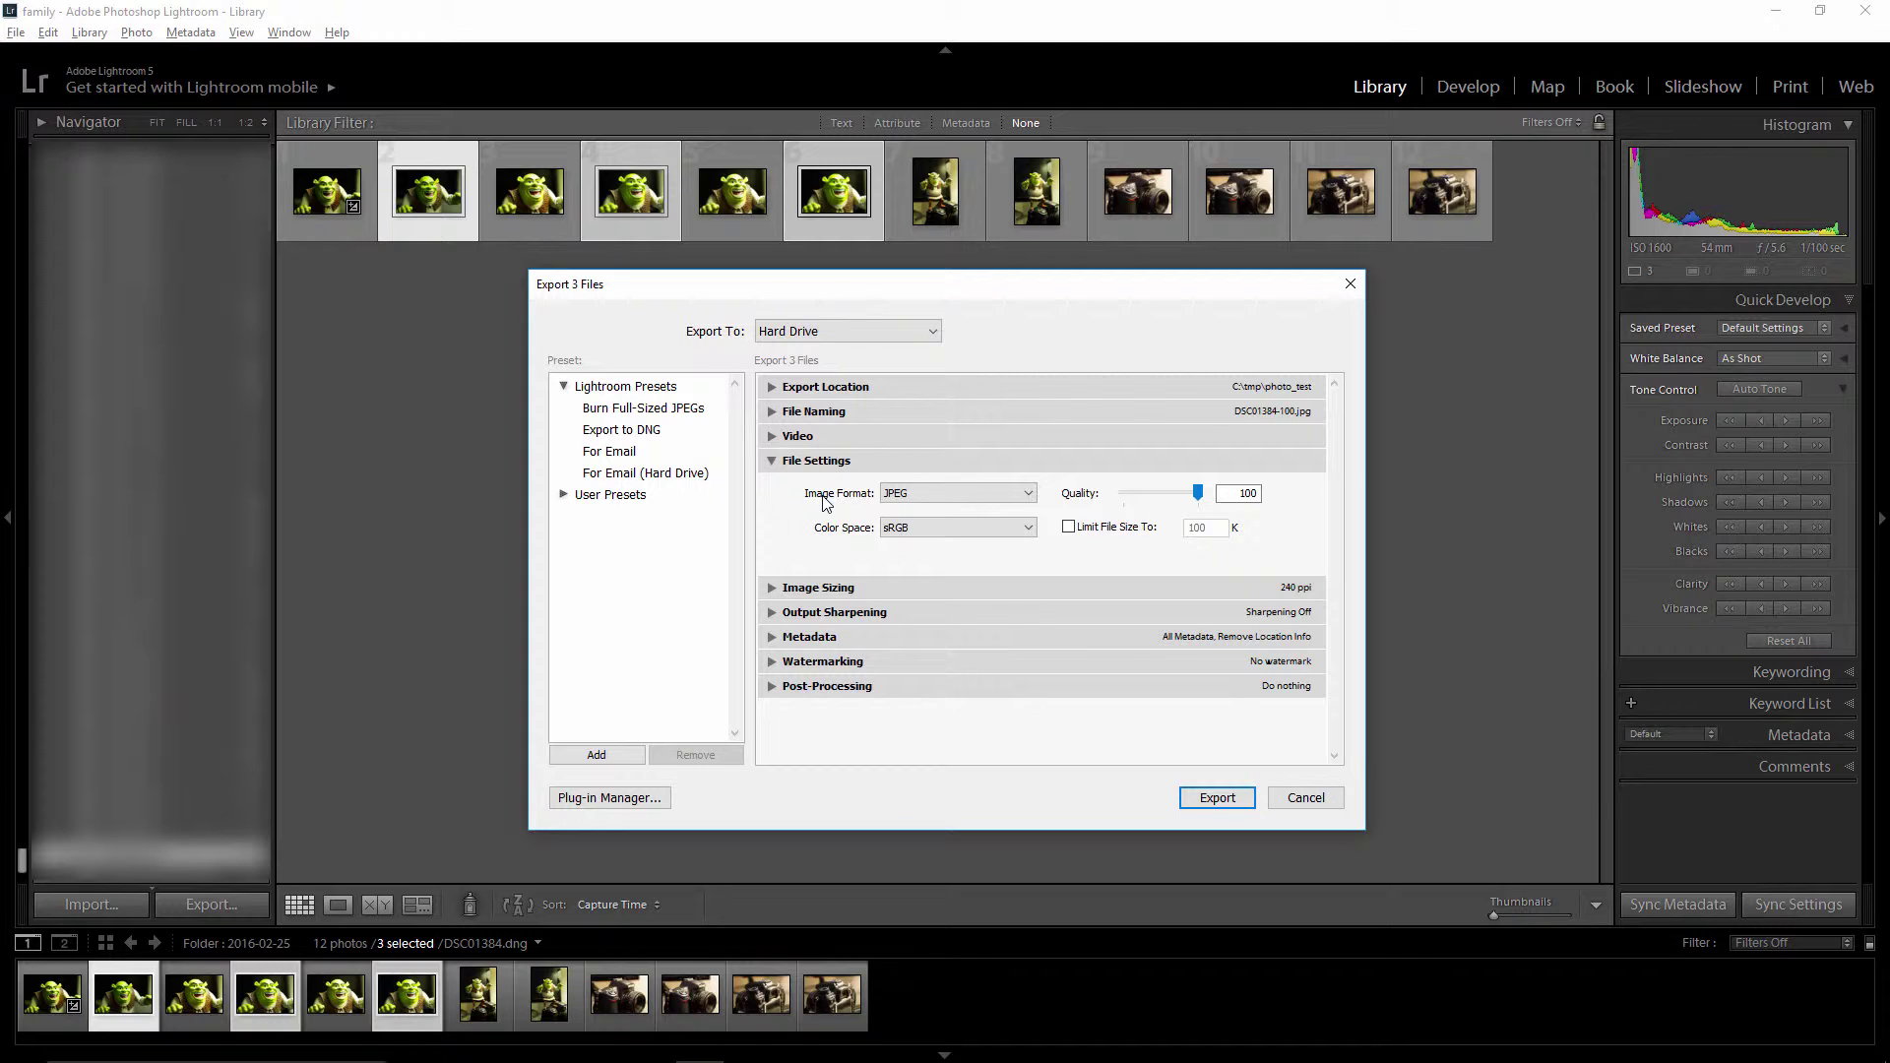
left_click(941, 492)
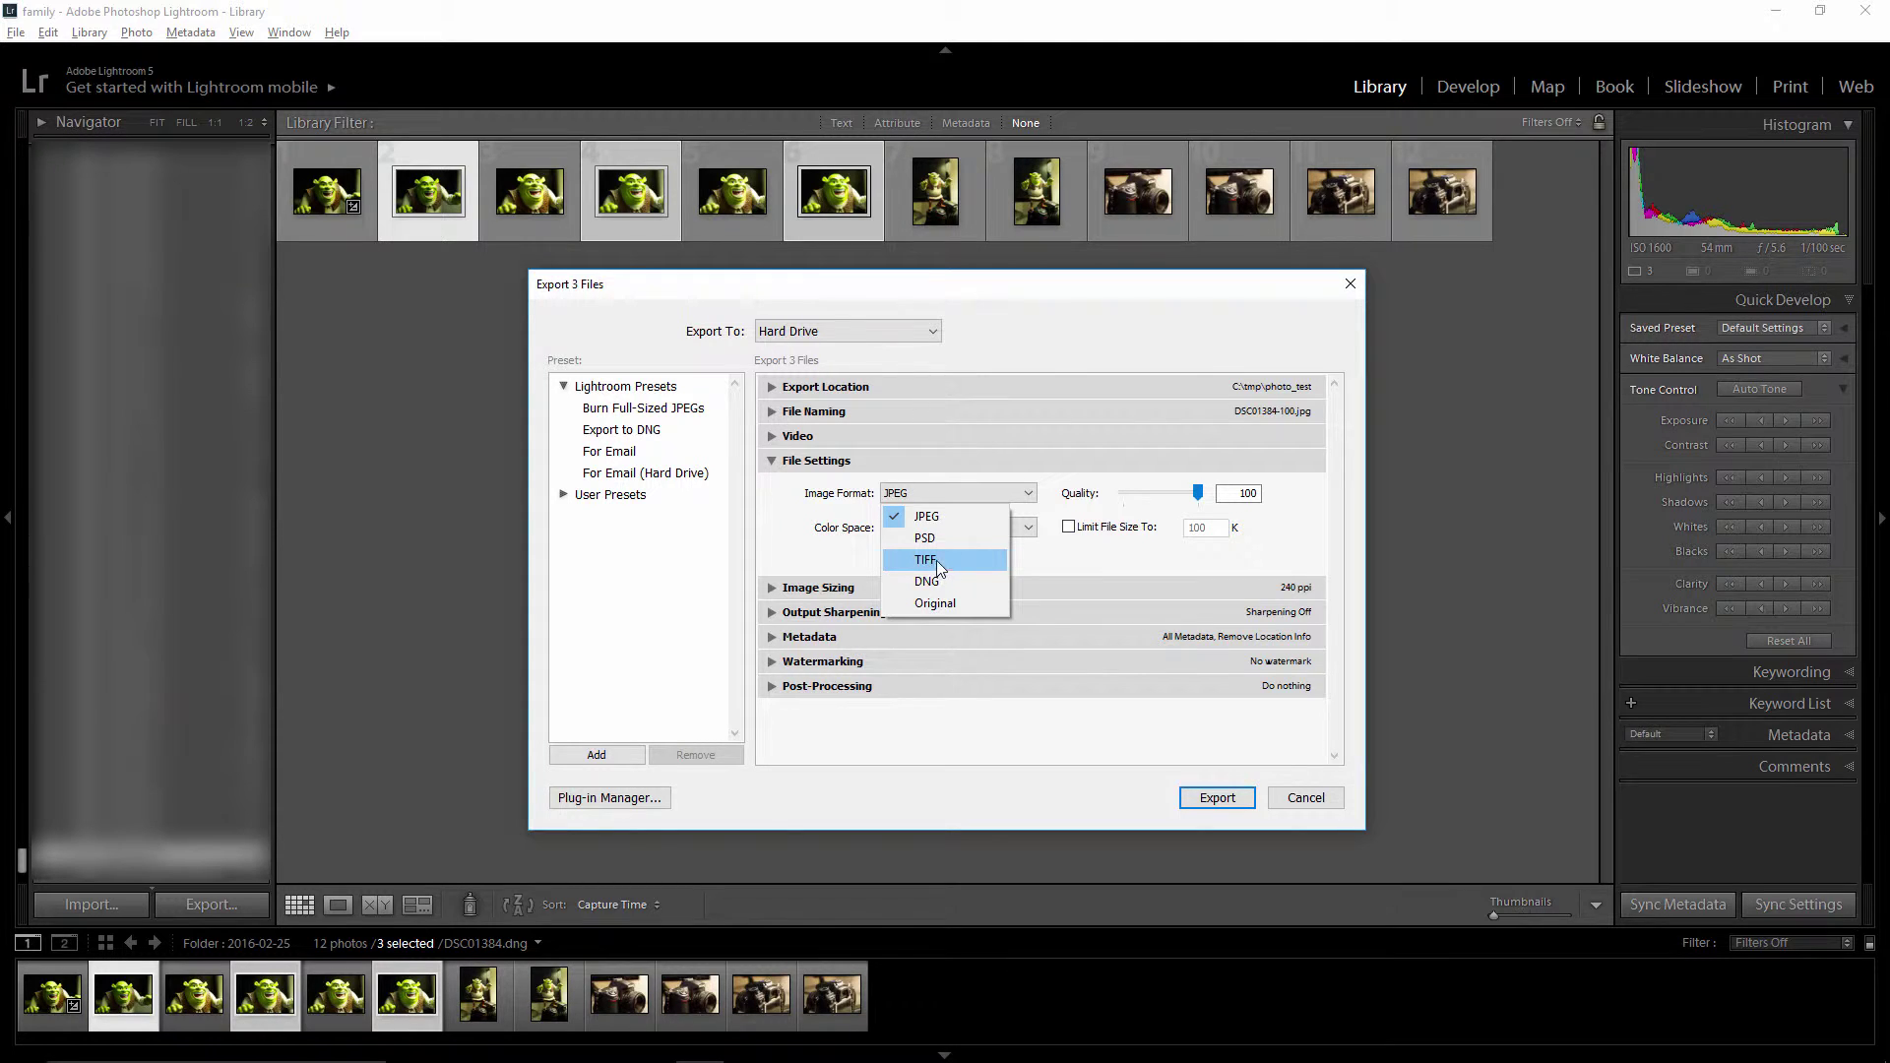
- Keep JPEG format at quality 100 and sRGB colour space, then collapse File Settings
left_click(935, 516)
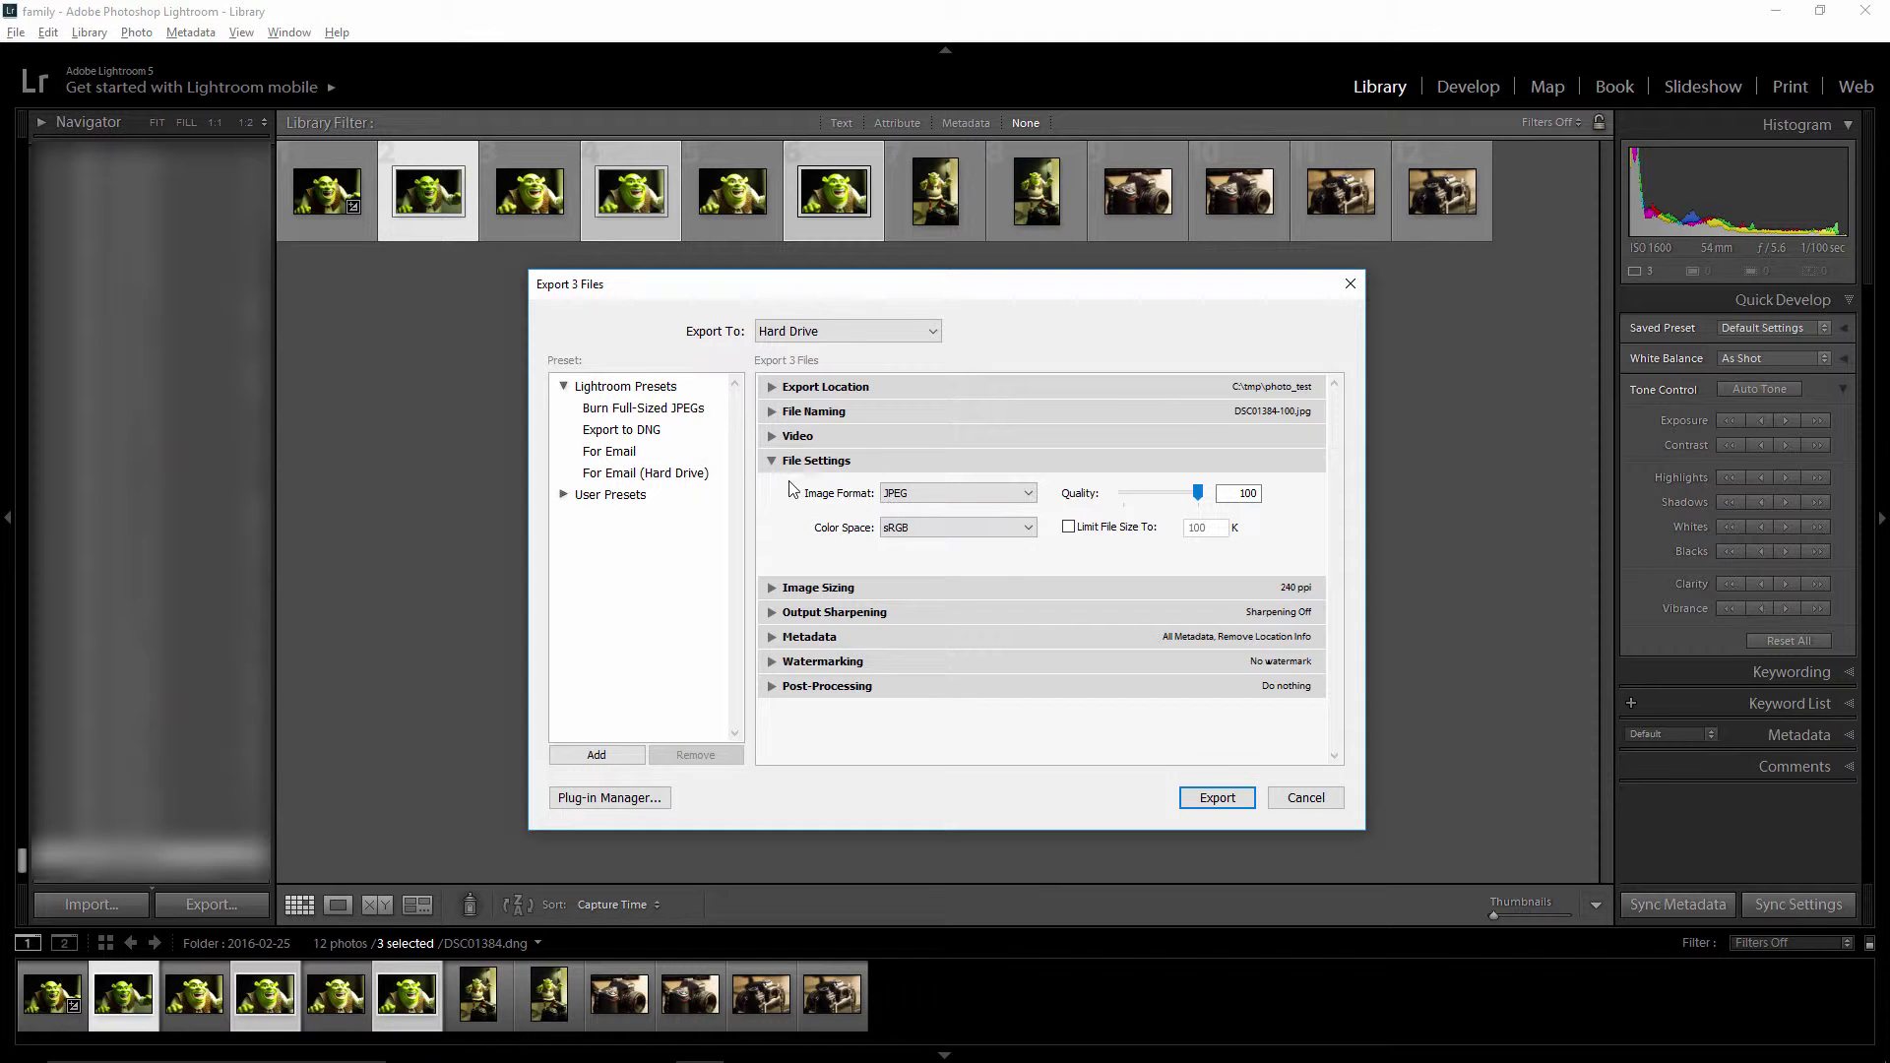
left_click(910, 492)
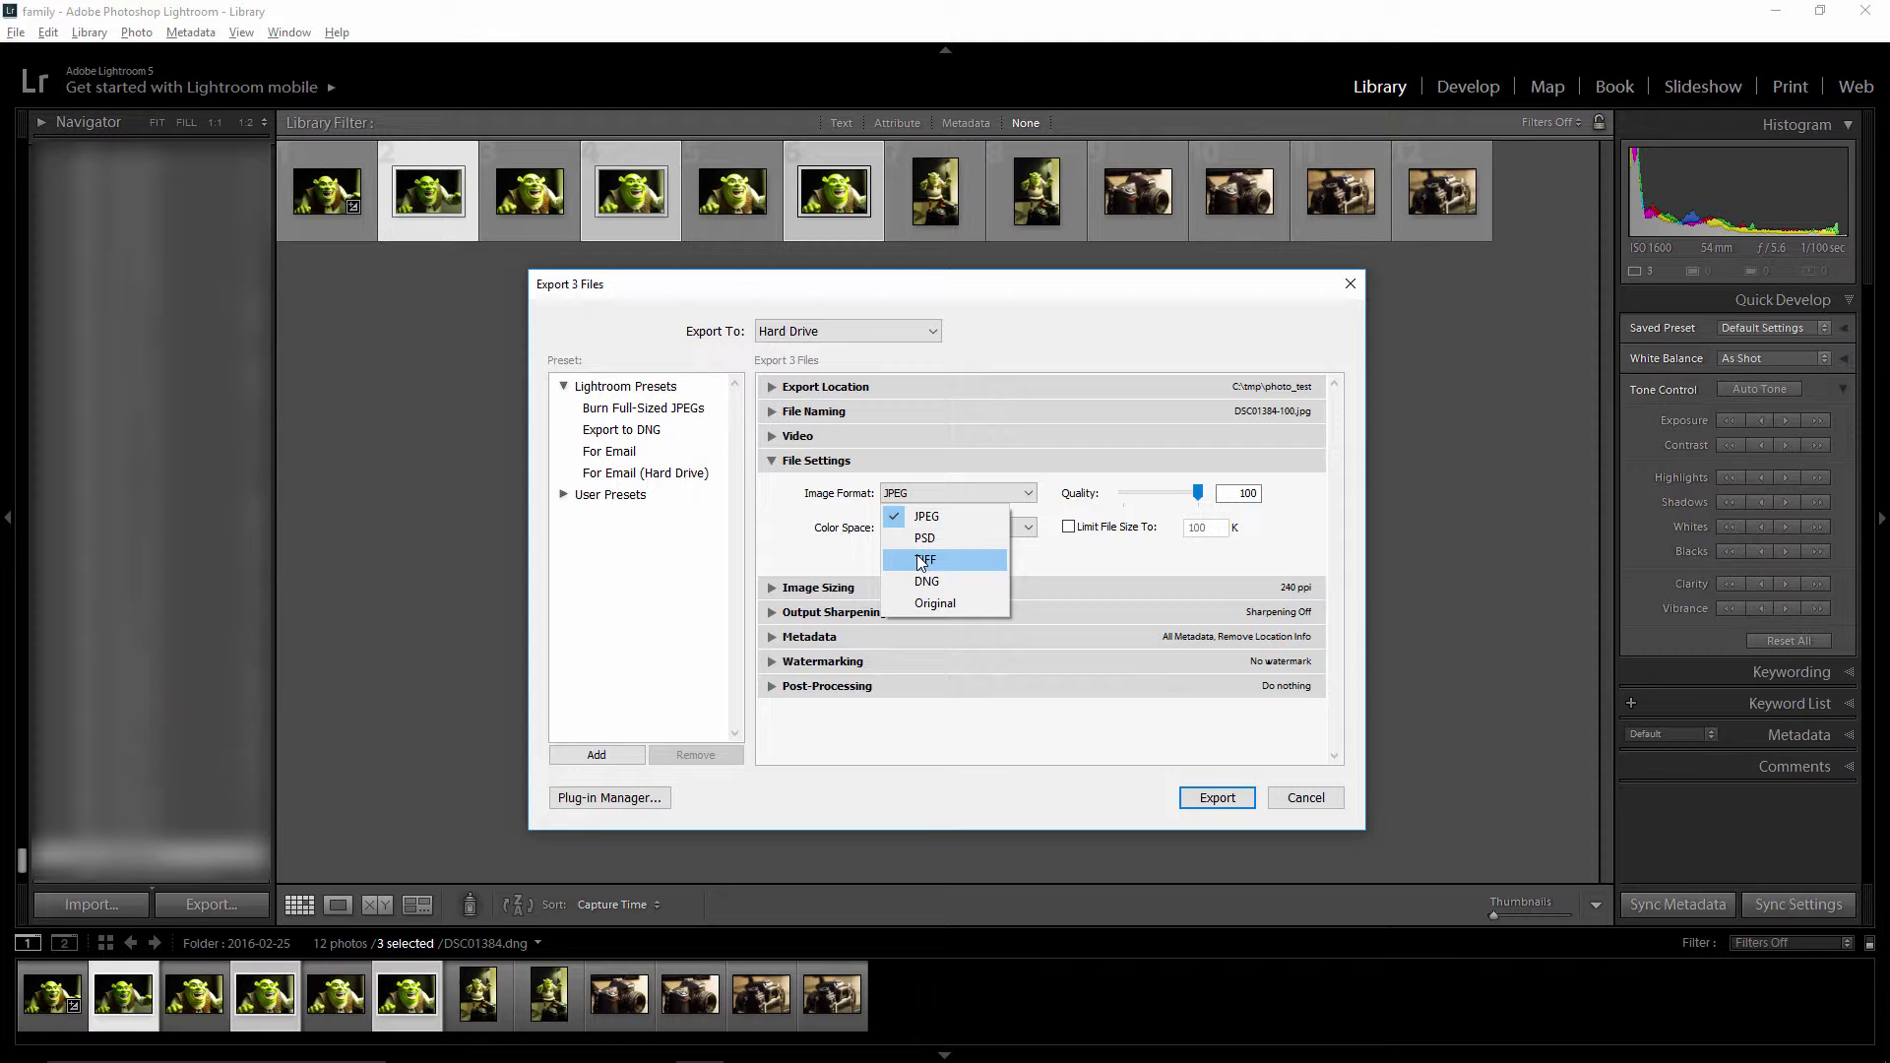
left_click(926, 516)
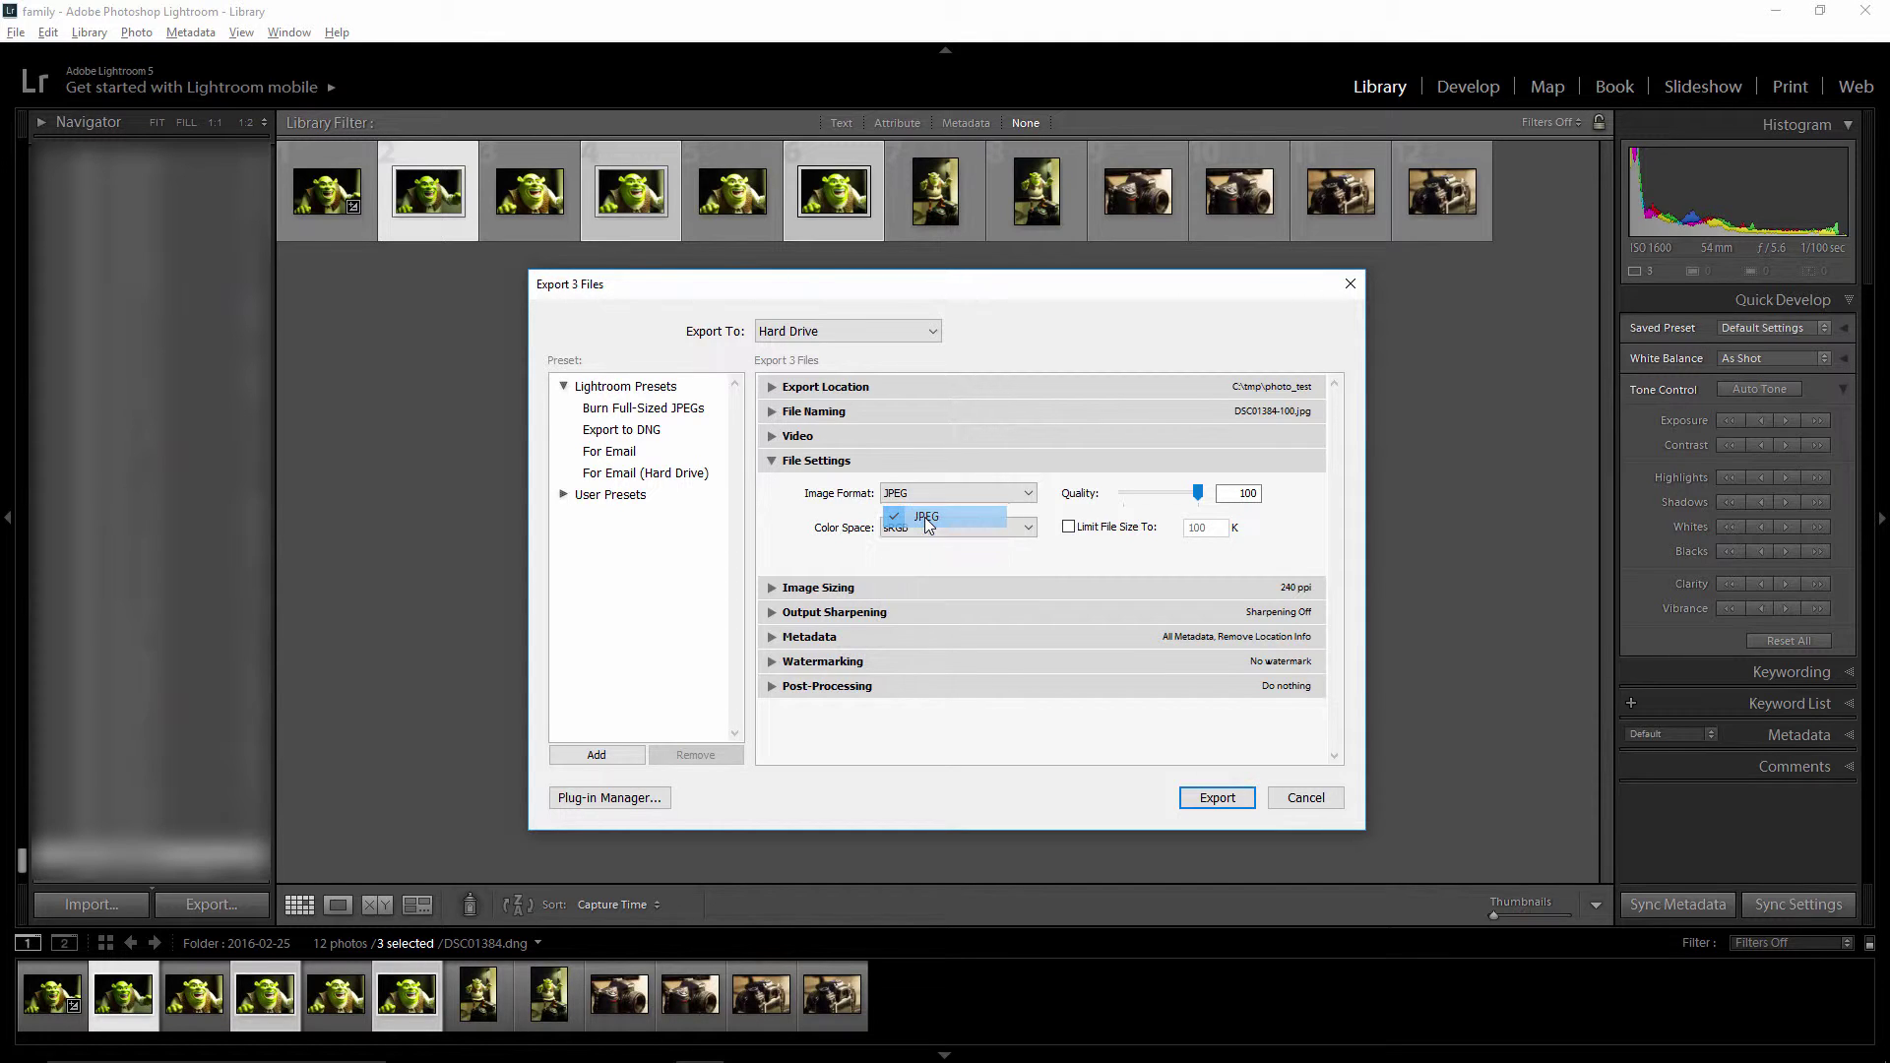
left_click(927, 526)
left_click(906, 510)
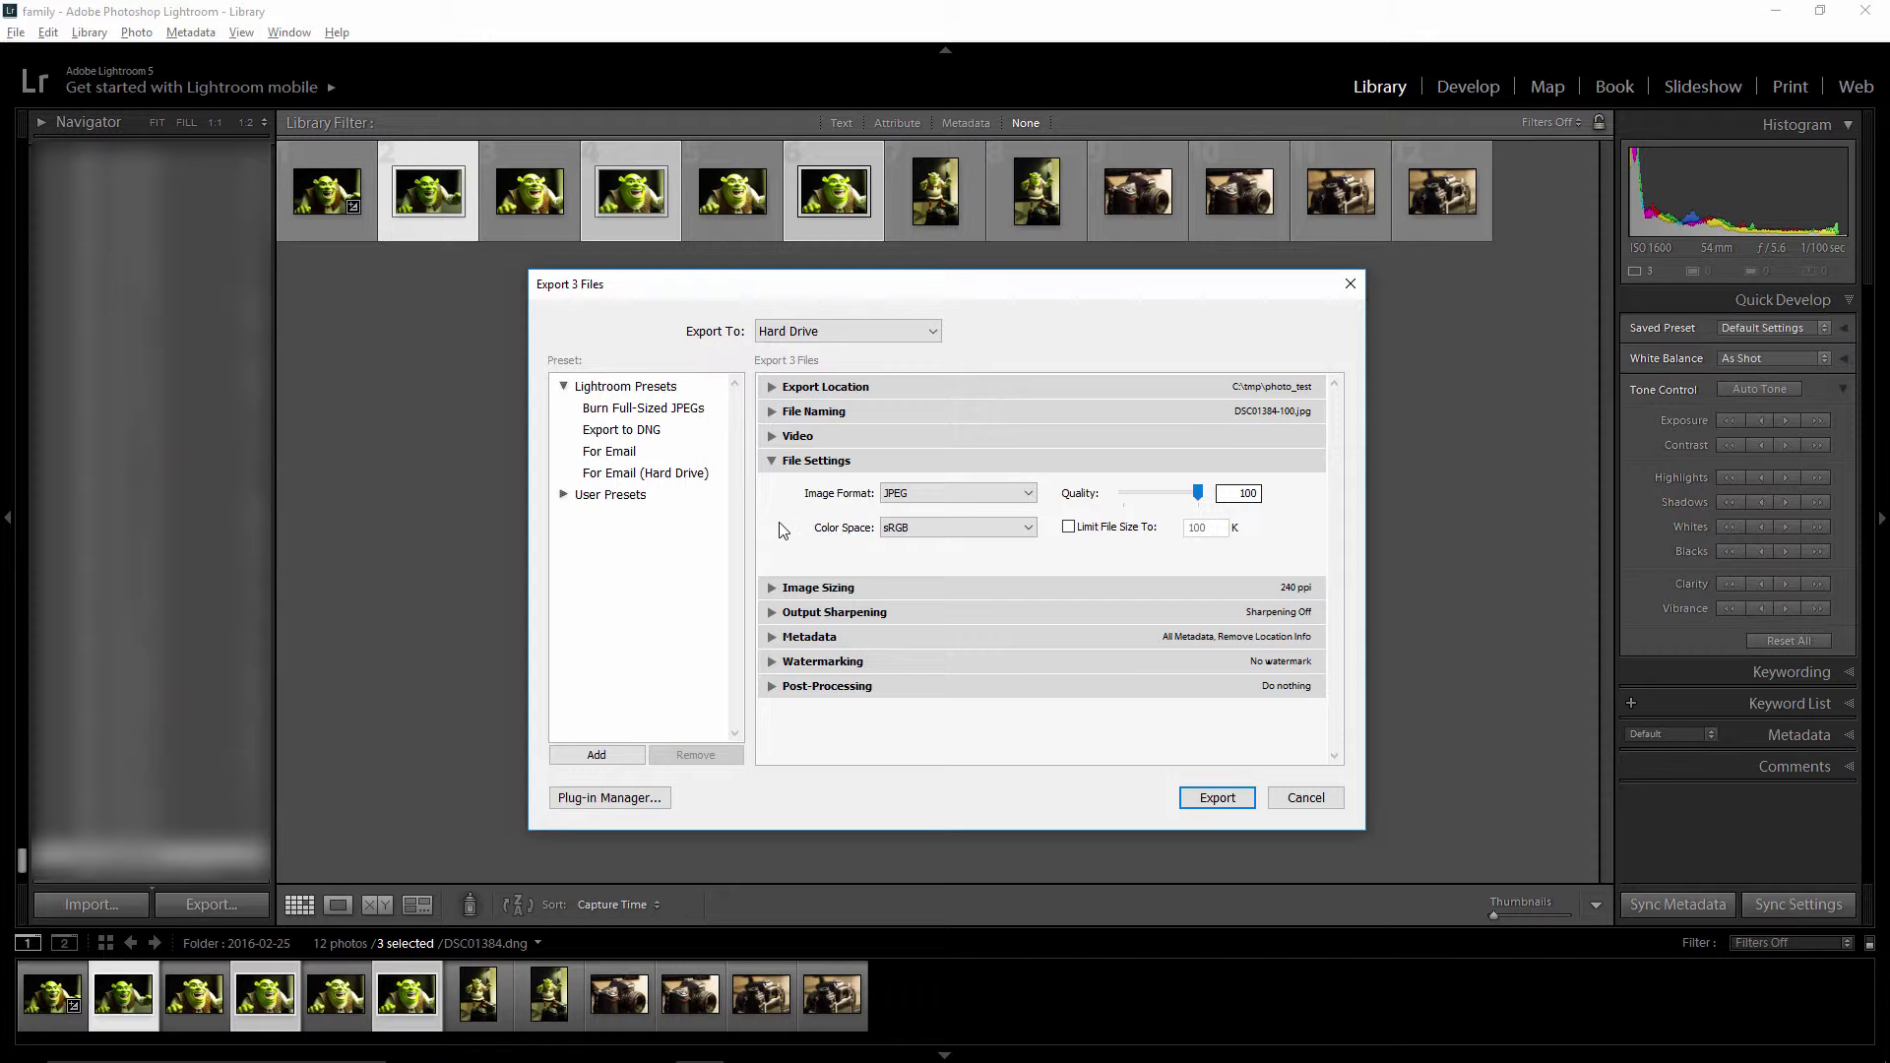
left_click(773, 460)
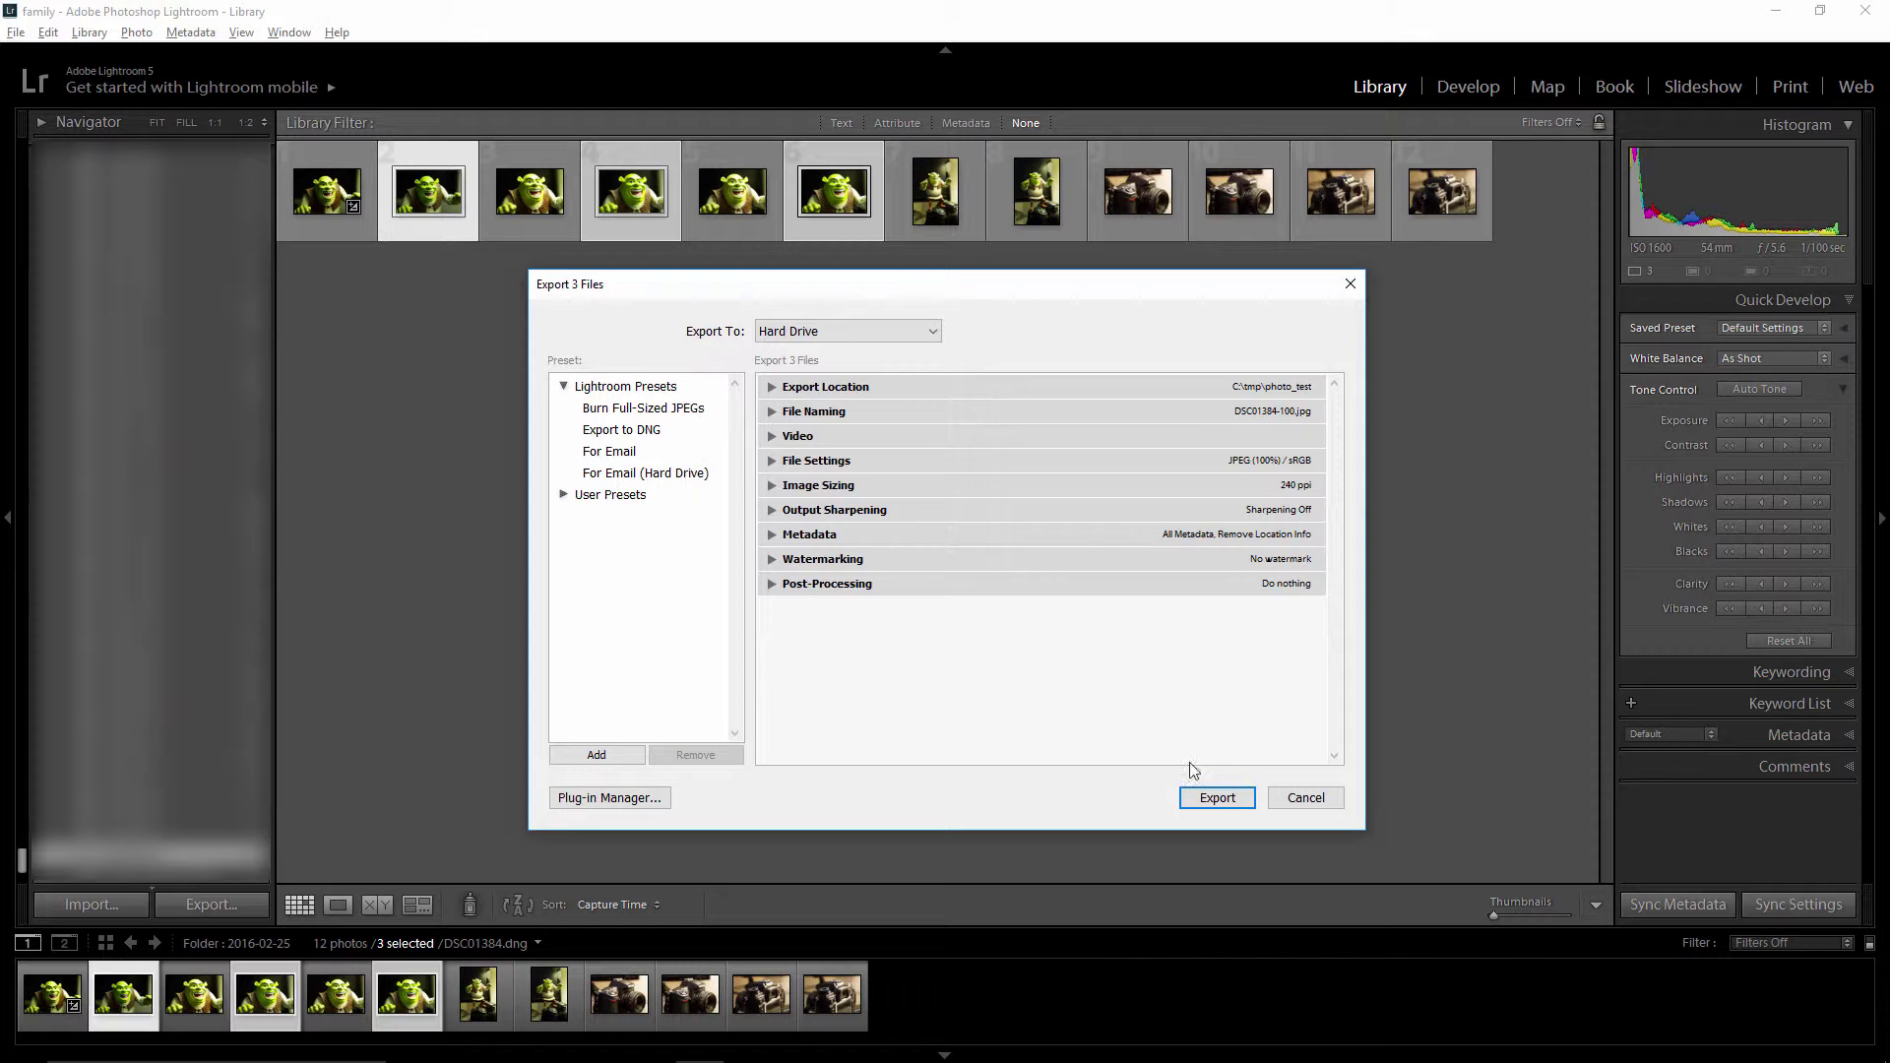
- Run the export of the three photos to C:\tmp\photo_test
left_click(1216, 798)
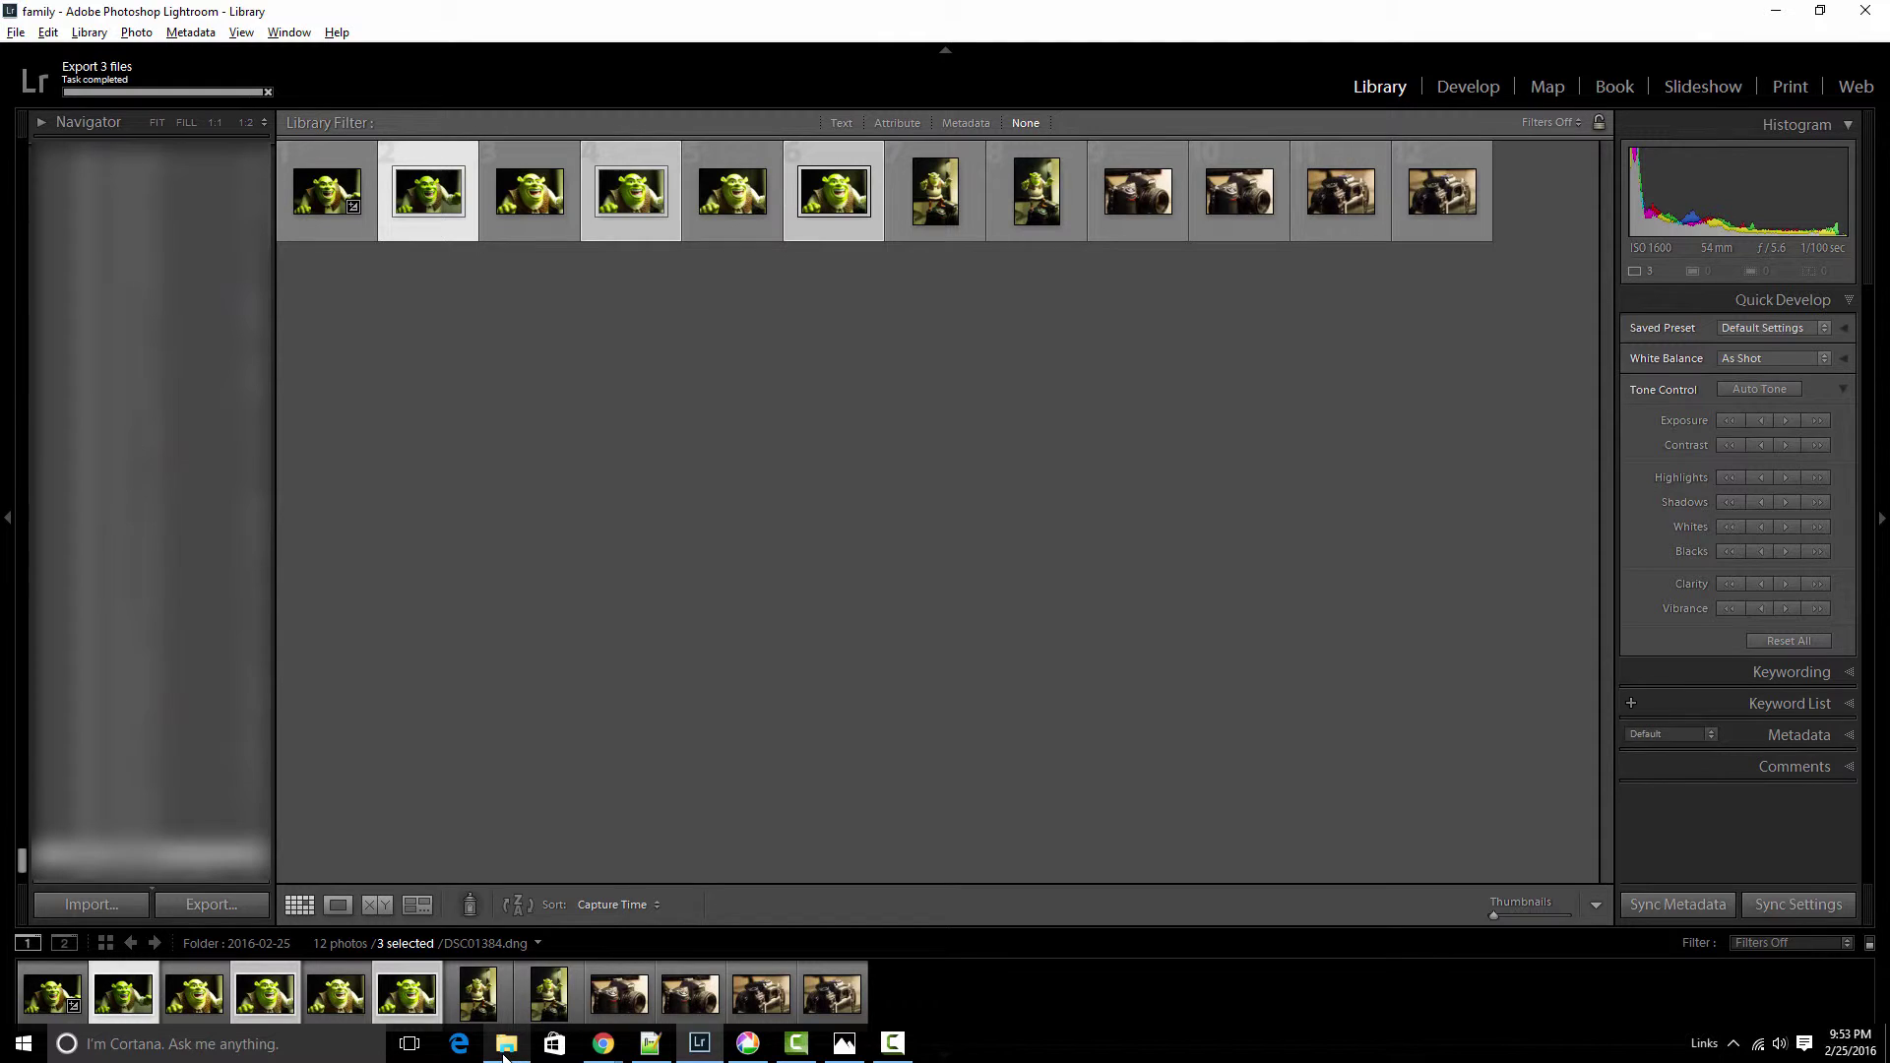
- Bring the photo_test folder forward and select the three exports and DSC01384 versions
mouse_move(503, 1053)
left_click(519, 996)
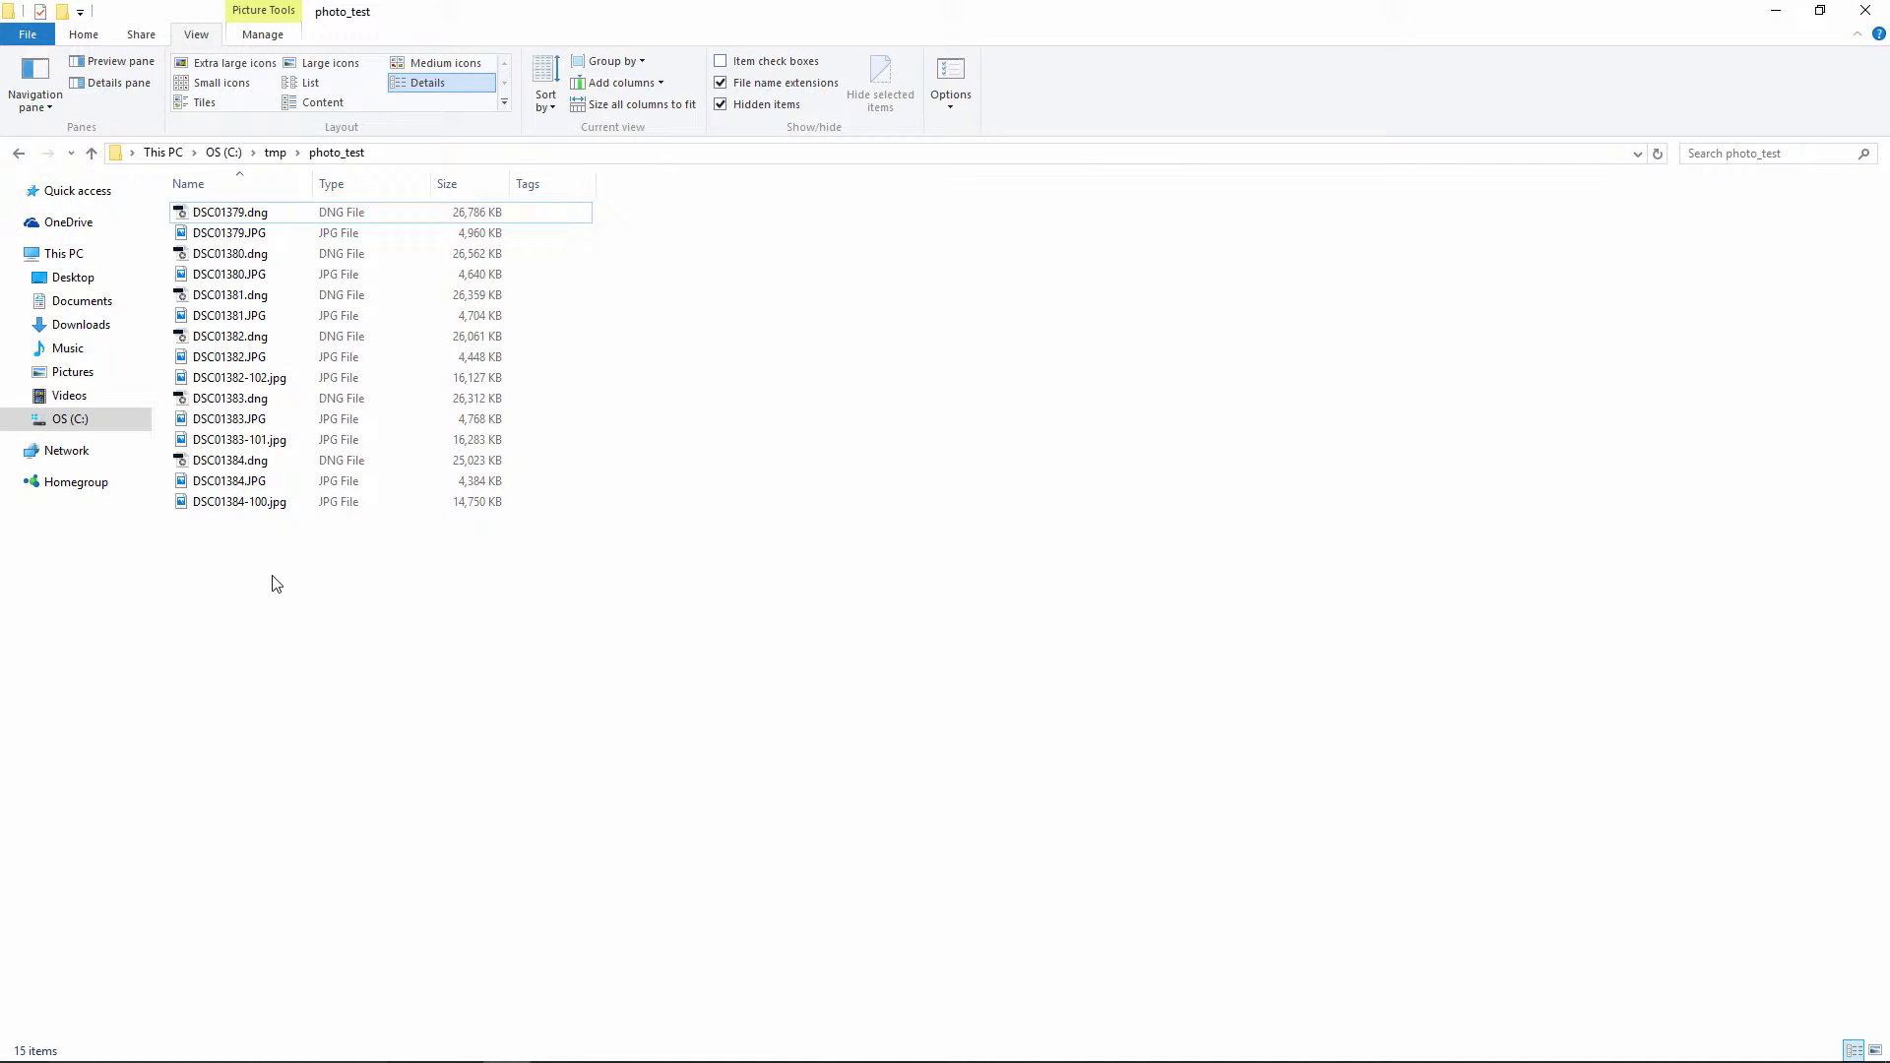
left_click(263, 504)
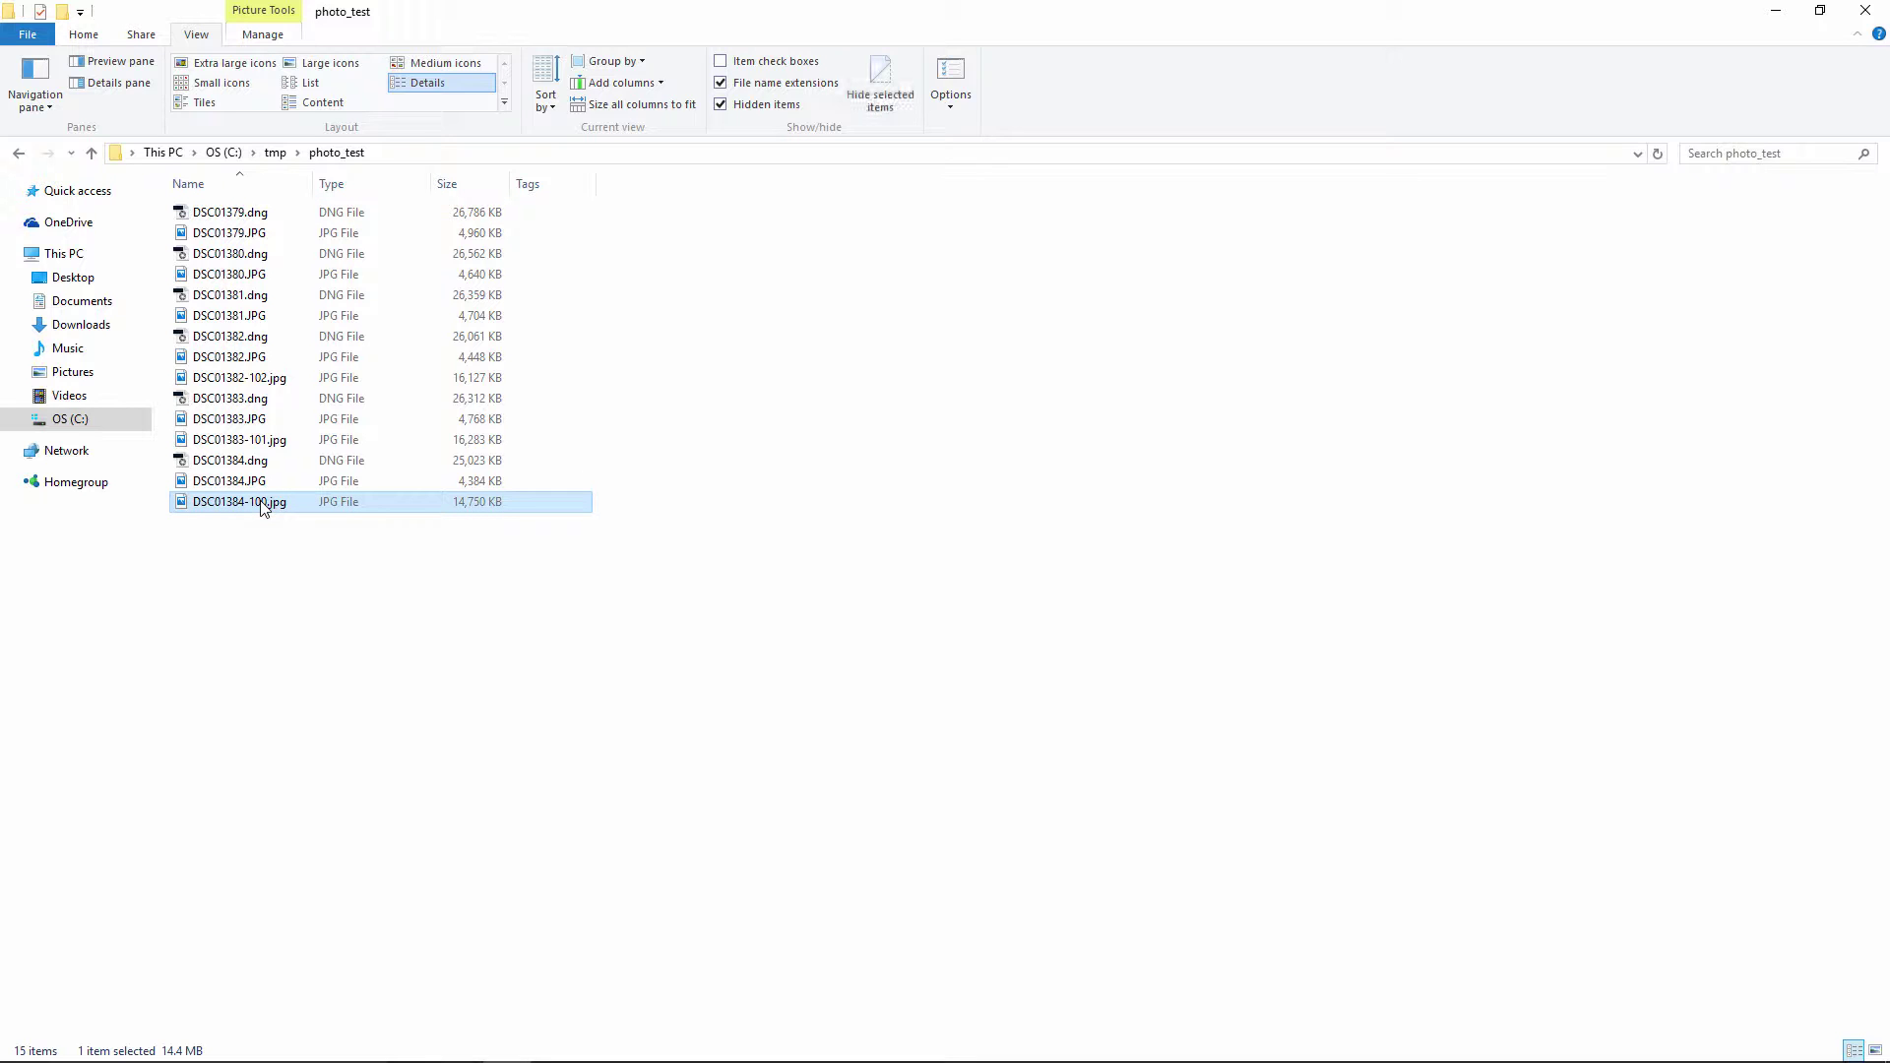
left_click(261, 440, "ctrl")
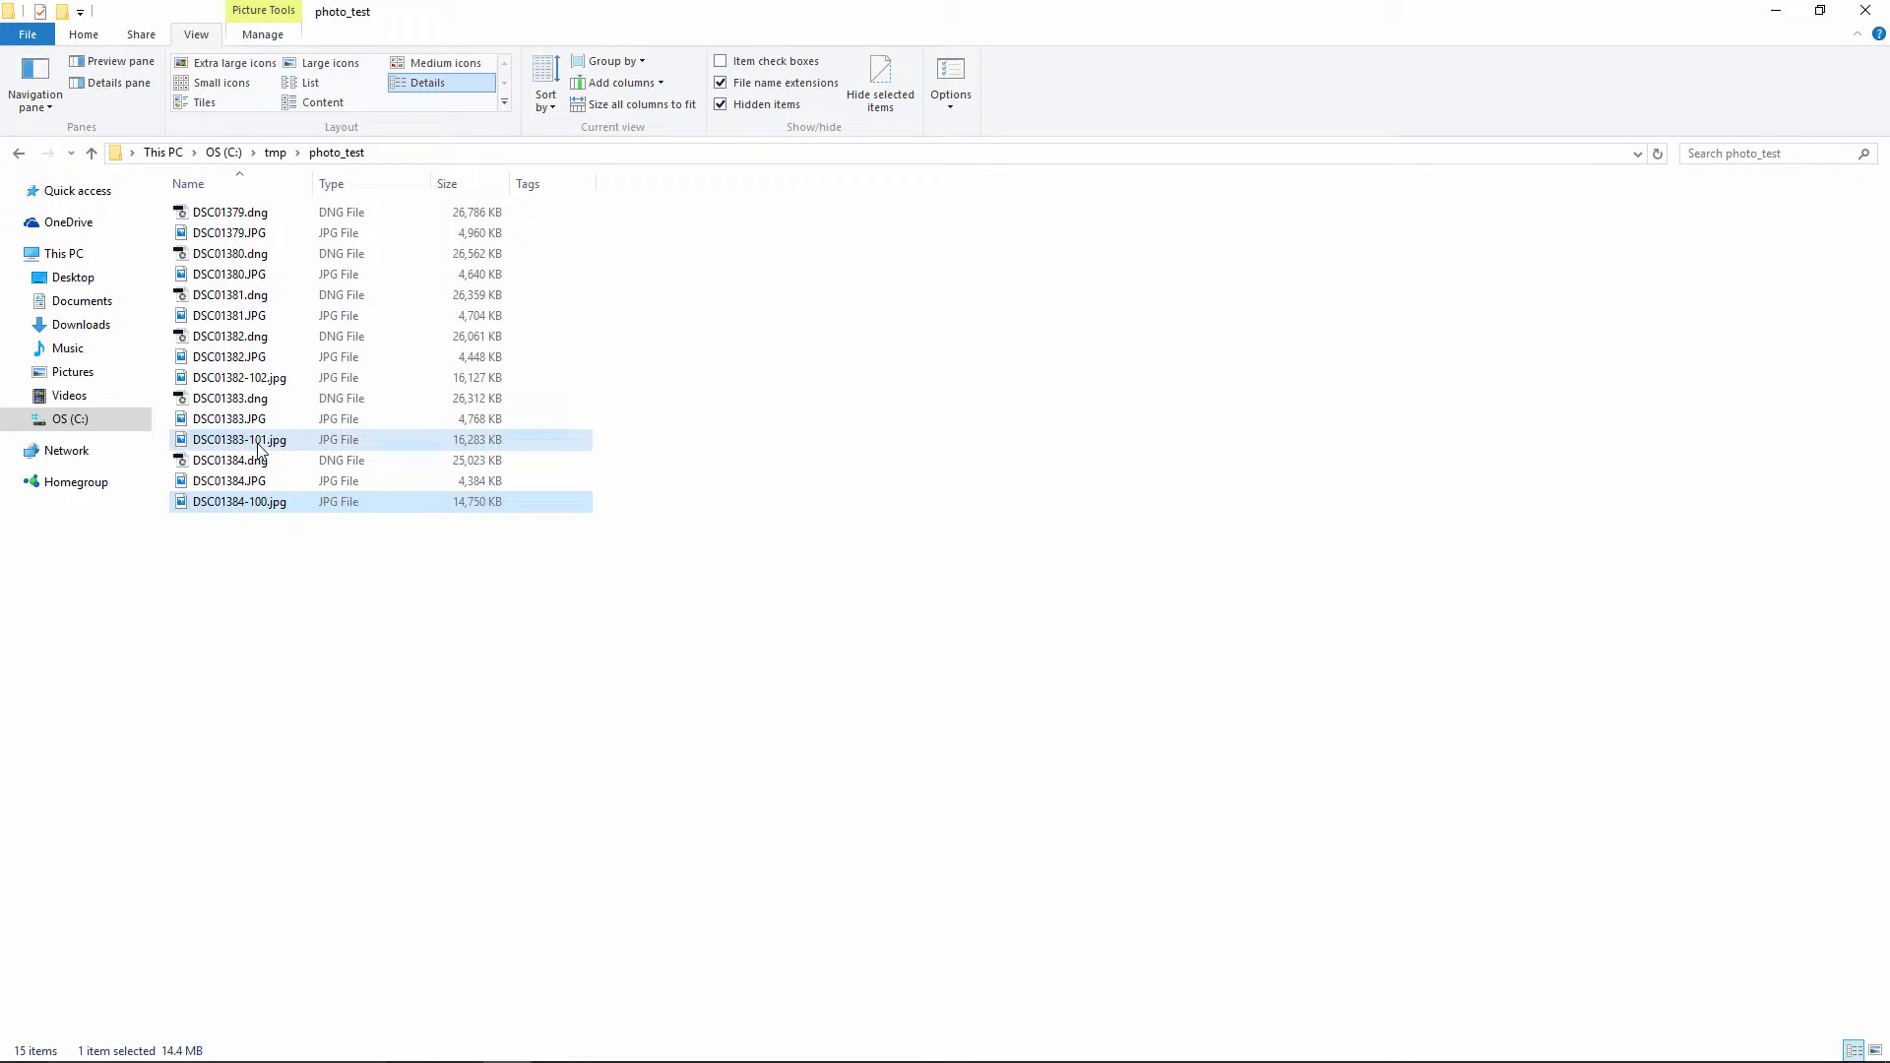
left_click(260, 380, "ctrl")
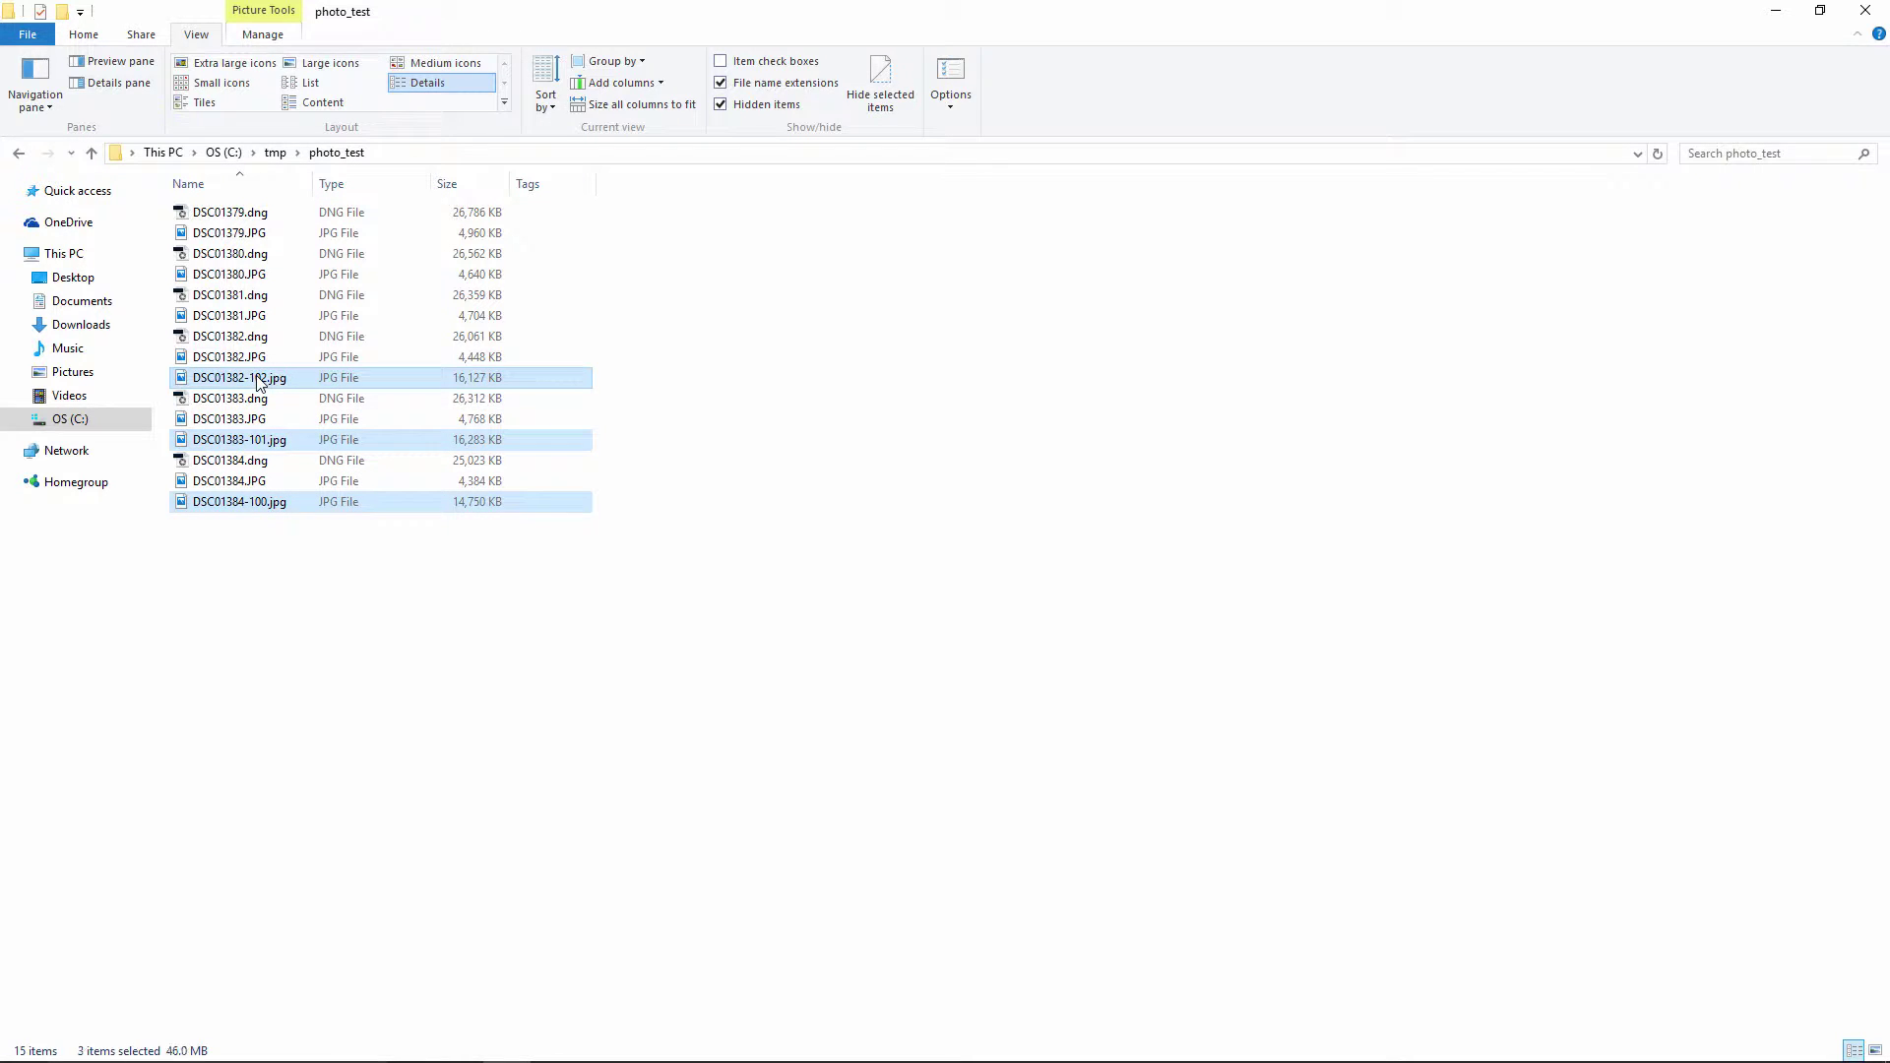
left_click(263, 581)
left_click_drag(263, 535, 241, 478)
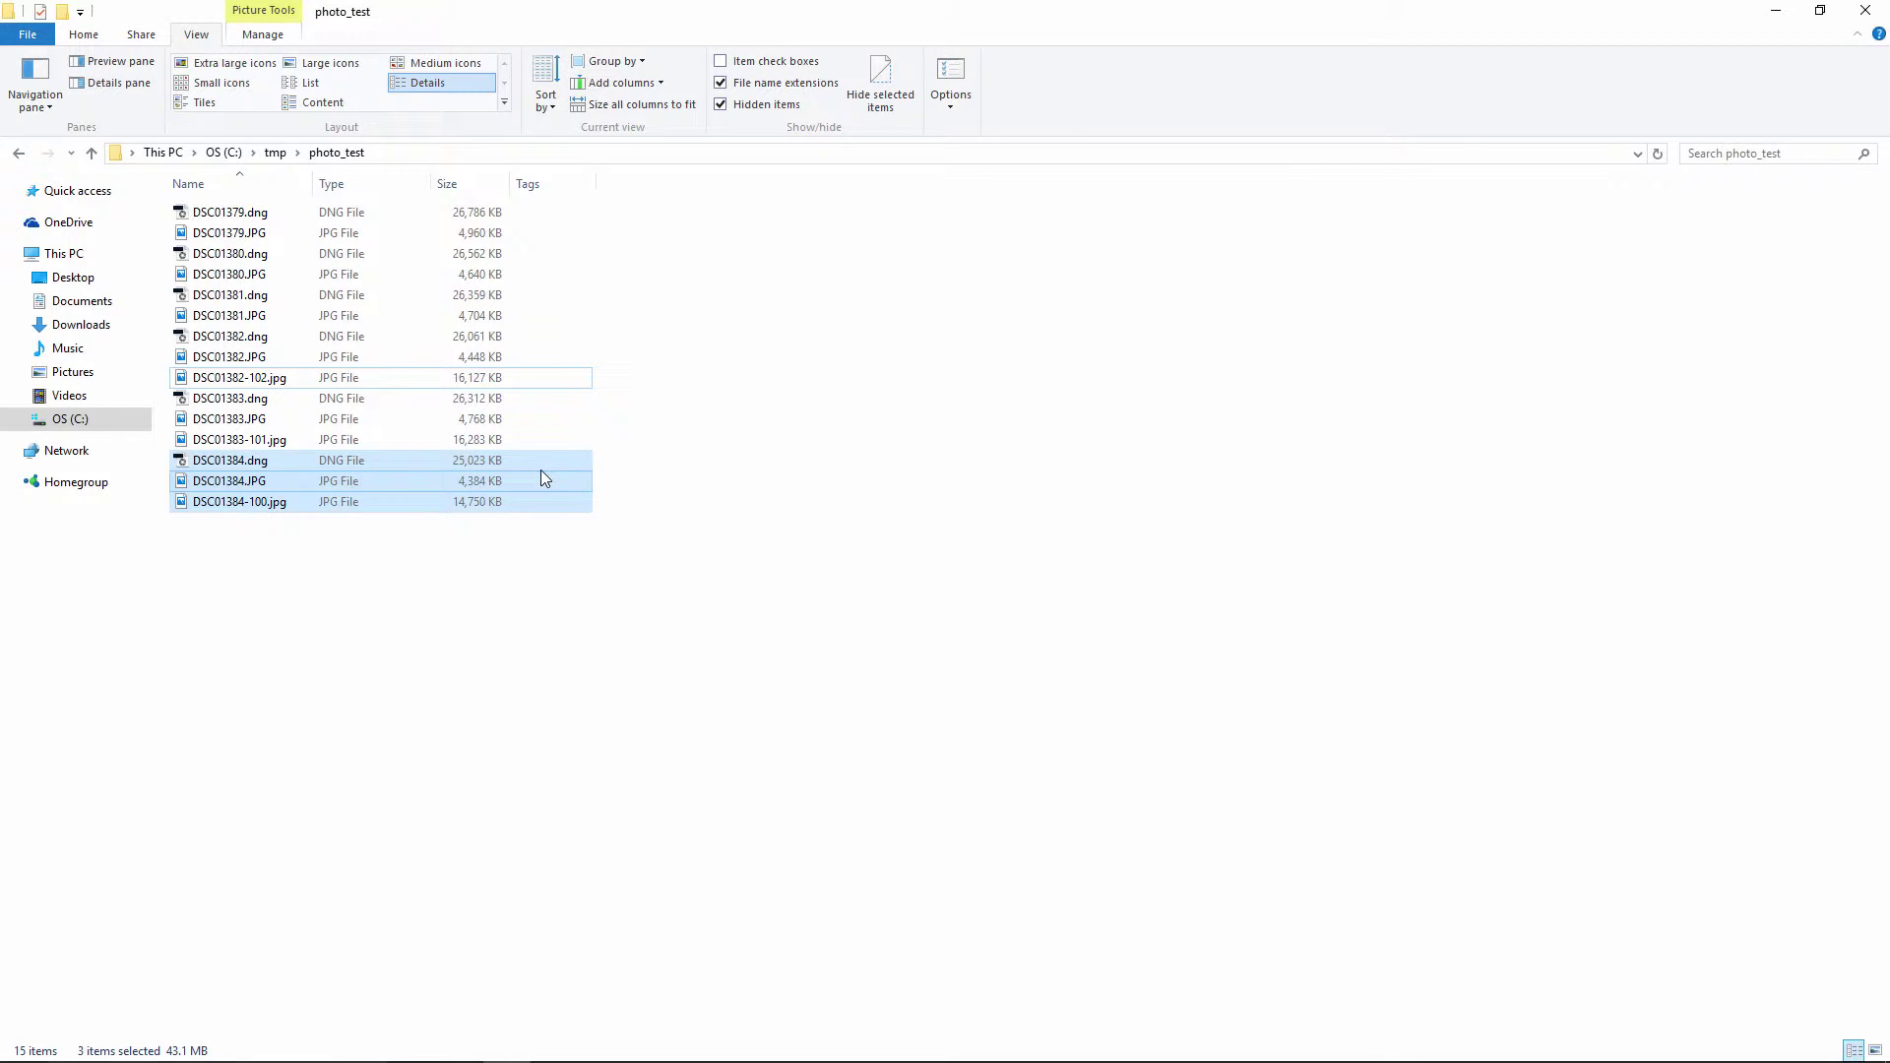
left_click(395, 573)
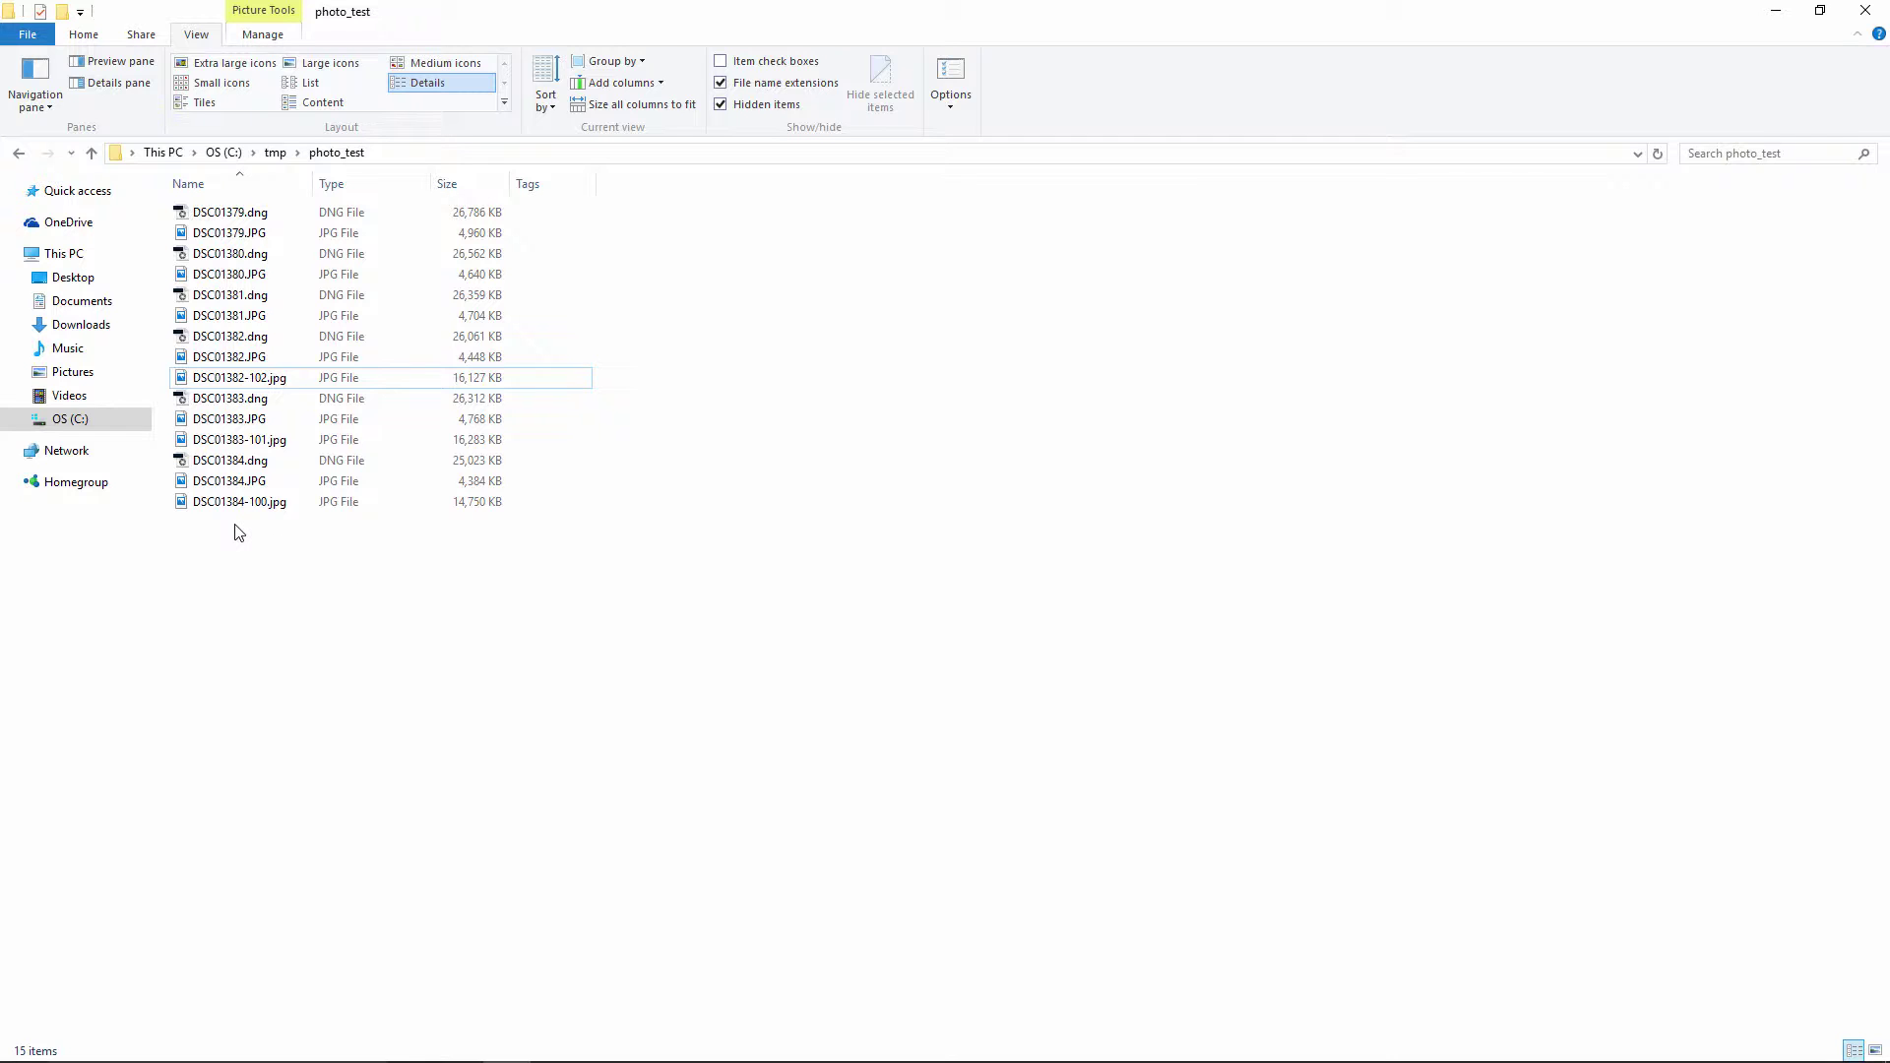
- Compare sizes of DSC01384.dng, camera DSC01384.JPG and exported DSC01384-100.jpg (14,750 KB)
left_click(235, 469)
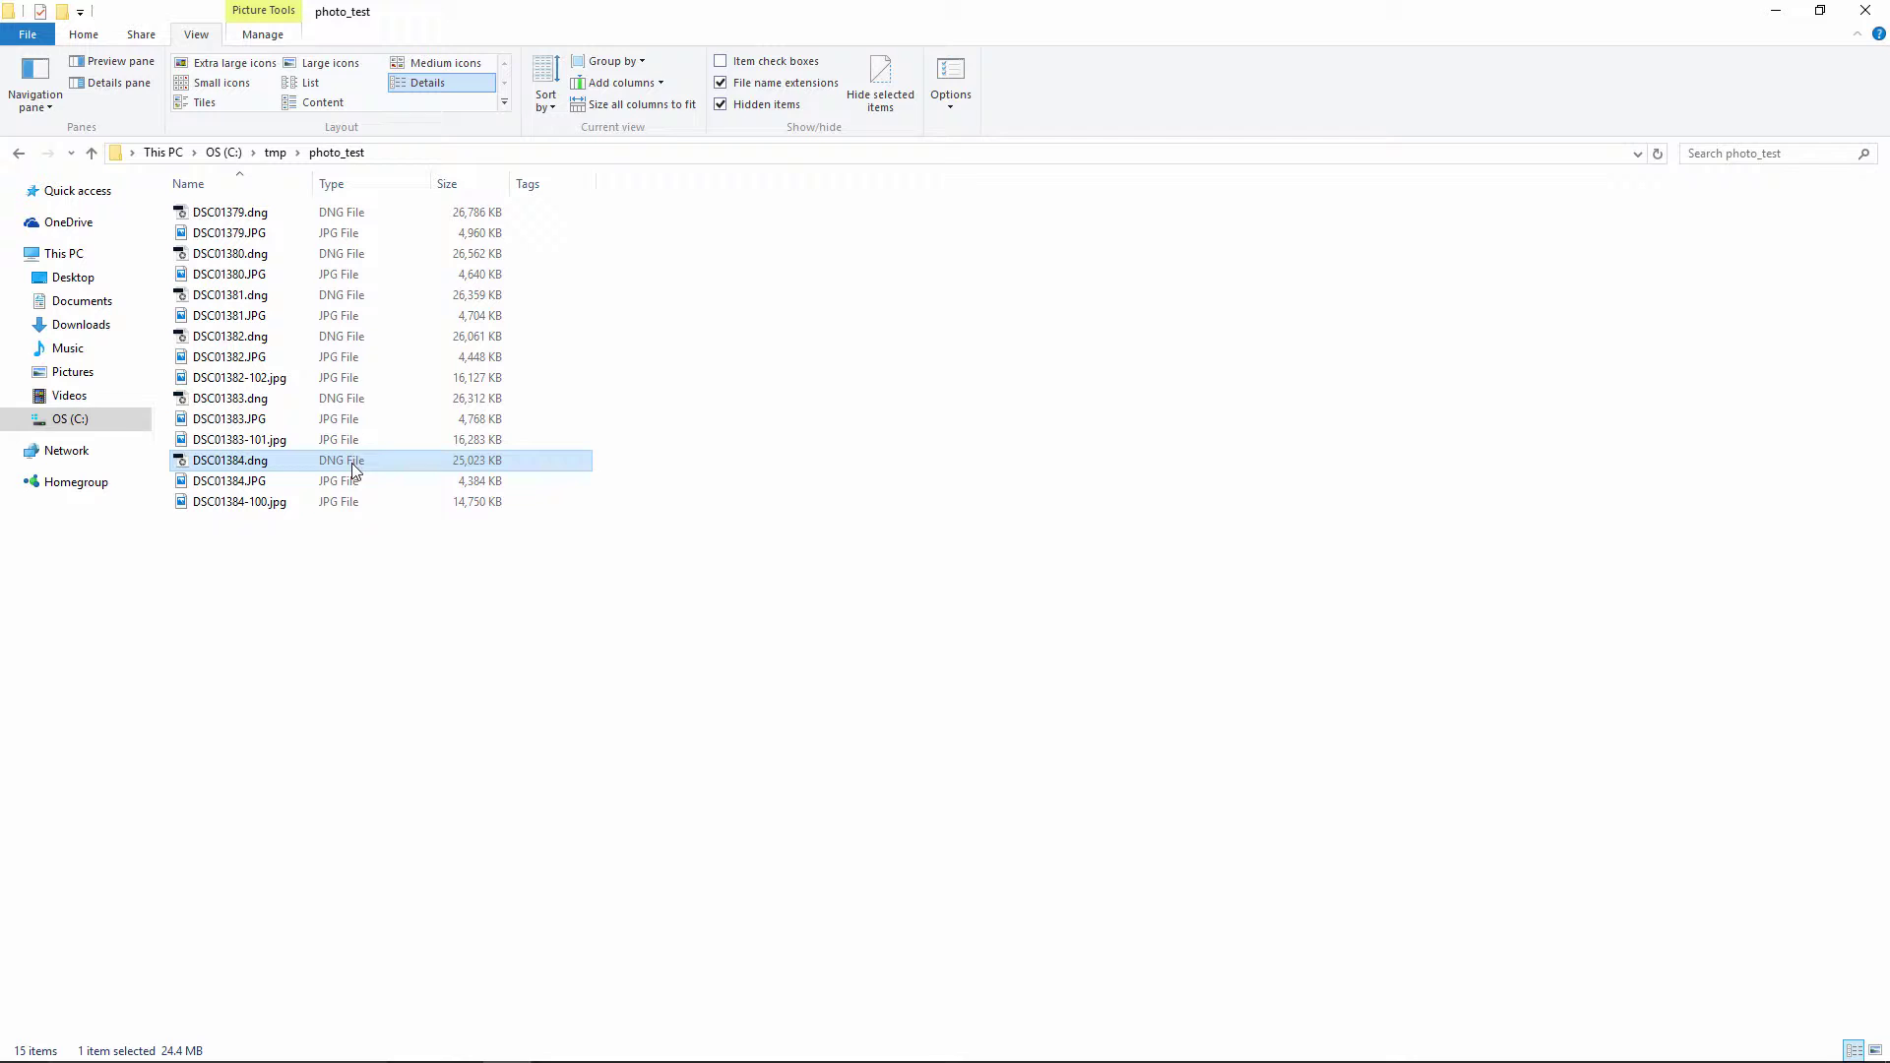
left_click(258, 489)
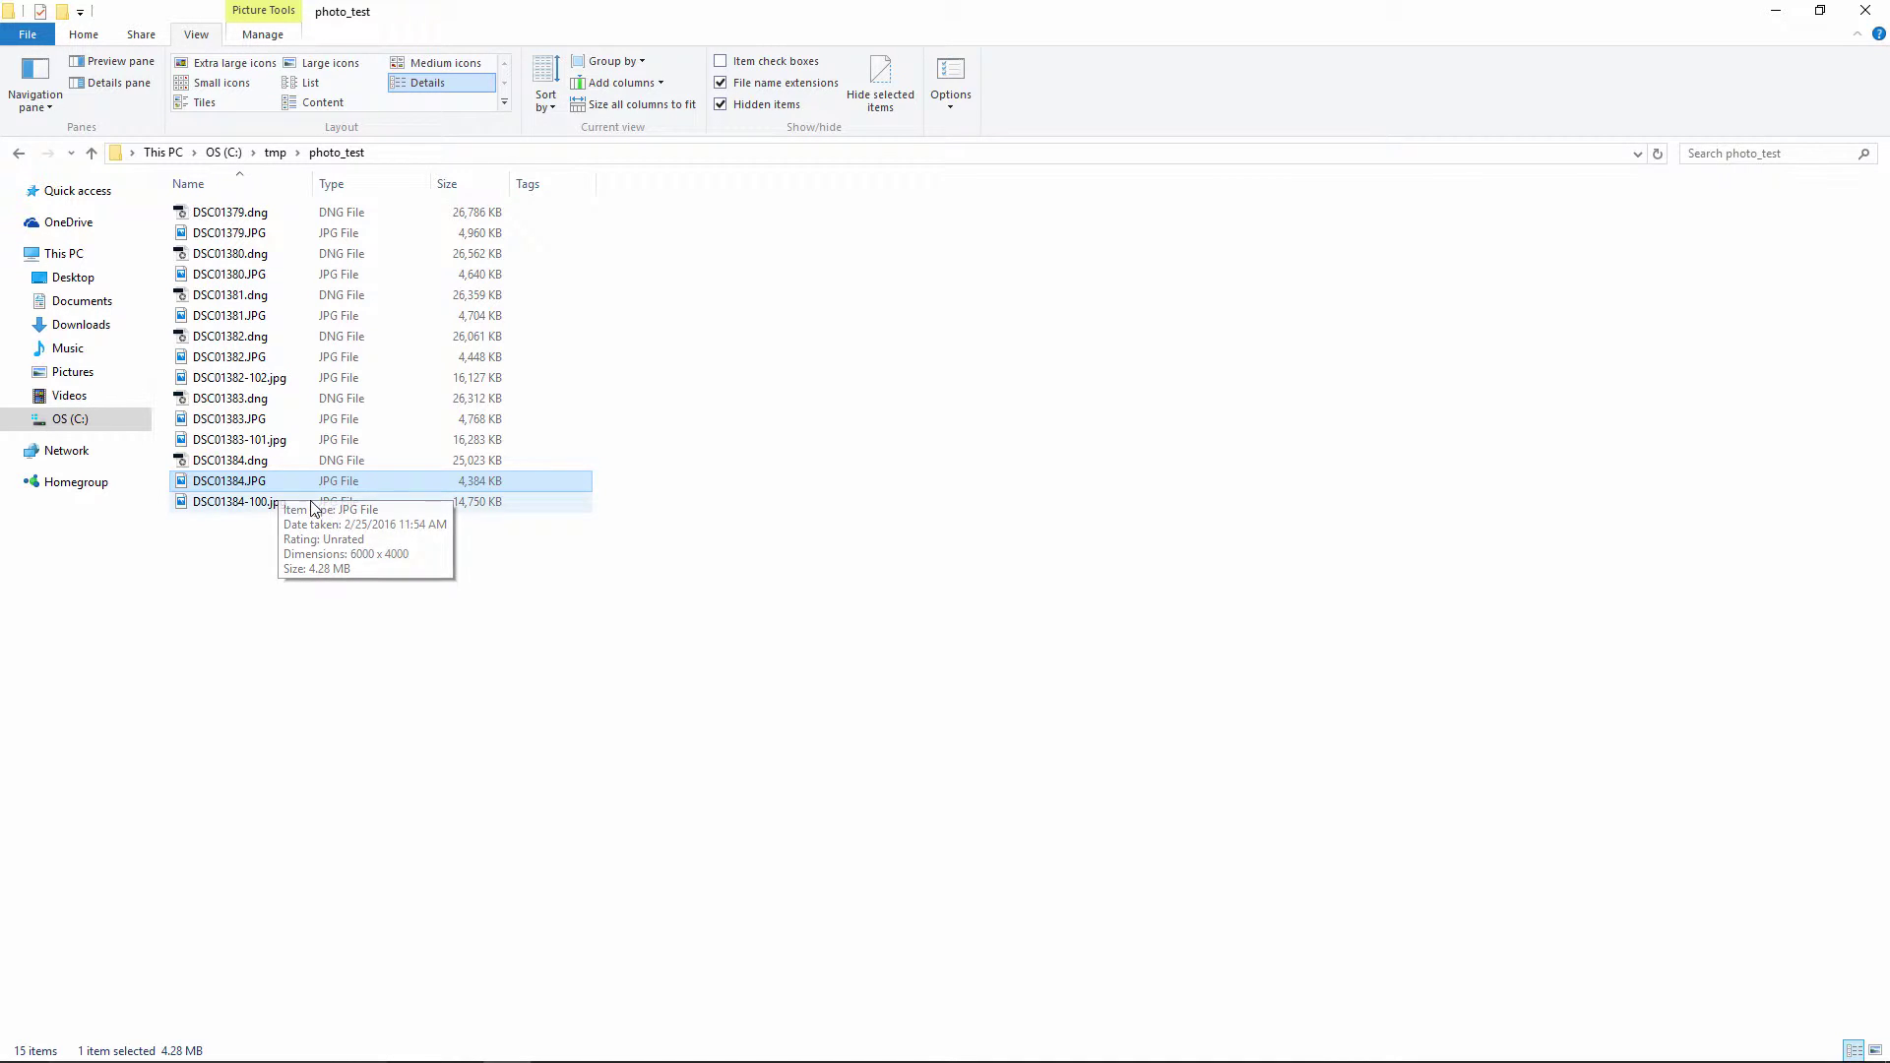
left_click(251, 507)
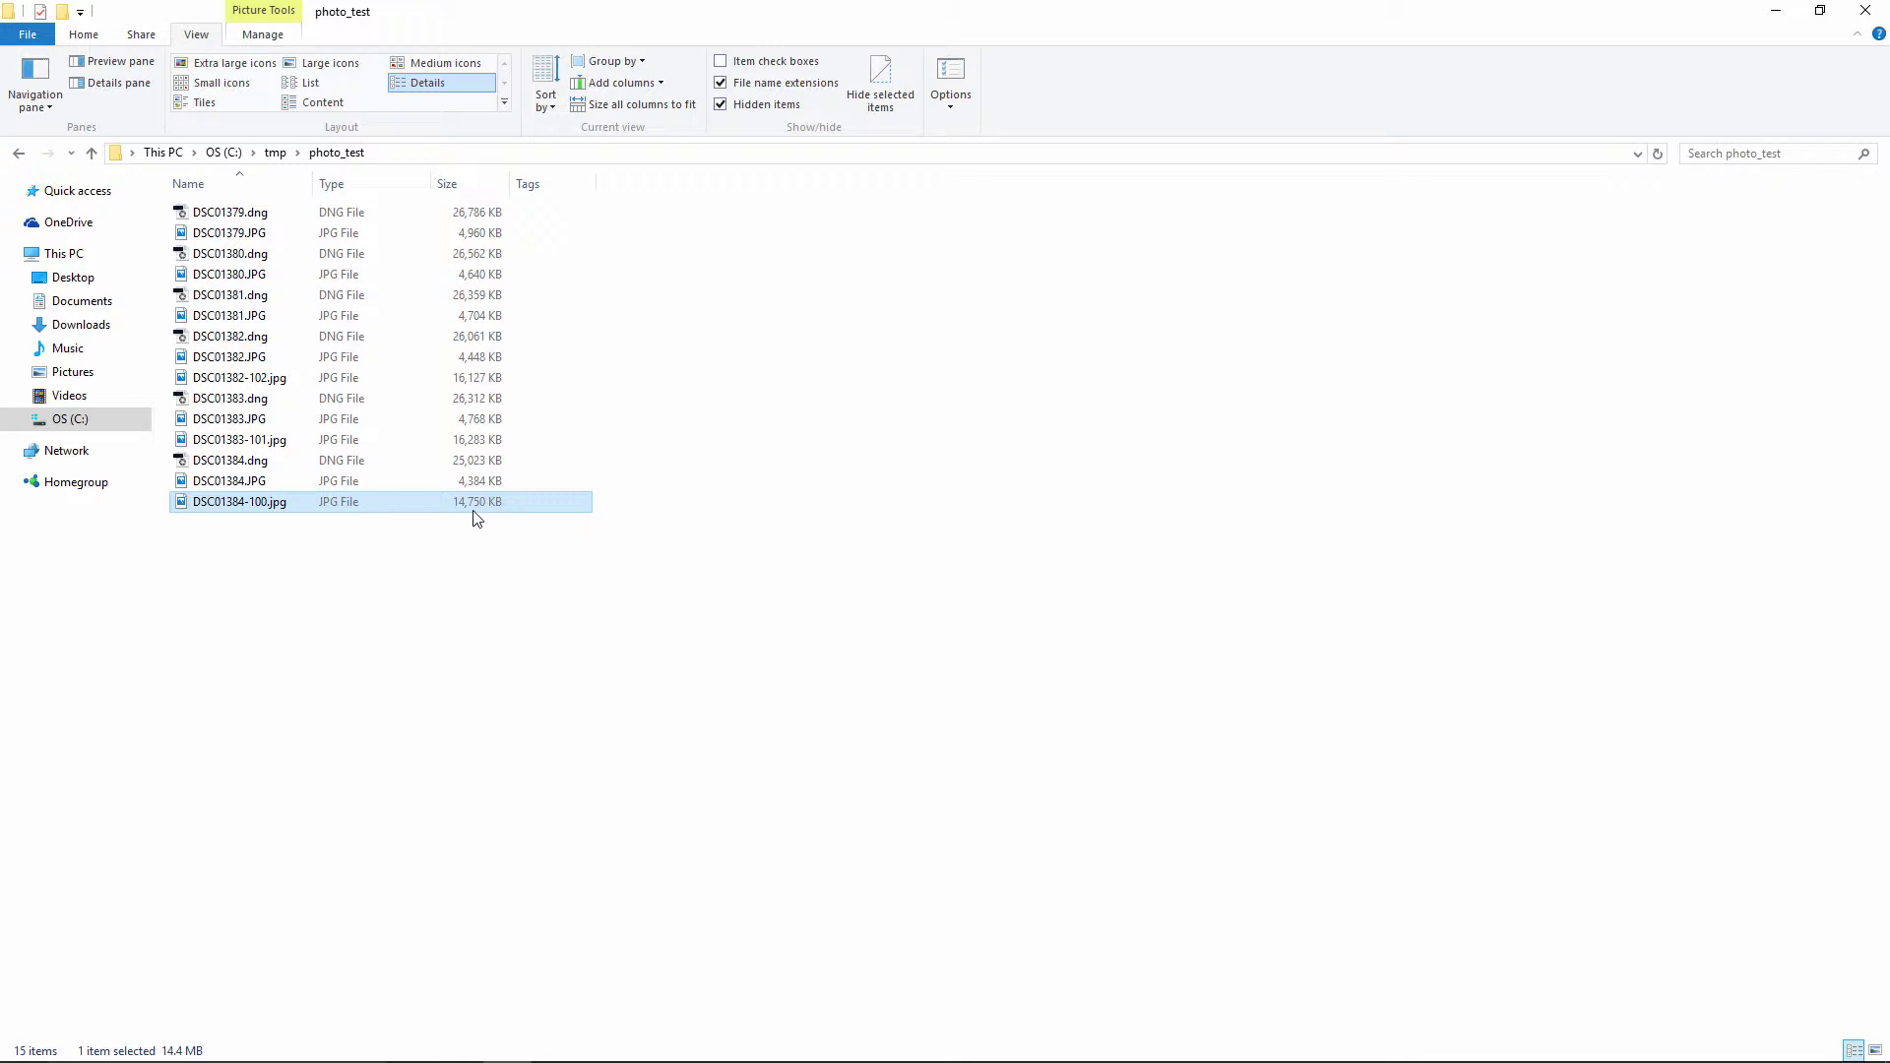
left_click(277, 488)
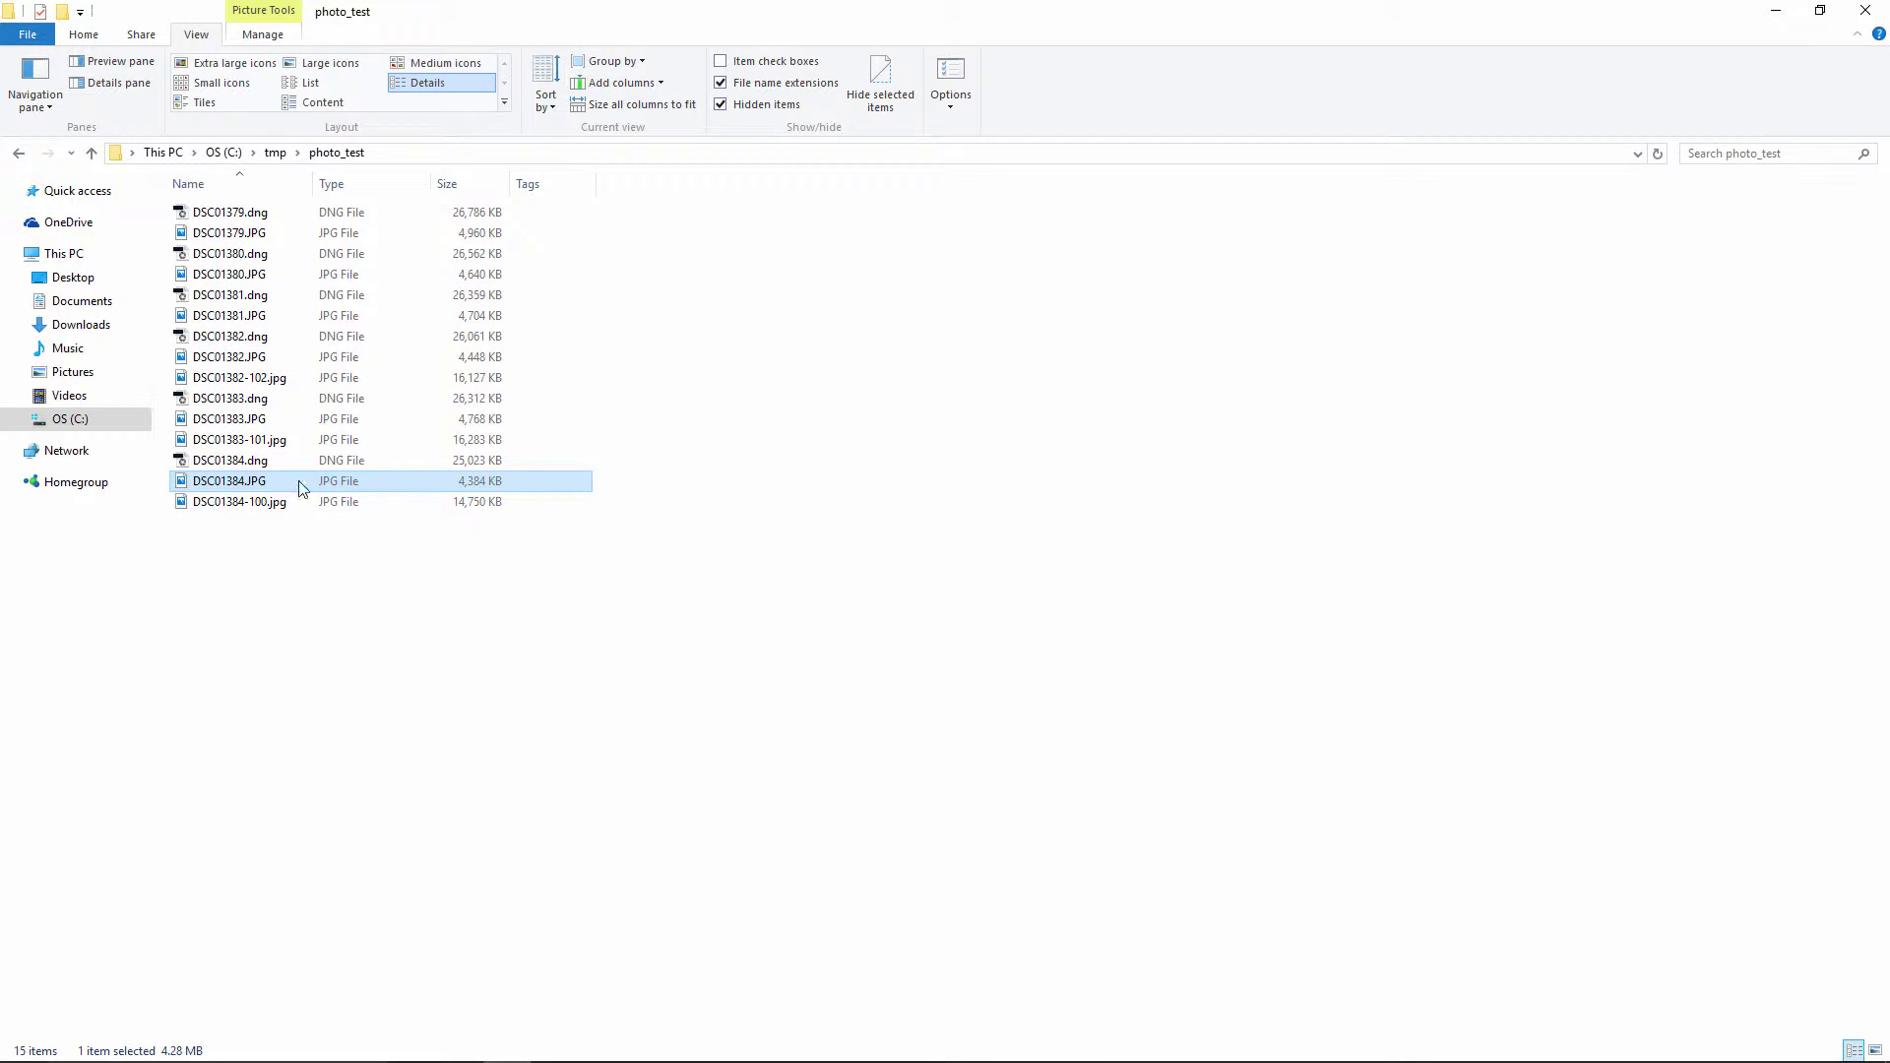
mouse_move(285, 488)
left_click(481, 464)
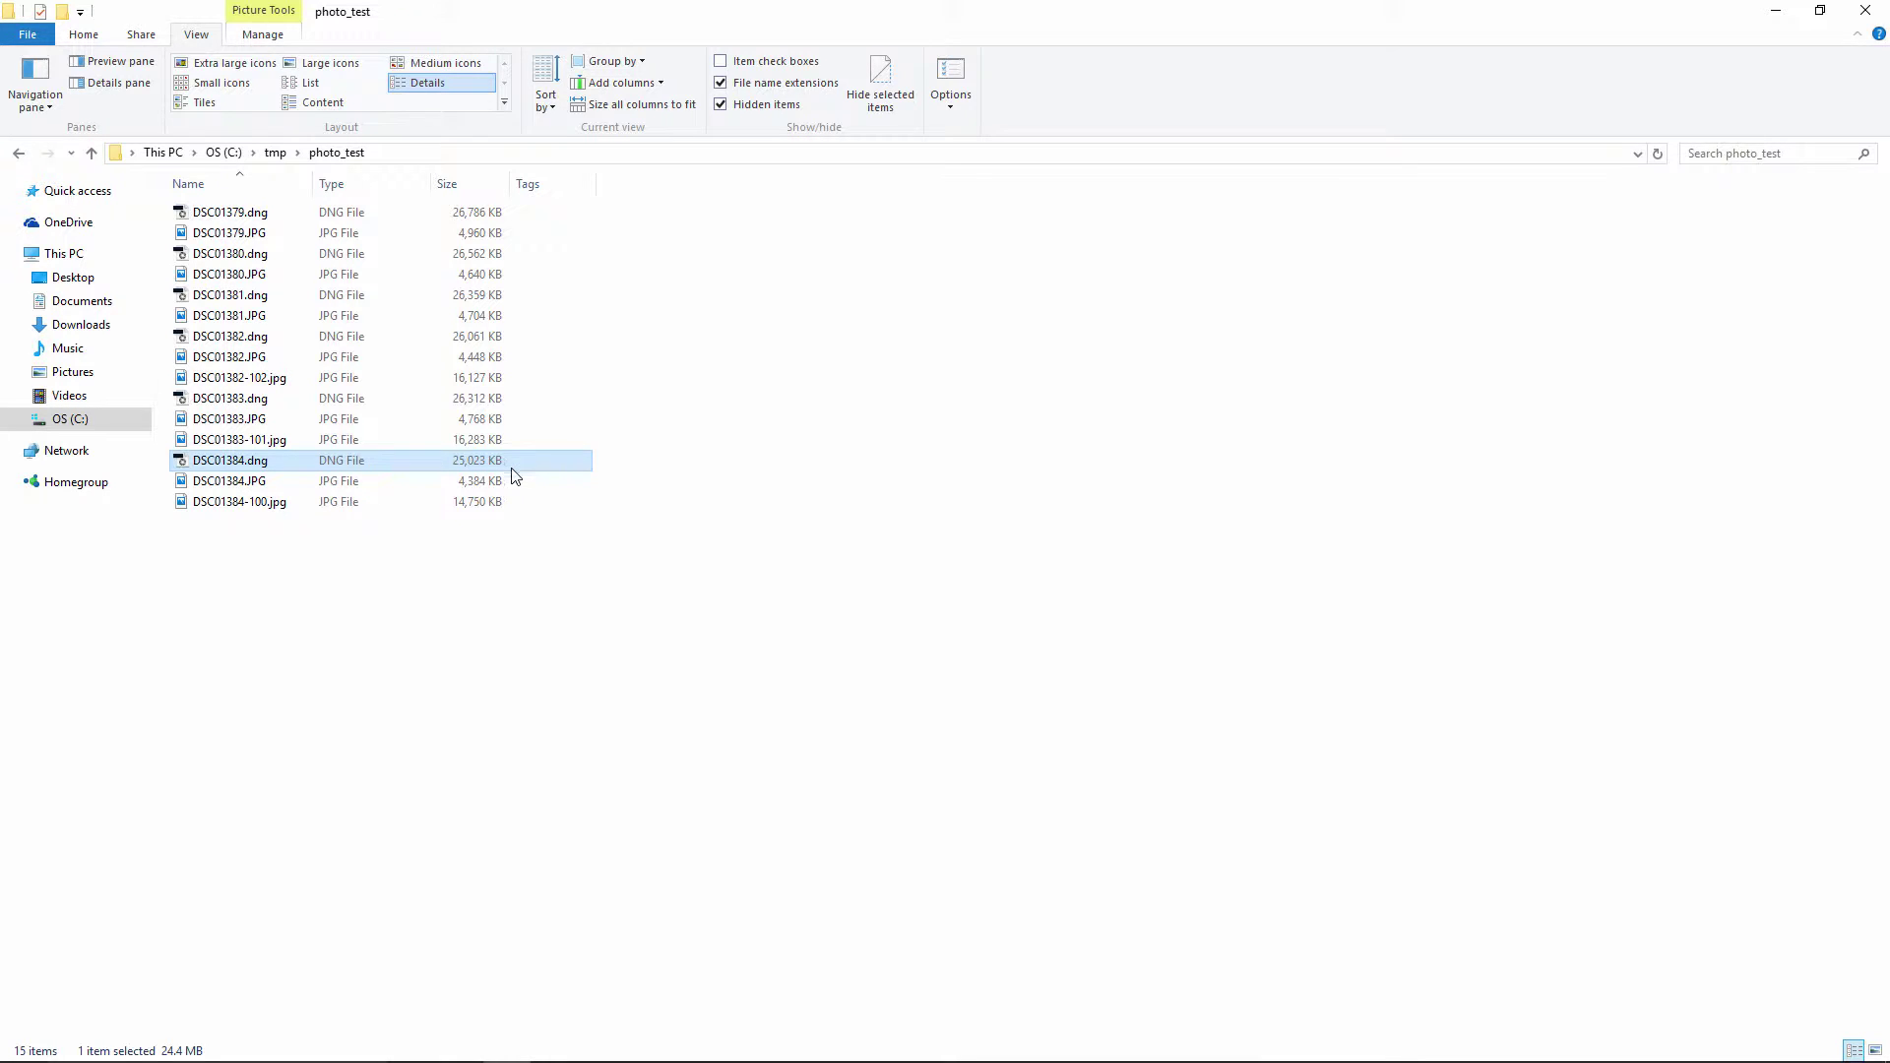
left_click(490, 508)
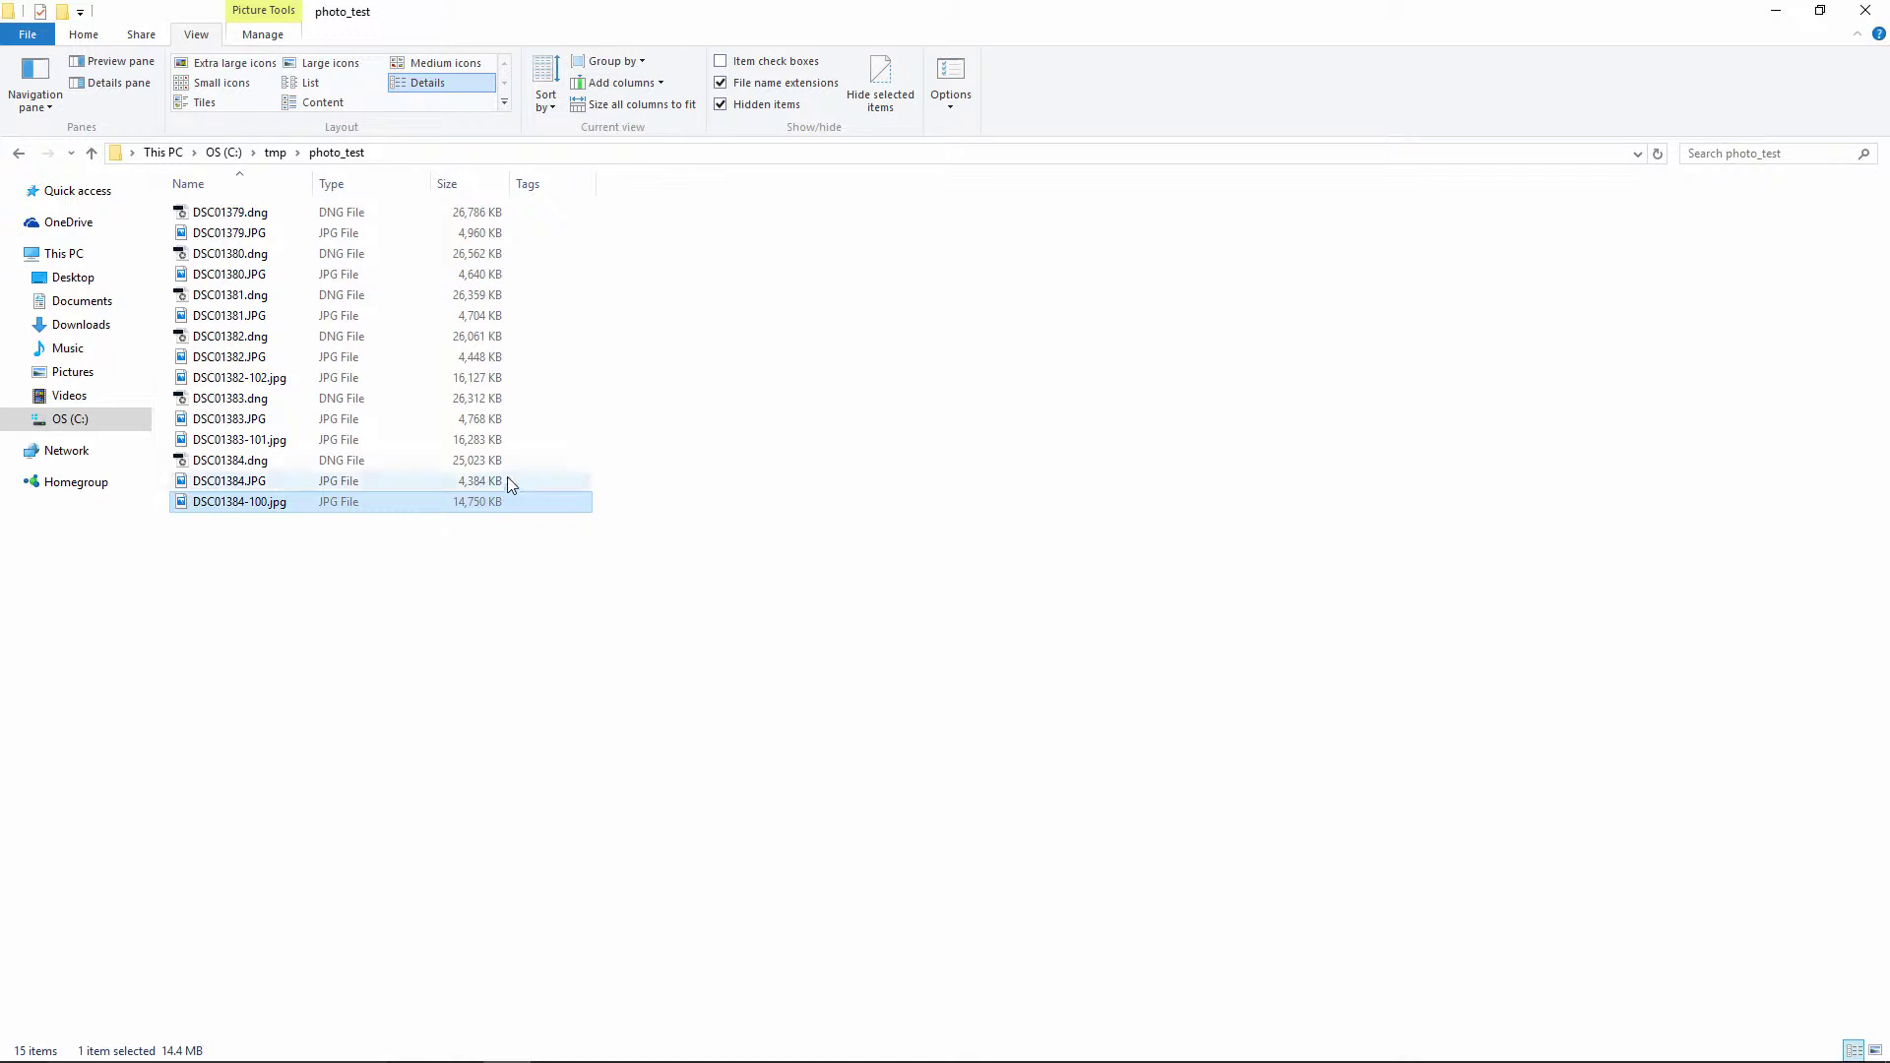
left_click(495, 468)
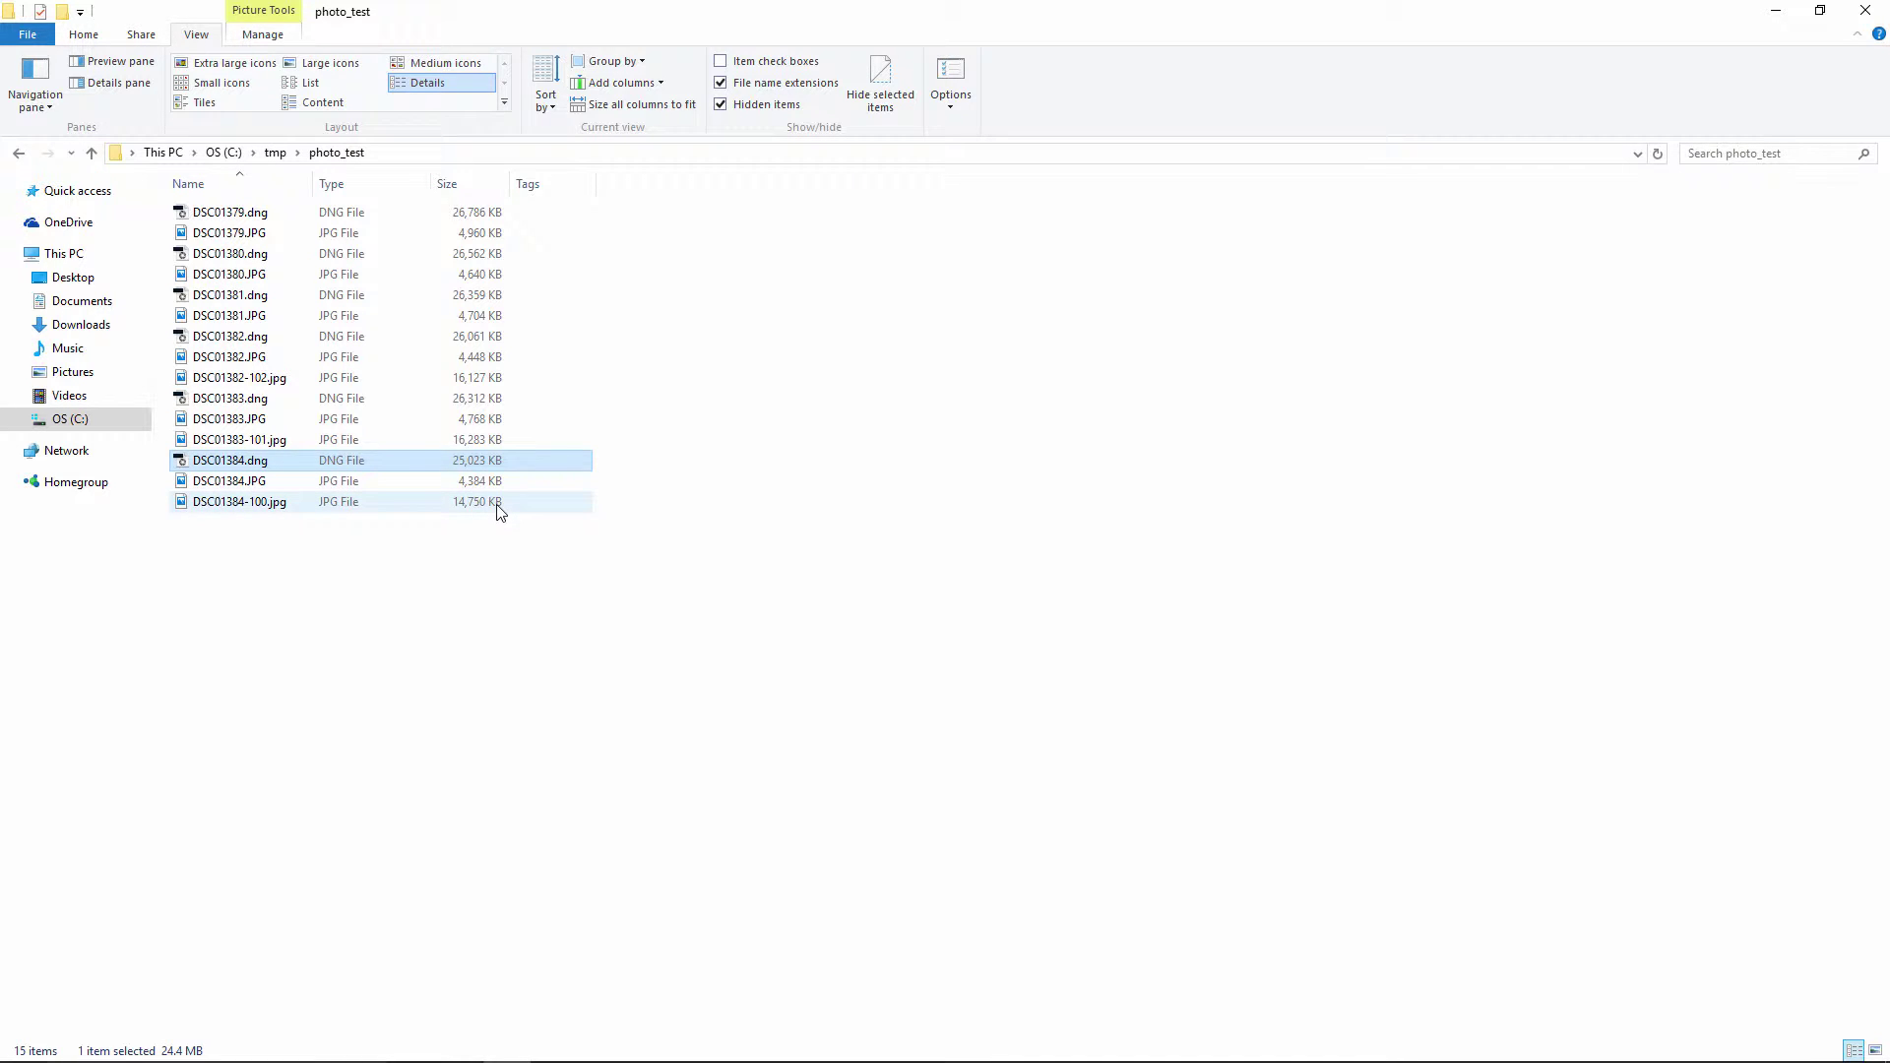
left_click(498, 507)
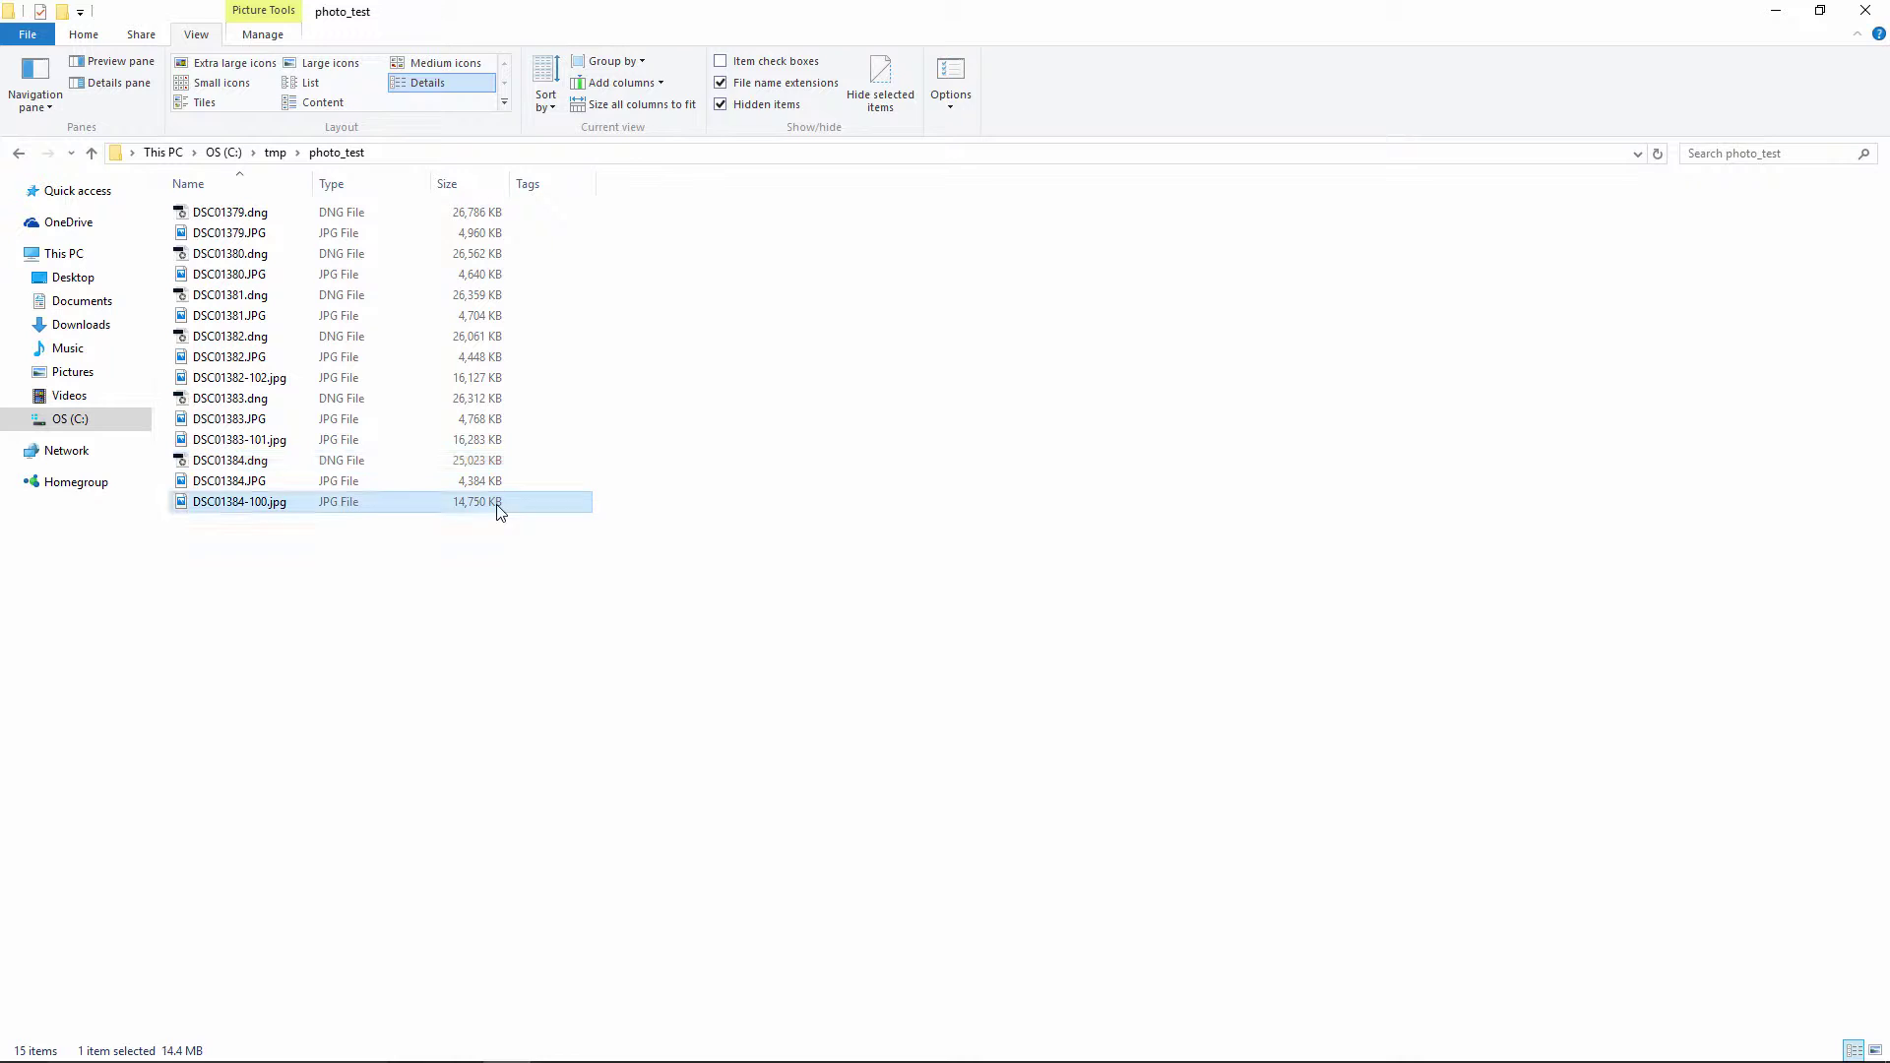
double_click(306, 504)
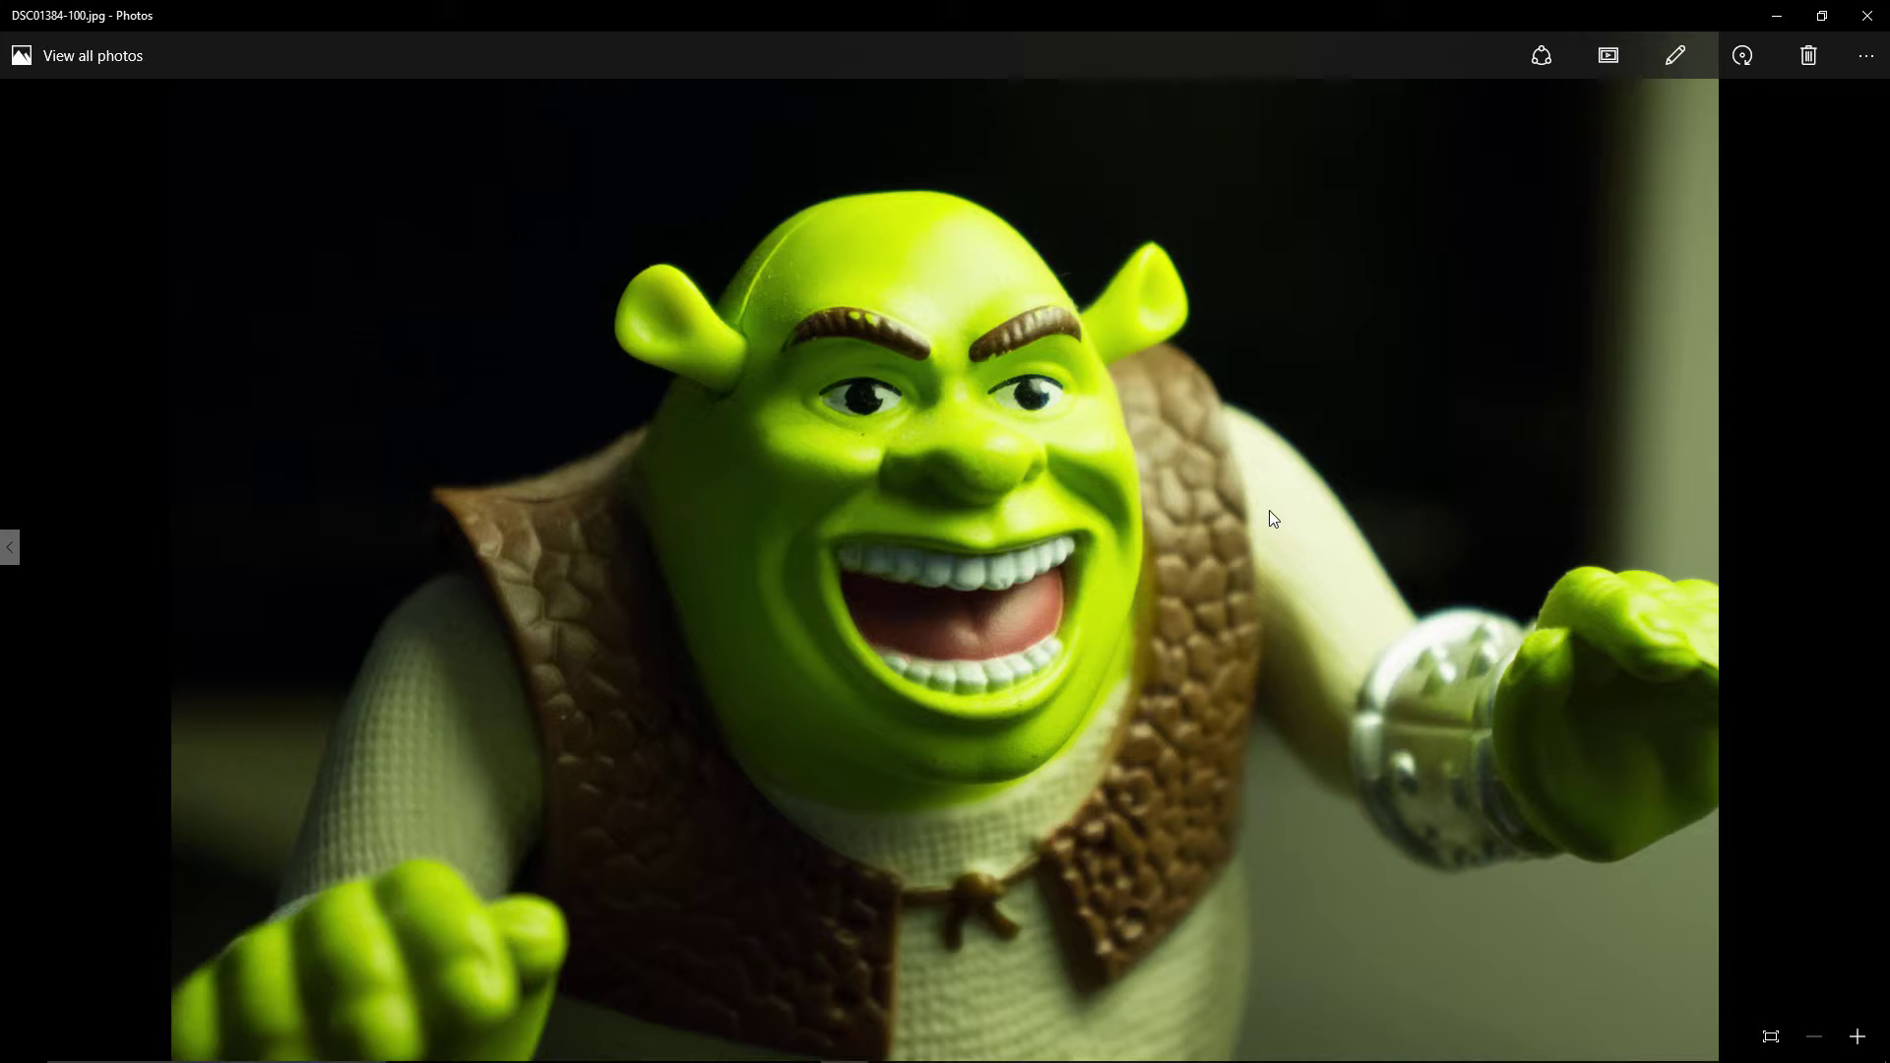
left_click(1867, 15)
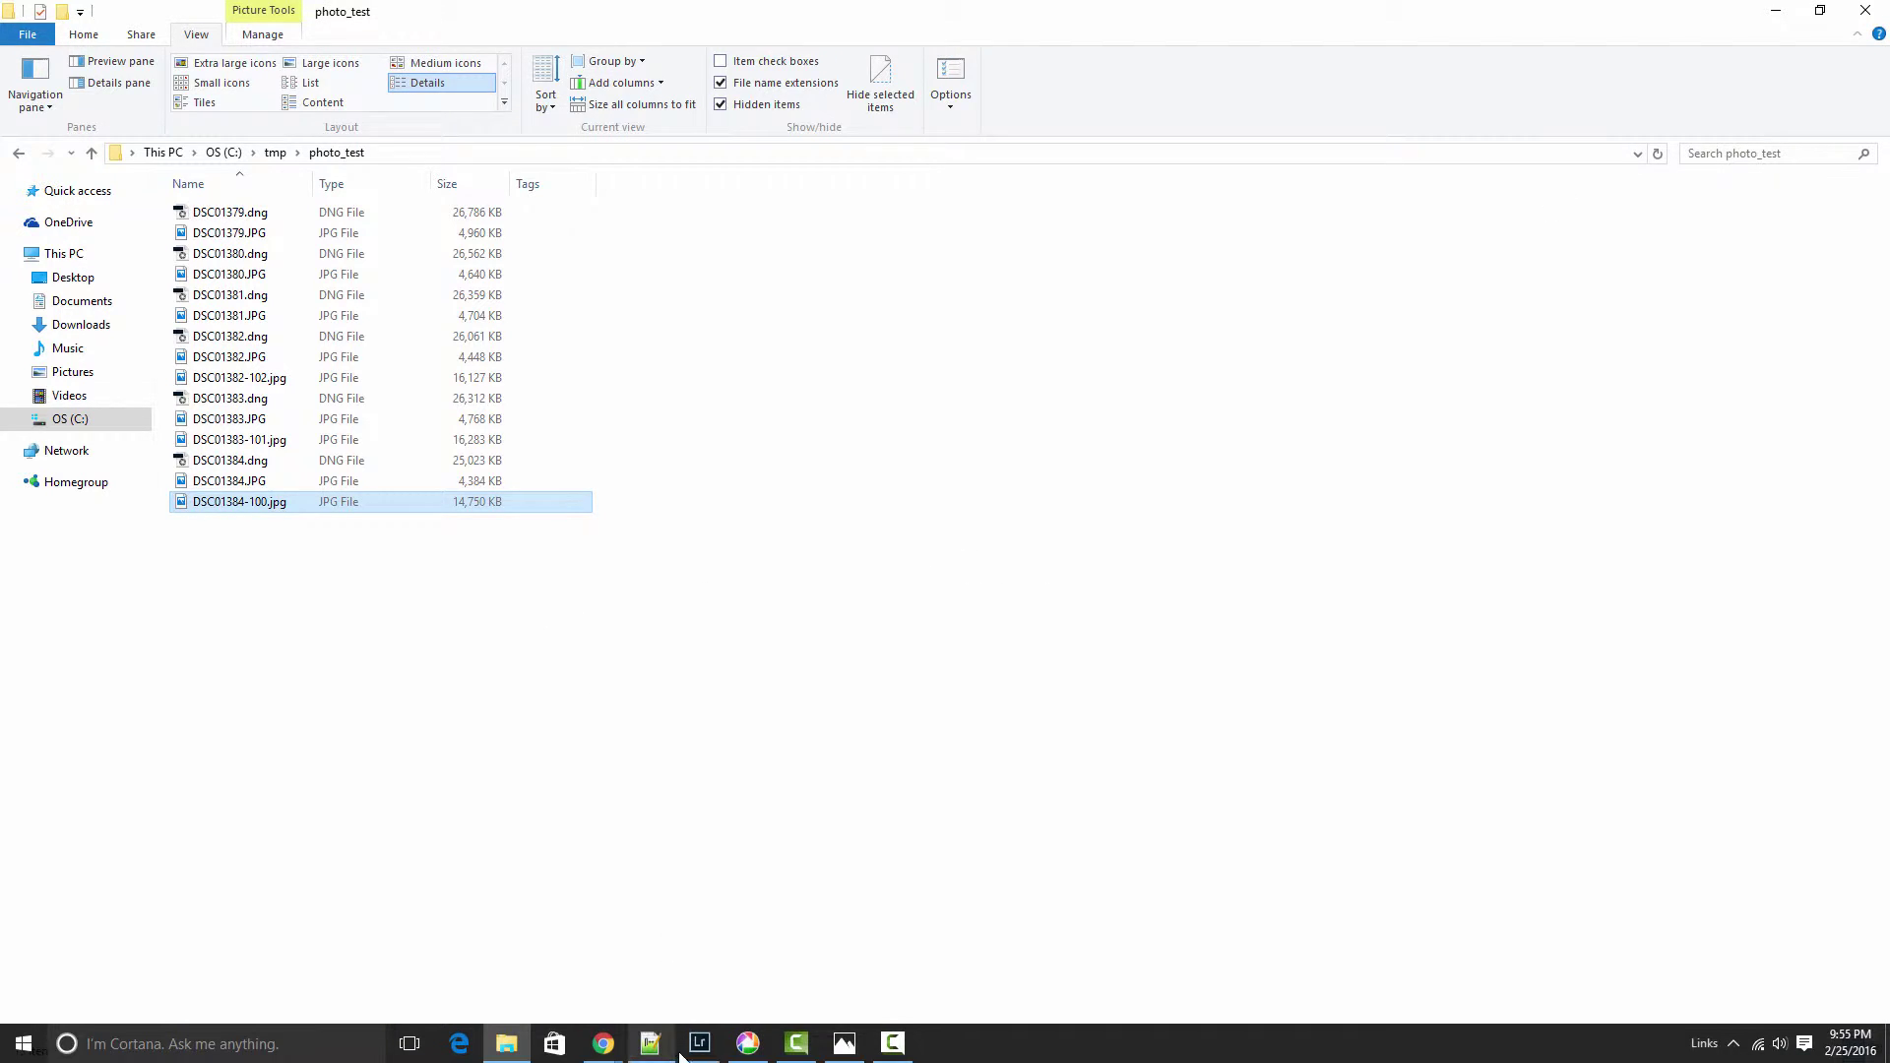
- Switch back to Lightroom's Library showing the twelve 2016-02-25 photos
left_click(697, 1045)
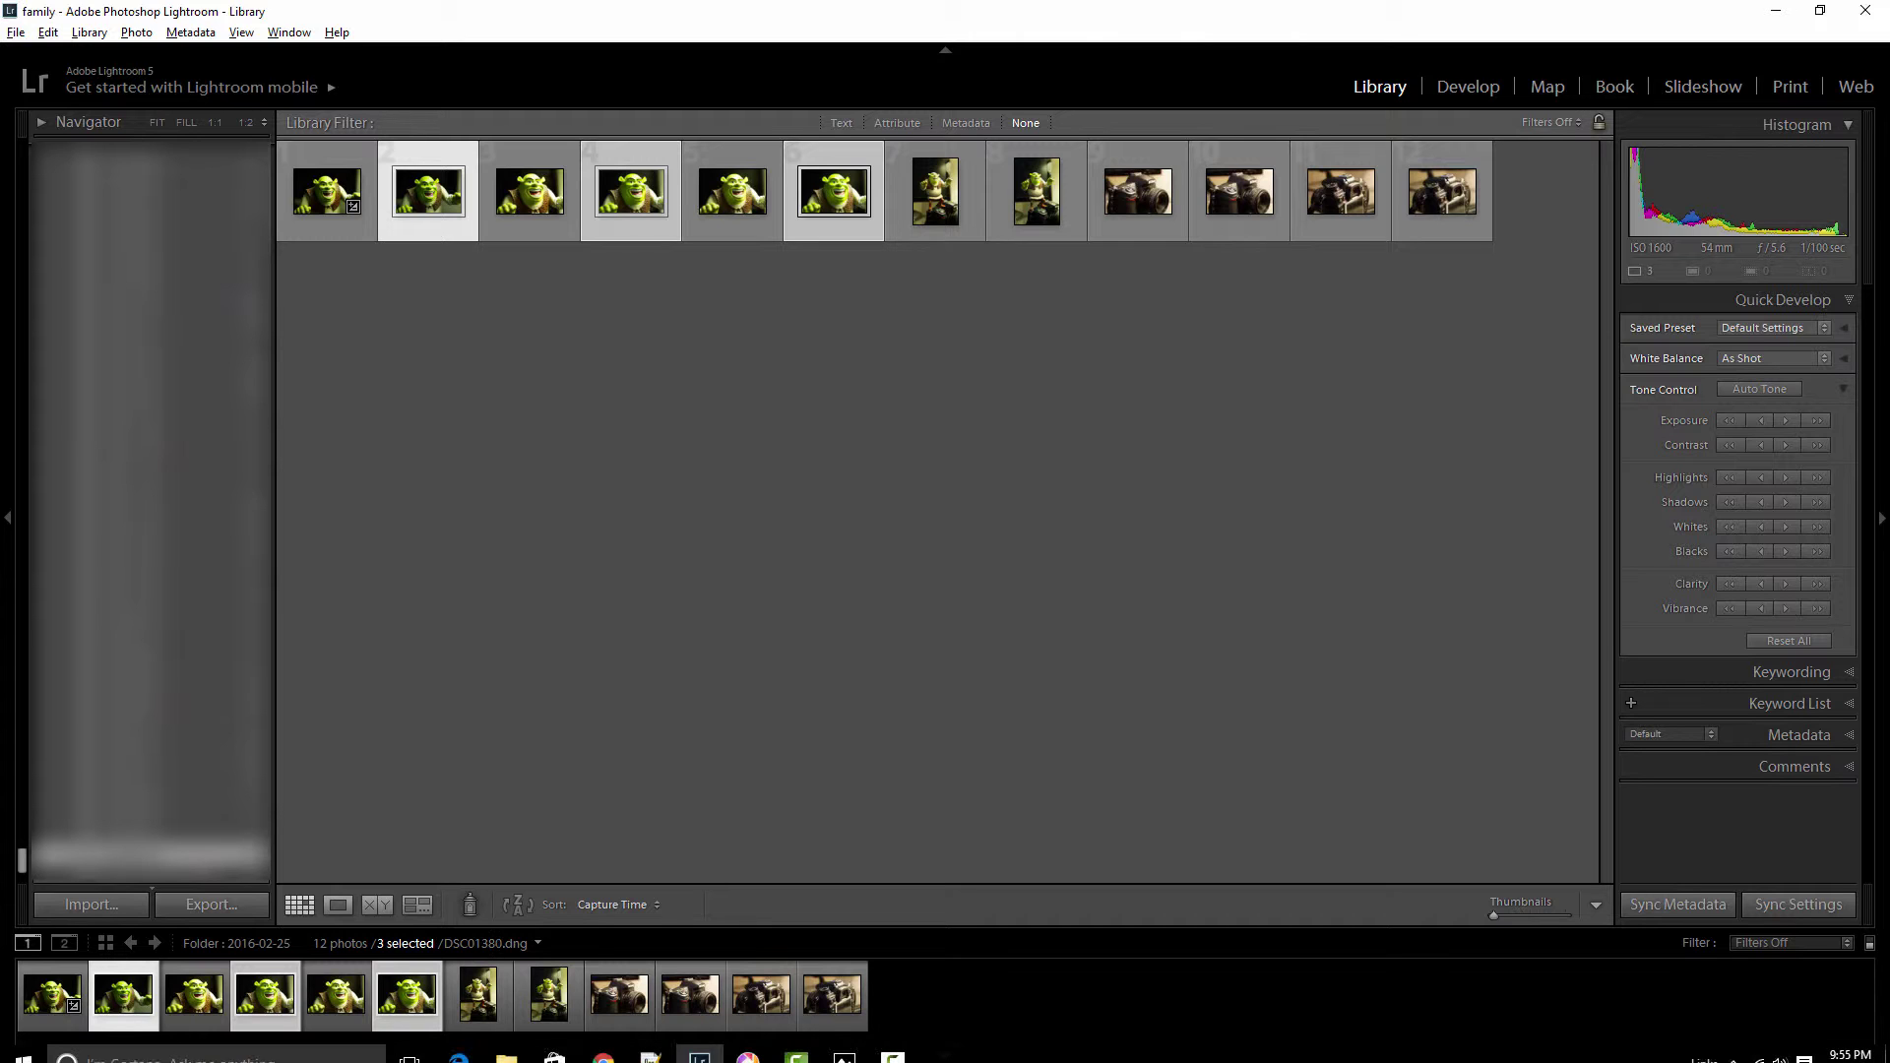
- Switch to Picasa 3 to view the 2016-02-25 folder's Shrek photos
left_click(747, 1044)
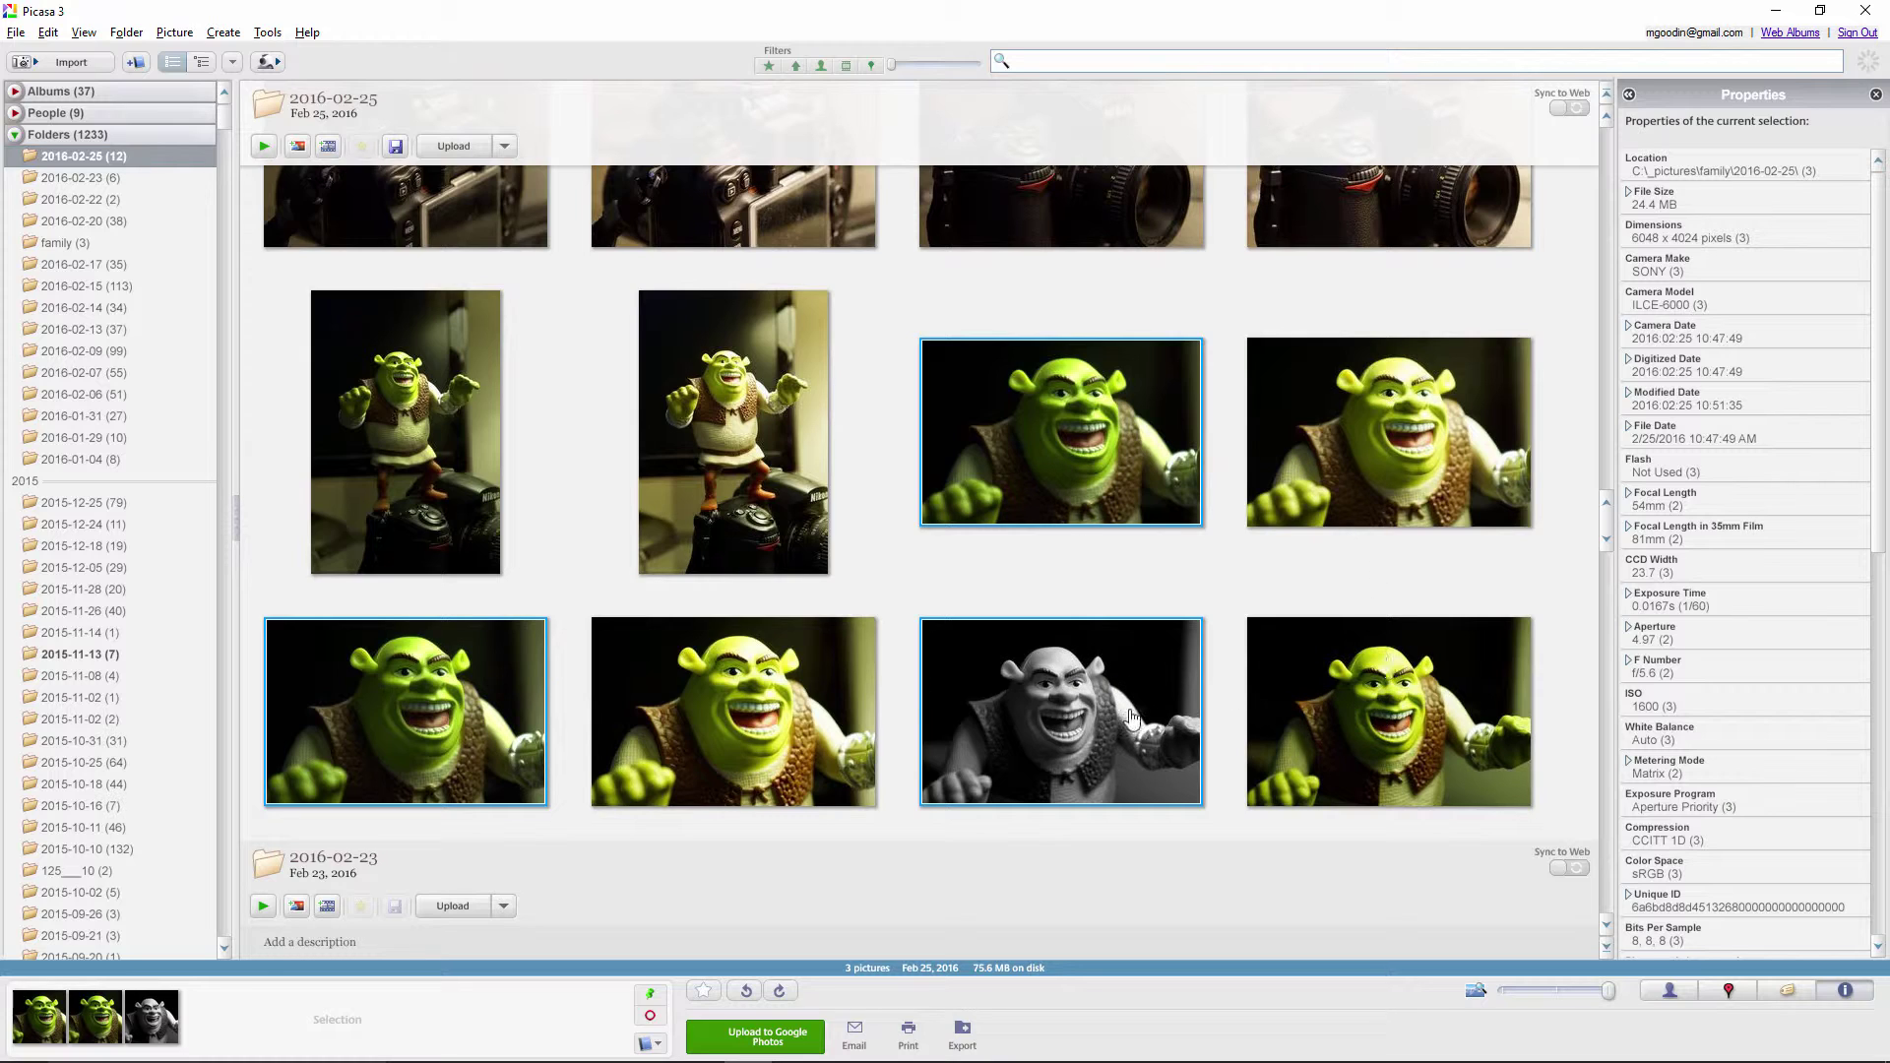
- Open DSC01384, undo its B&W effect, reapply and undo it again, then return to the library
double_click(1059, 719)
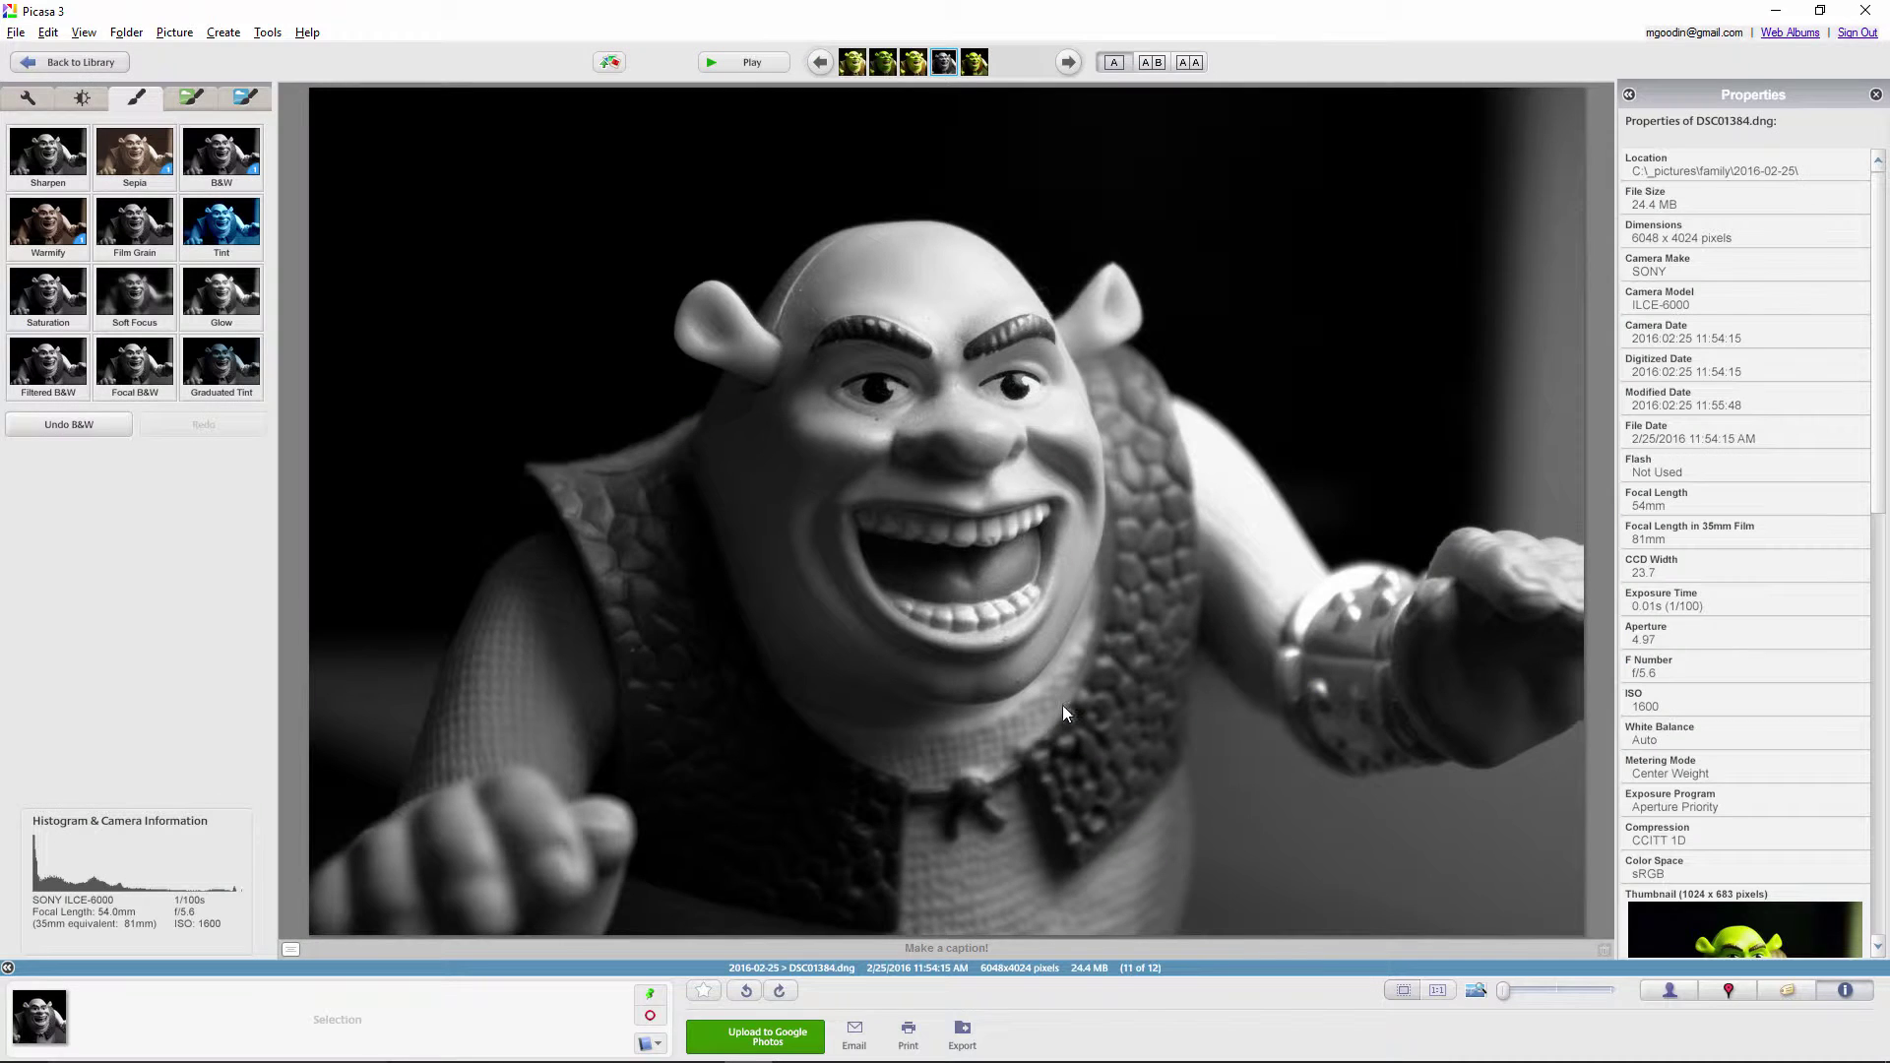
left_click(66, 428)
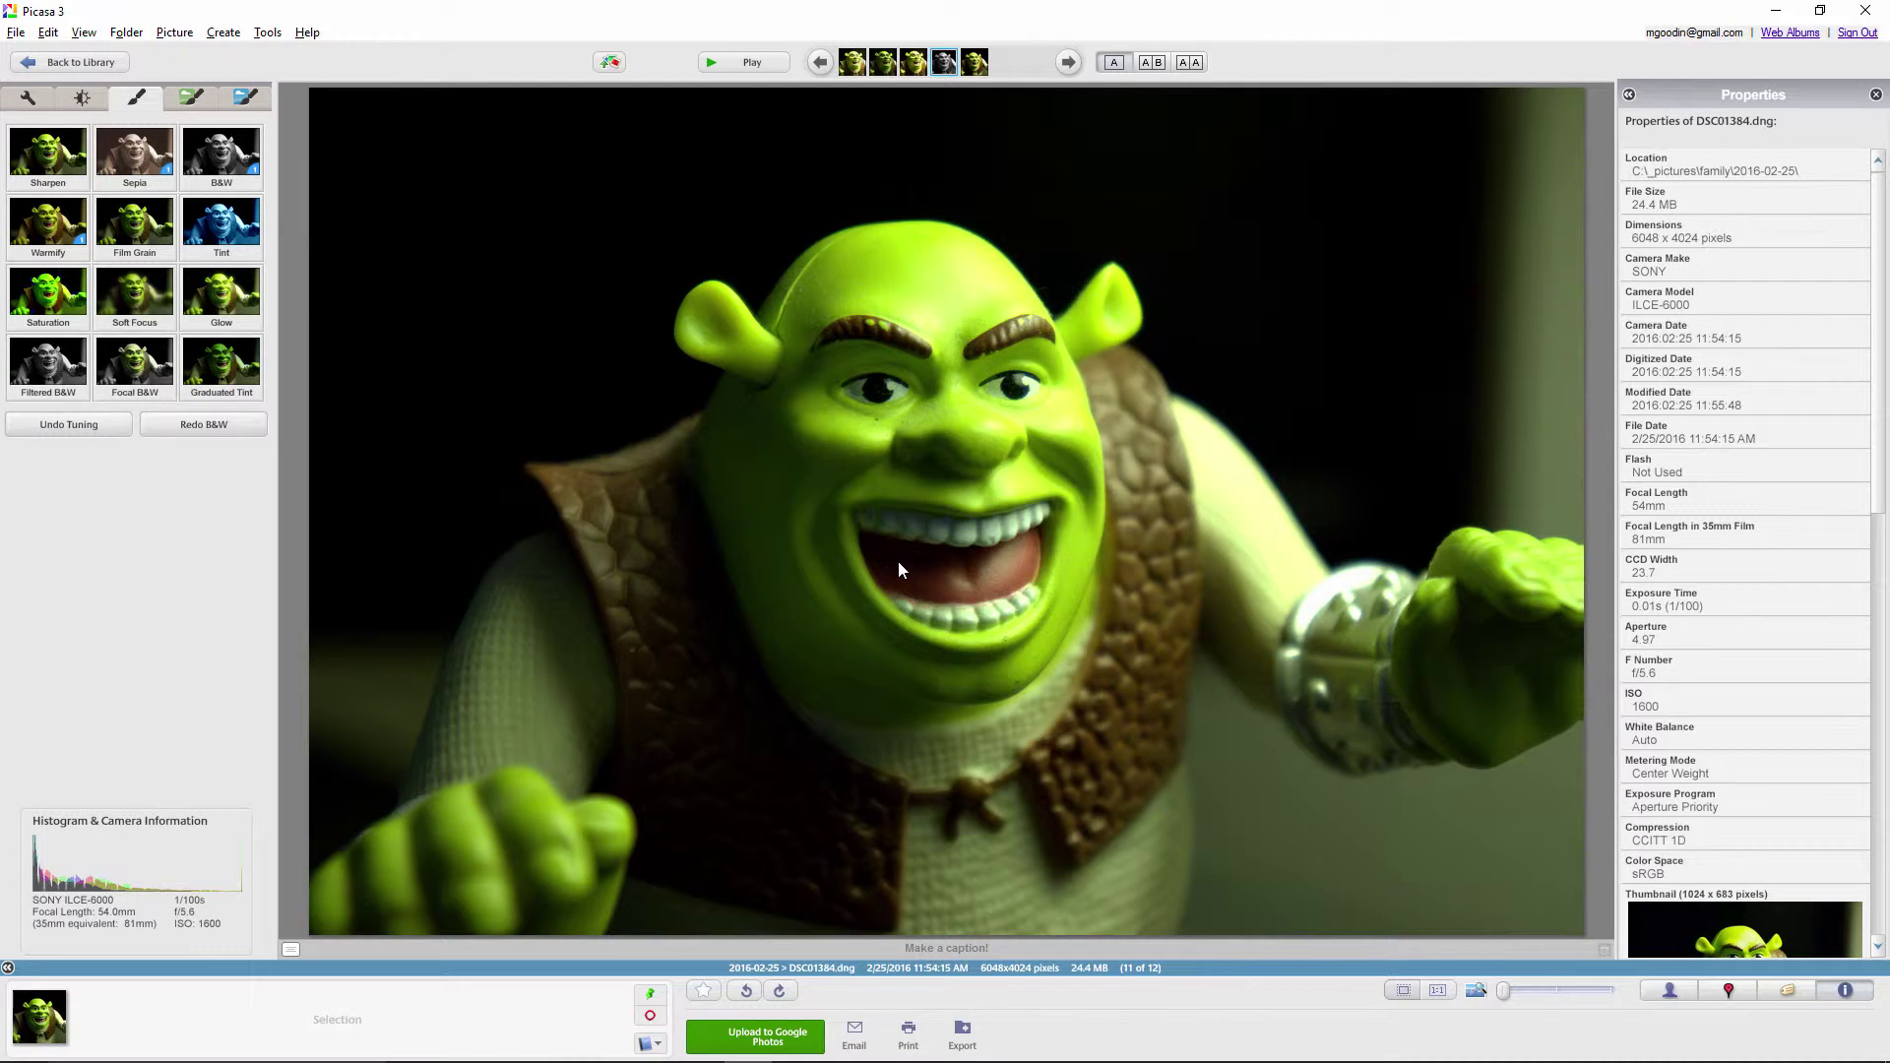
left_click(215, 169)
left_click(86, 429)
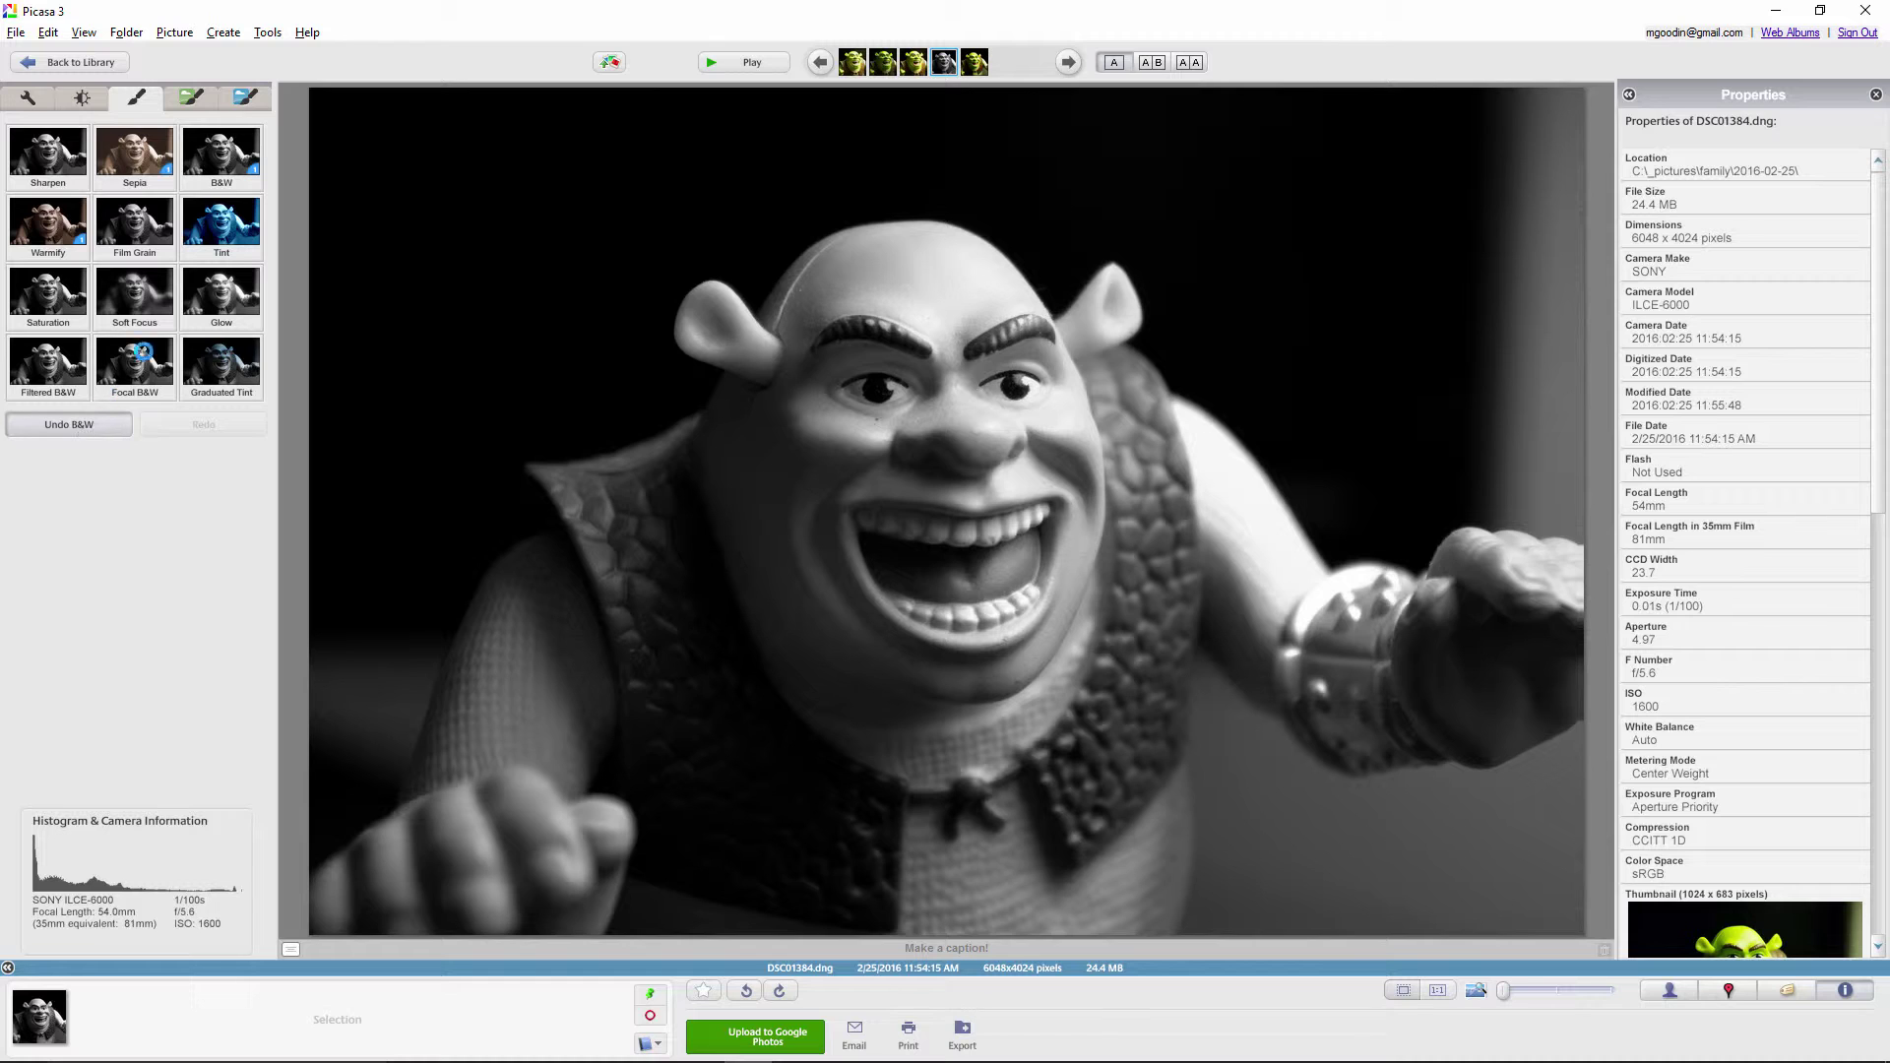
left_click(67, 62)
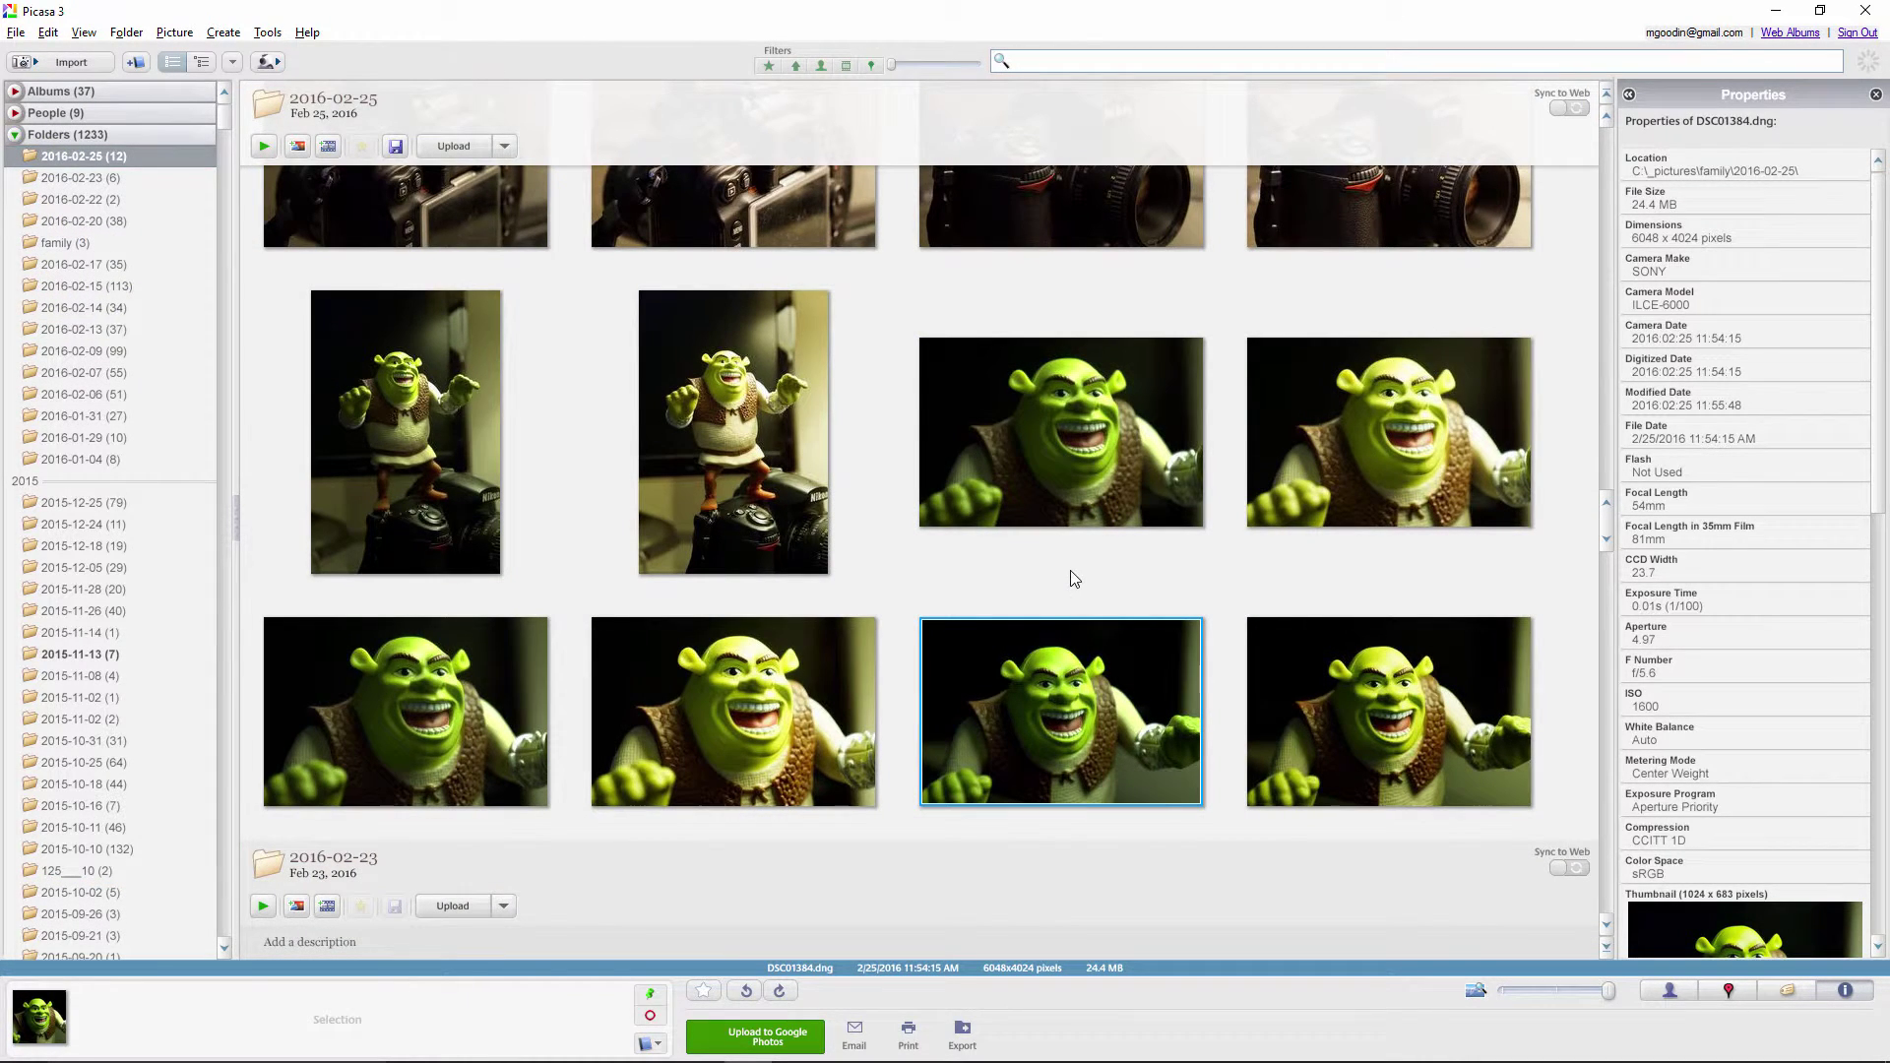
- Select three Shrek close-ups and set Picasa export to original size with Maximum image quality
left_click(481, 748, "ctrl")
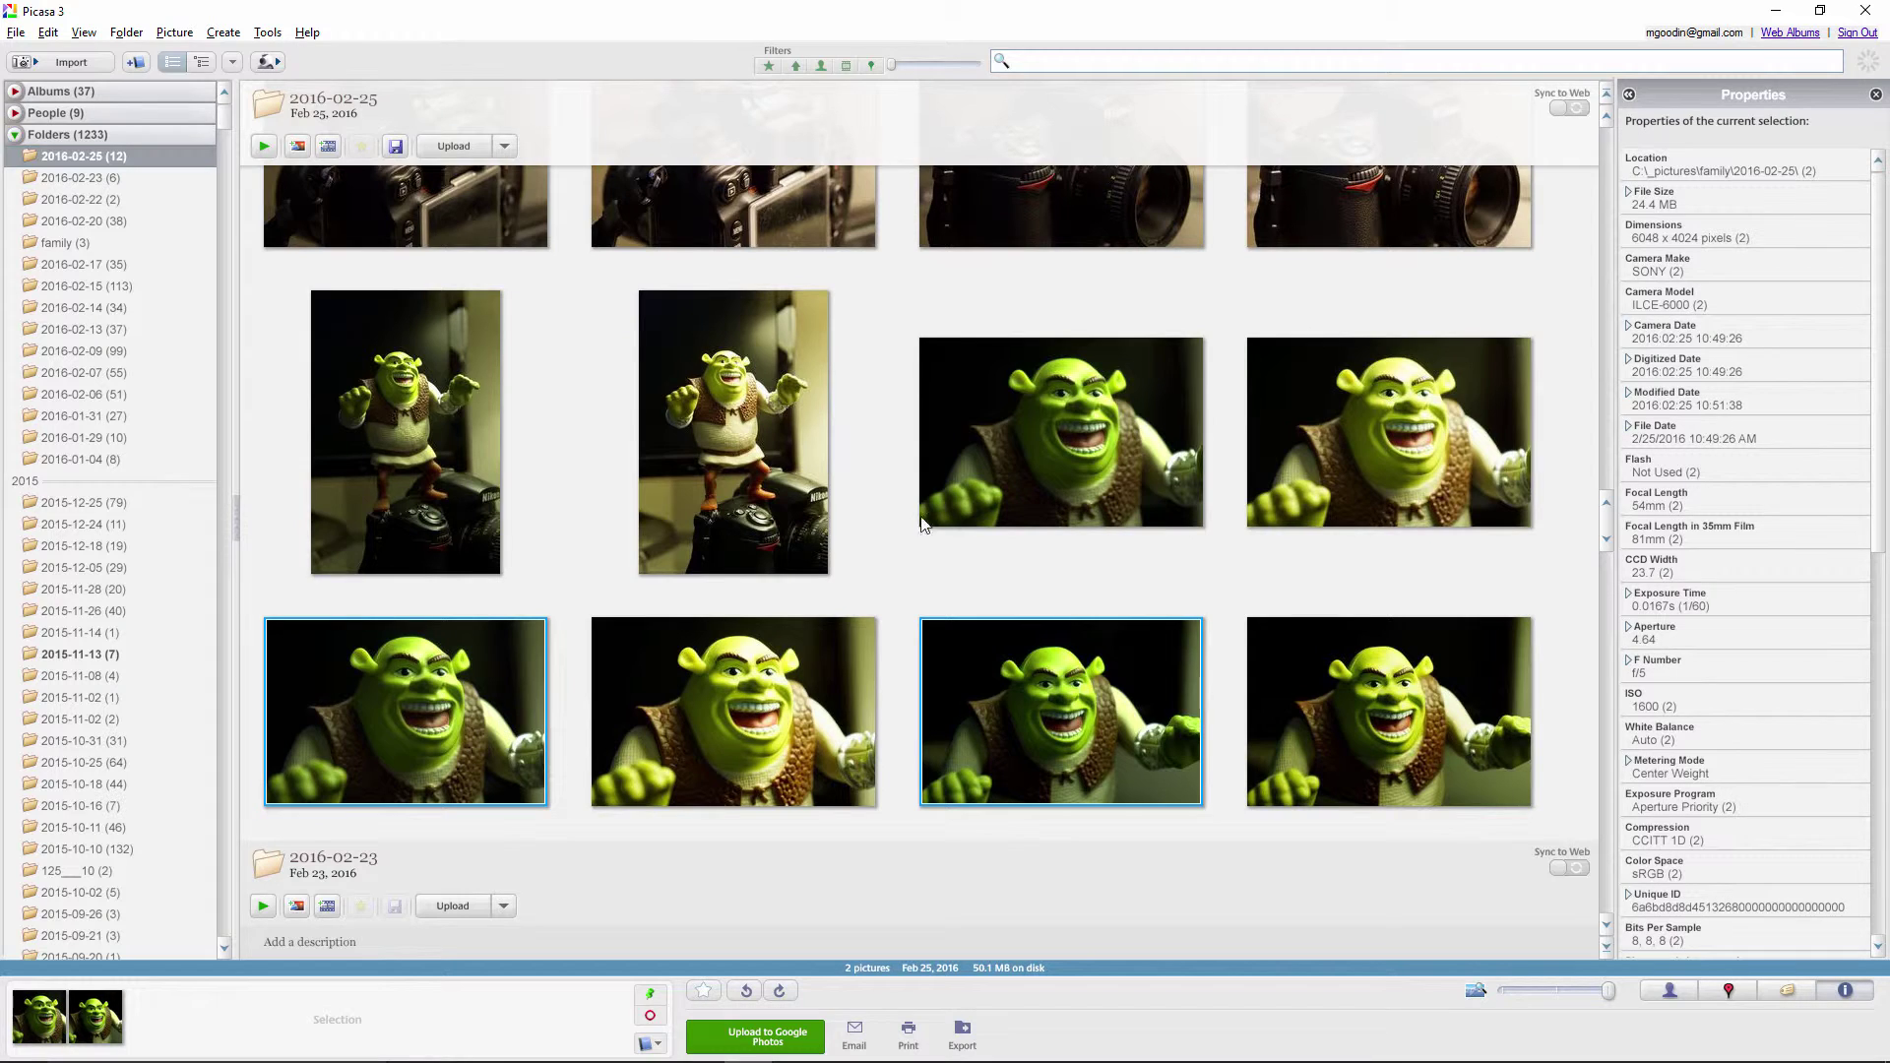
left_click(1019, 458, "ctrl")
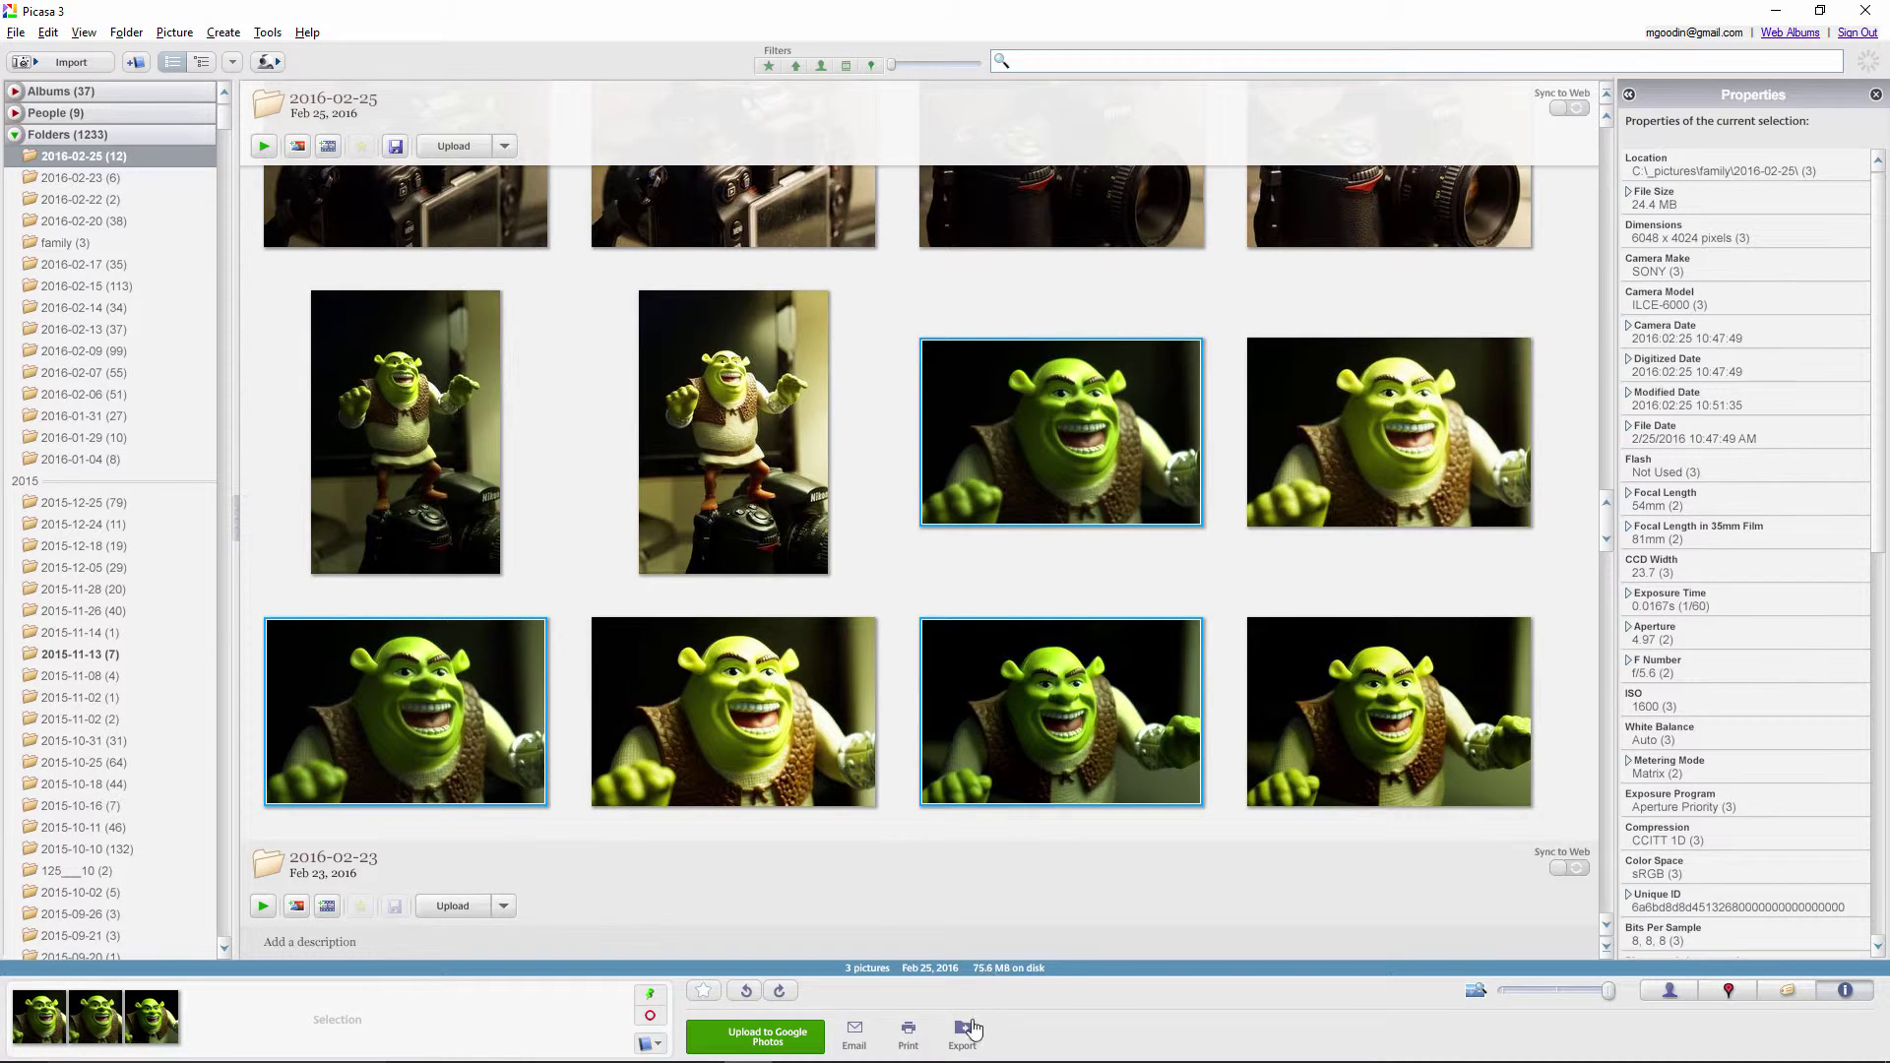
left_click(964, 1031)
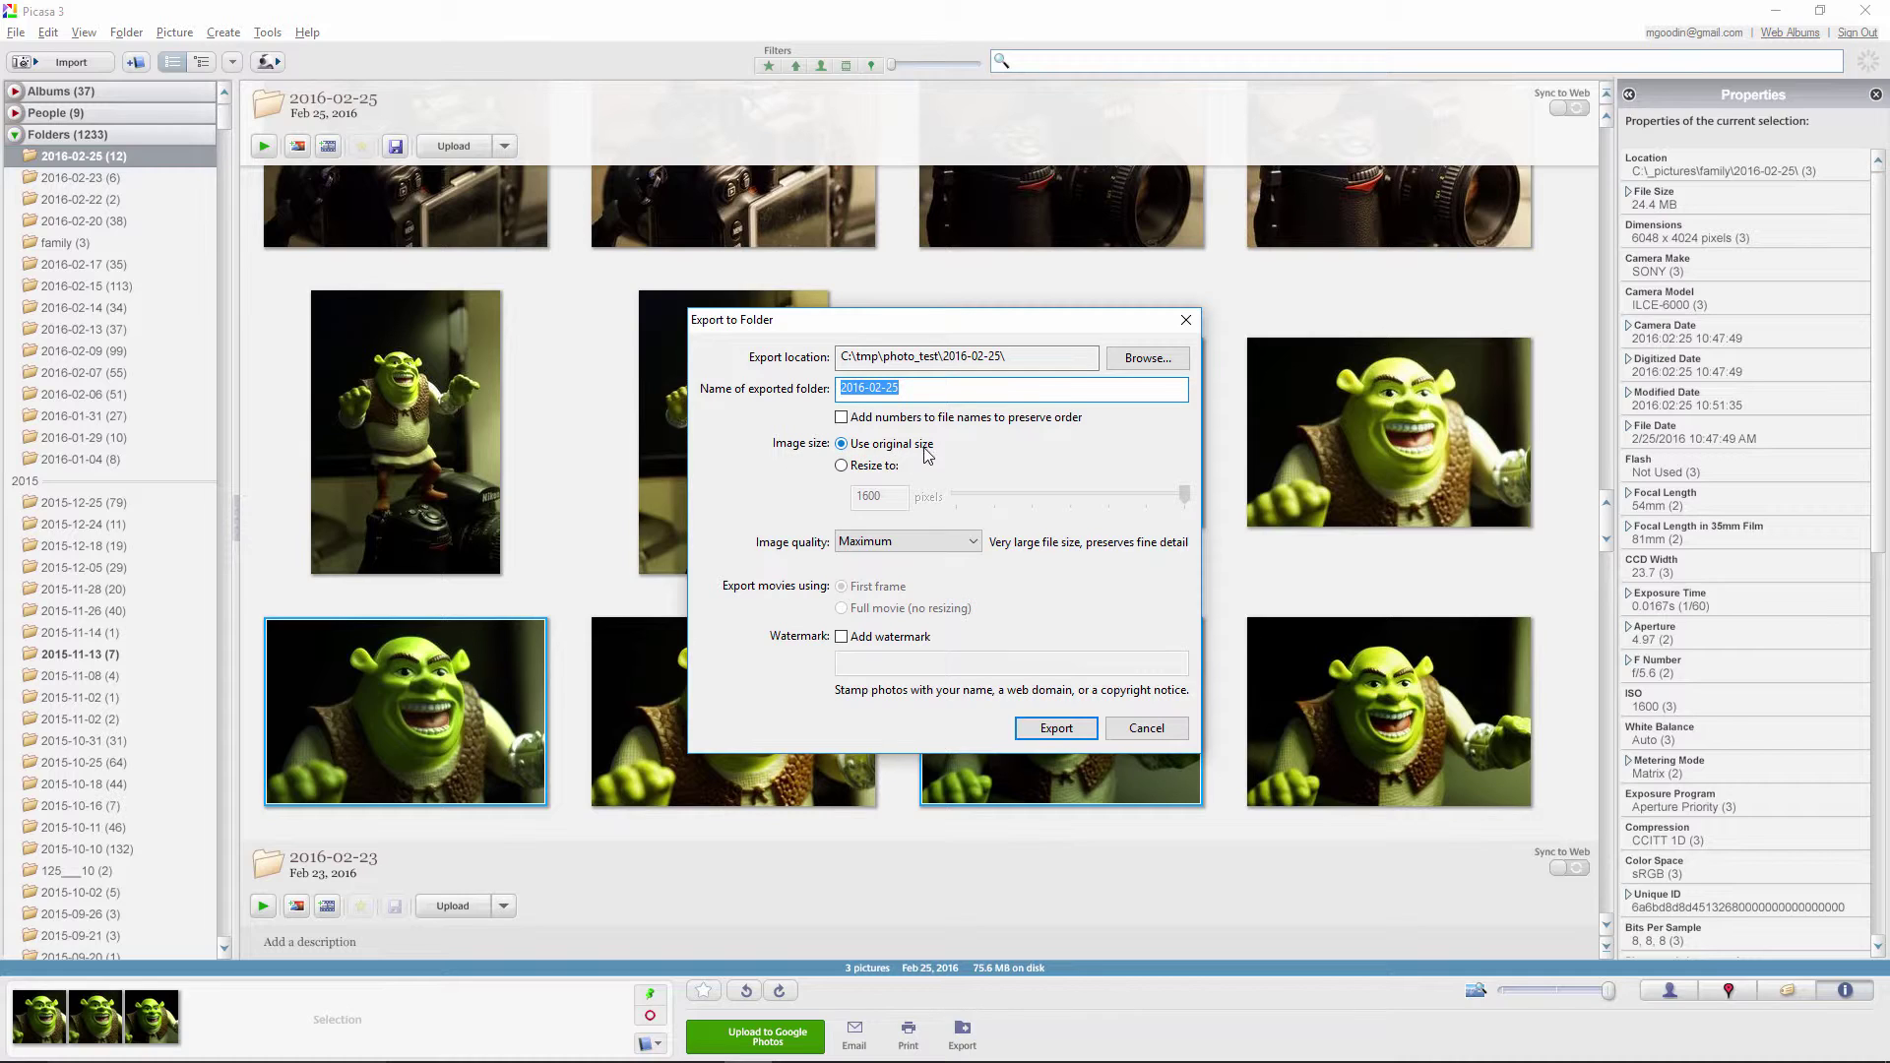
left_click(936, 545)
left_click(901, 588)
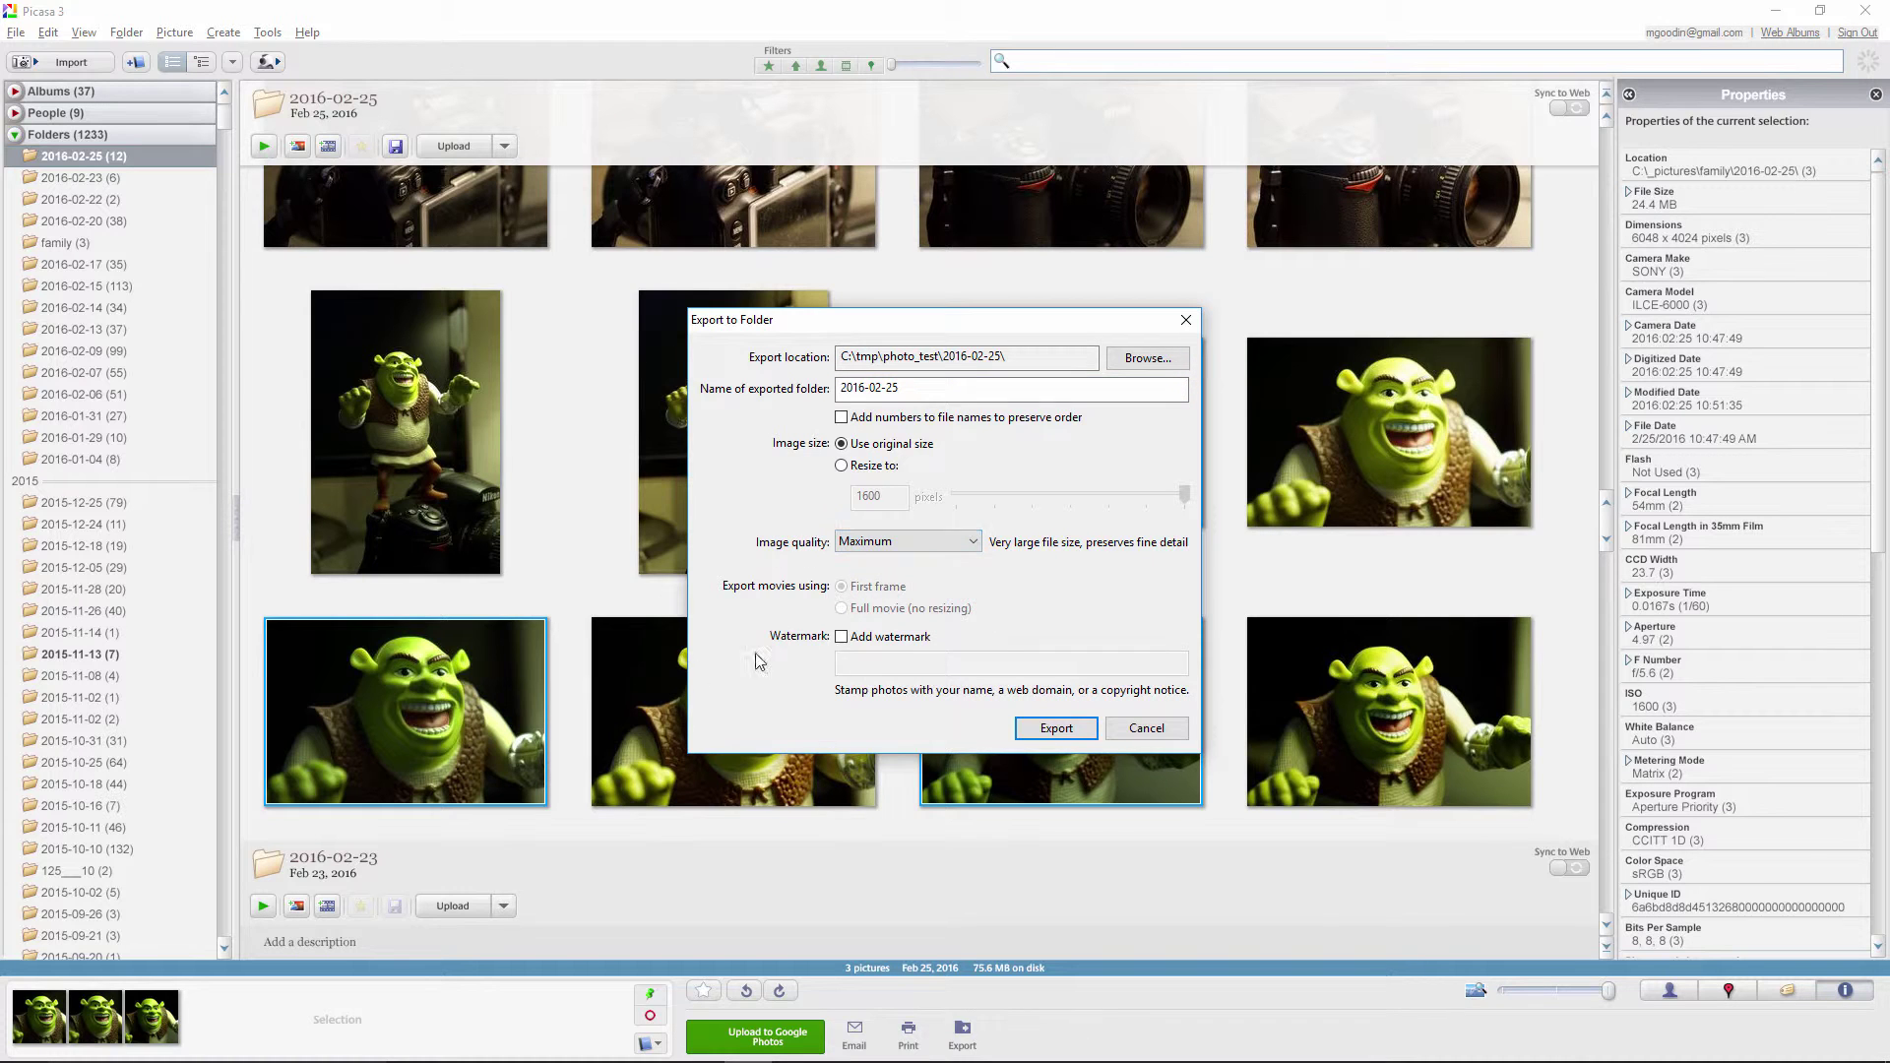
- Export the three photos, then check DSC01384.jpg's size (about 8 MB) in the 2016-02-25 folder
left_click(1051, 729)
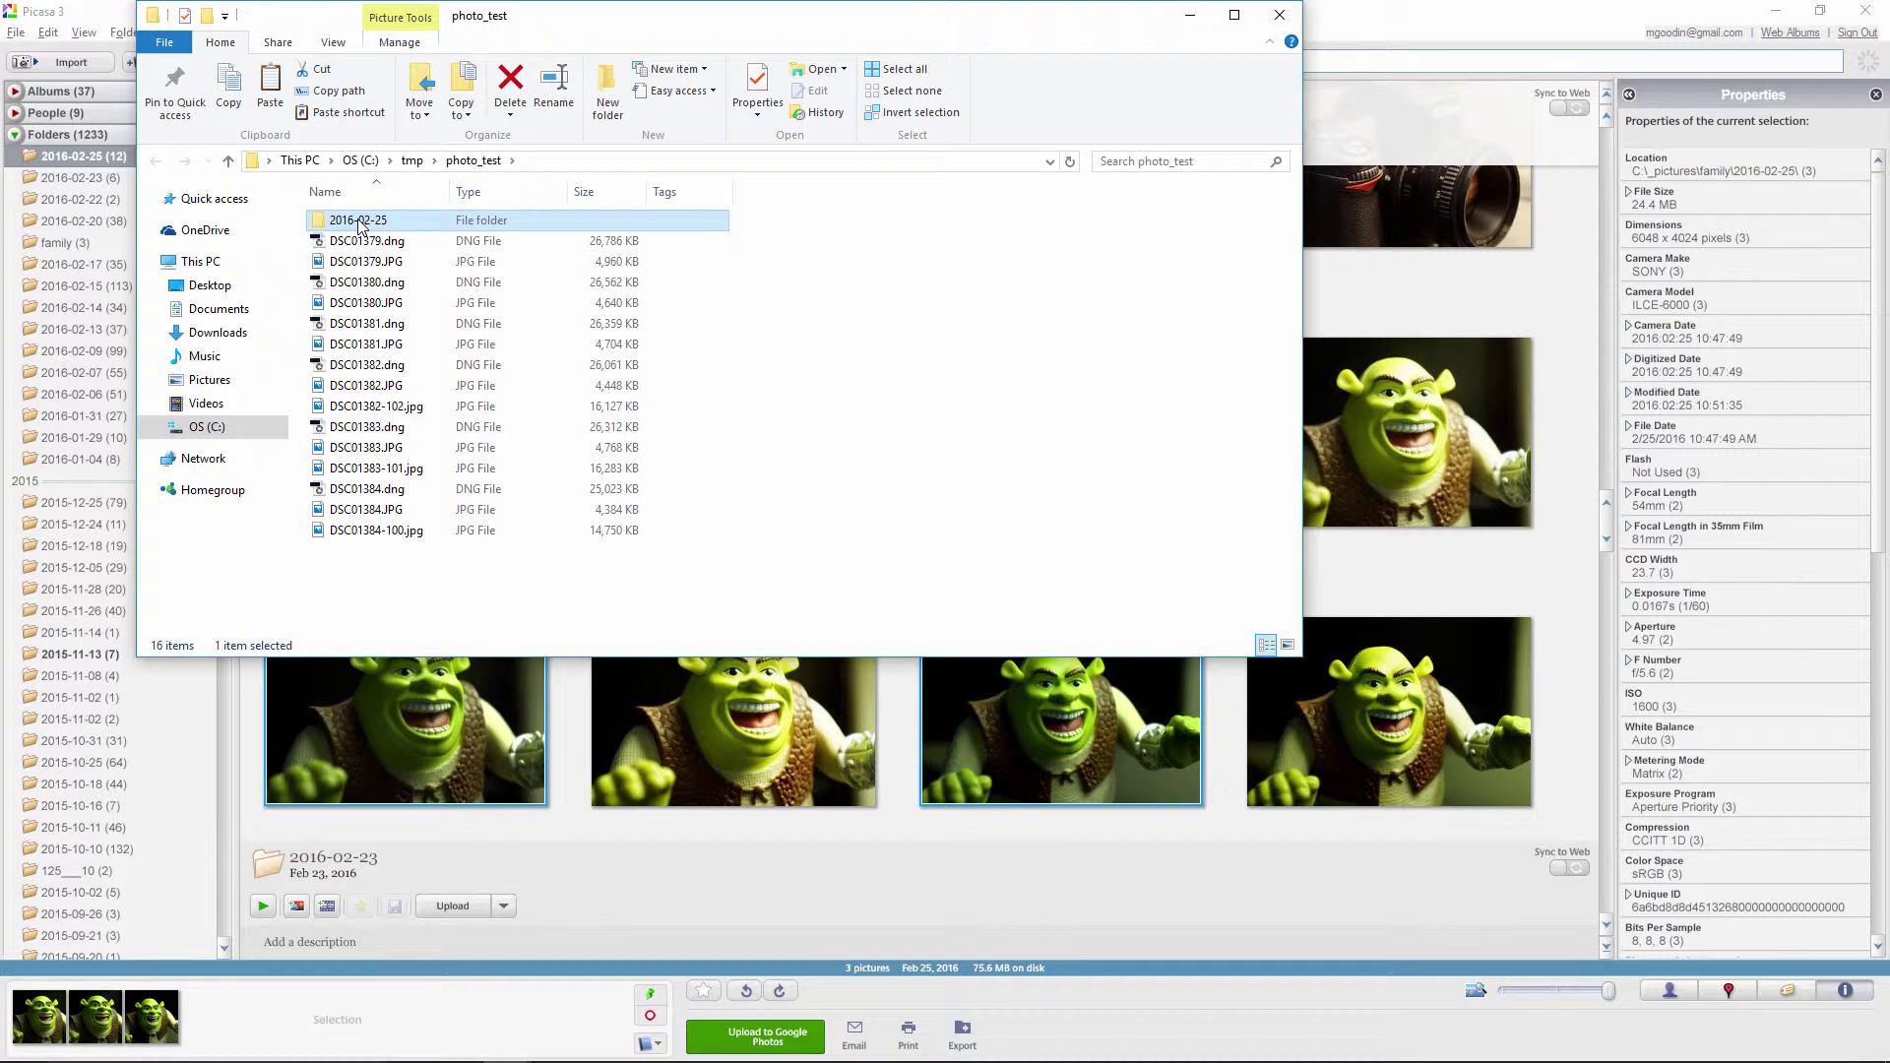
double_click(359, 224)
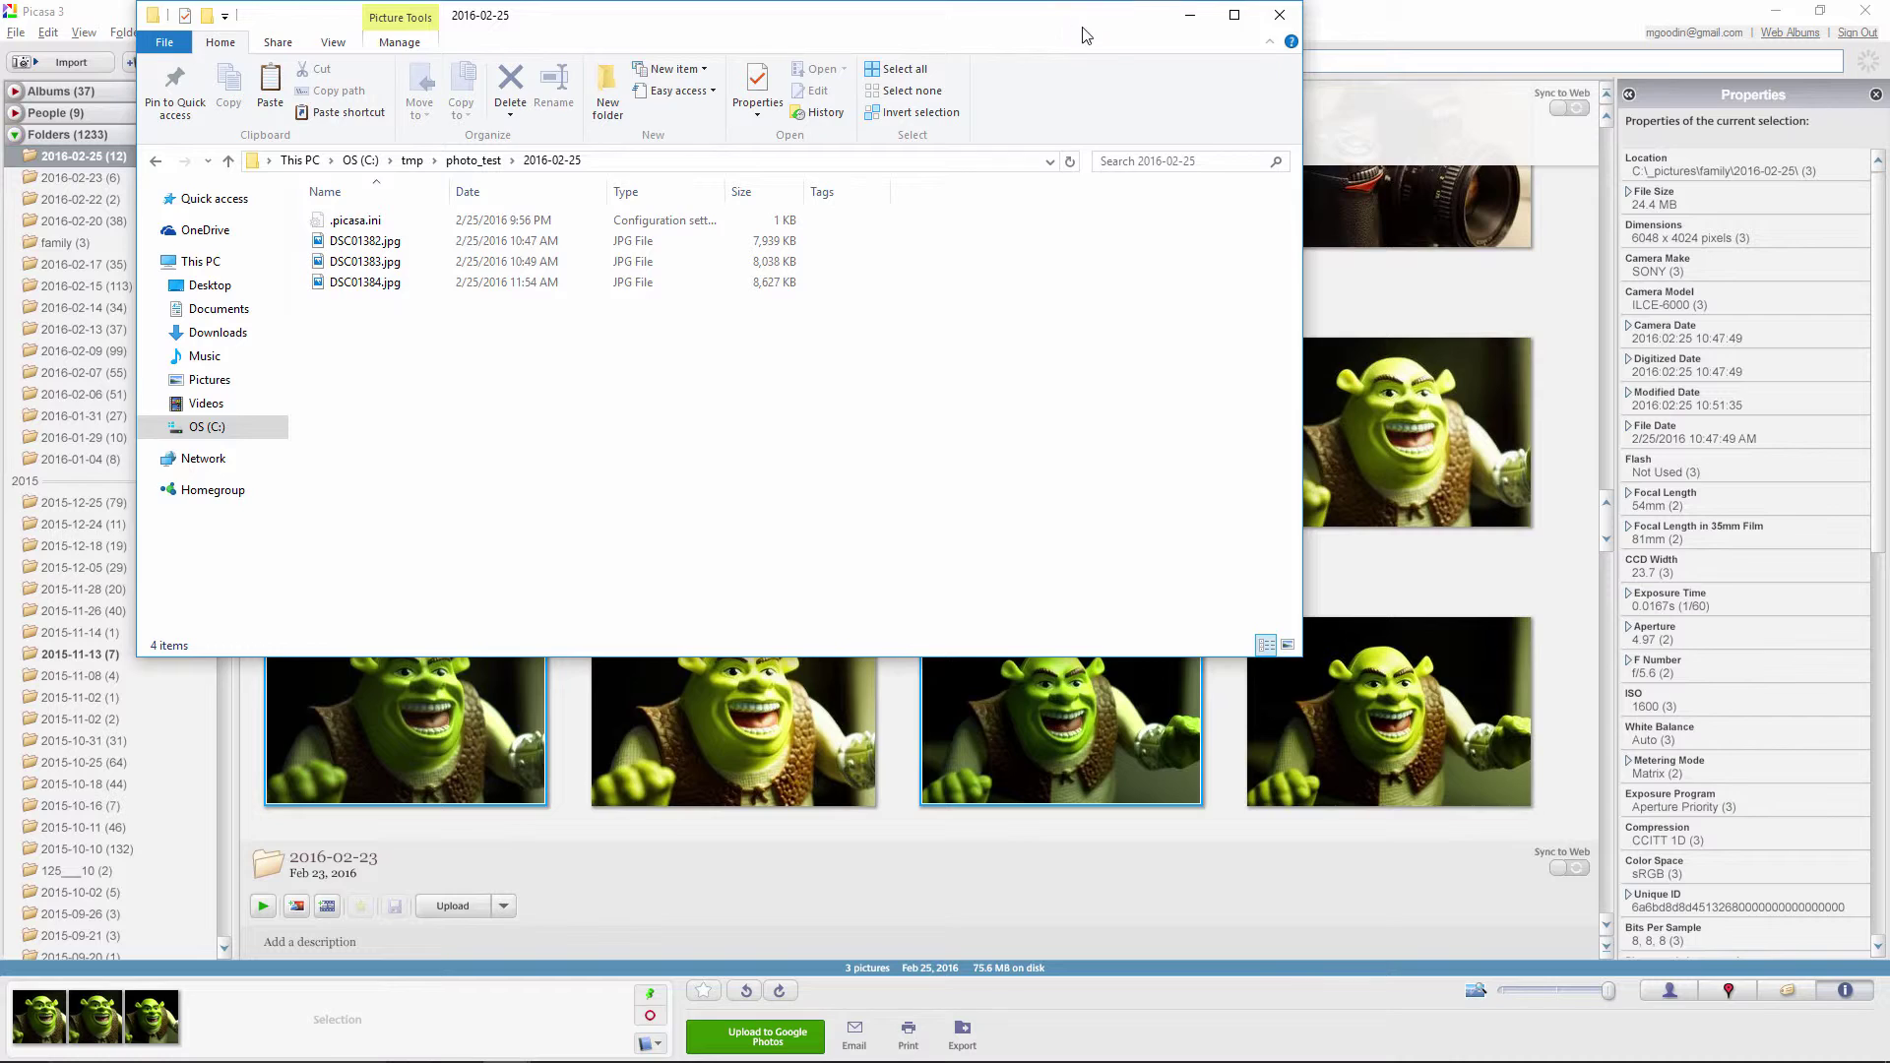
left_click_drag(1089, 33, 1320, 195)
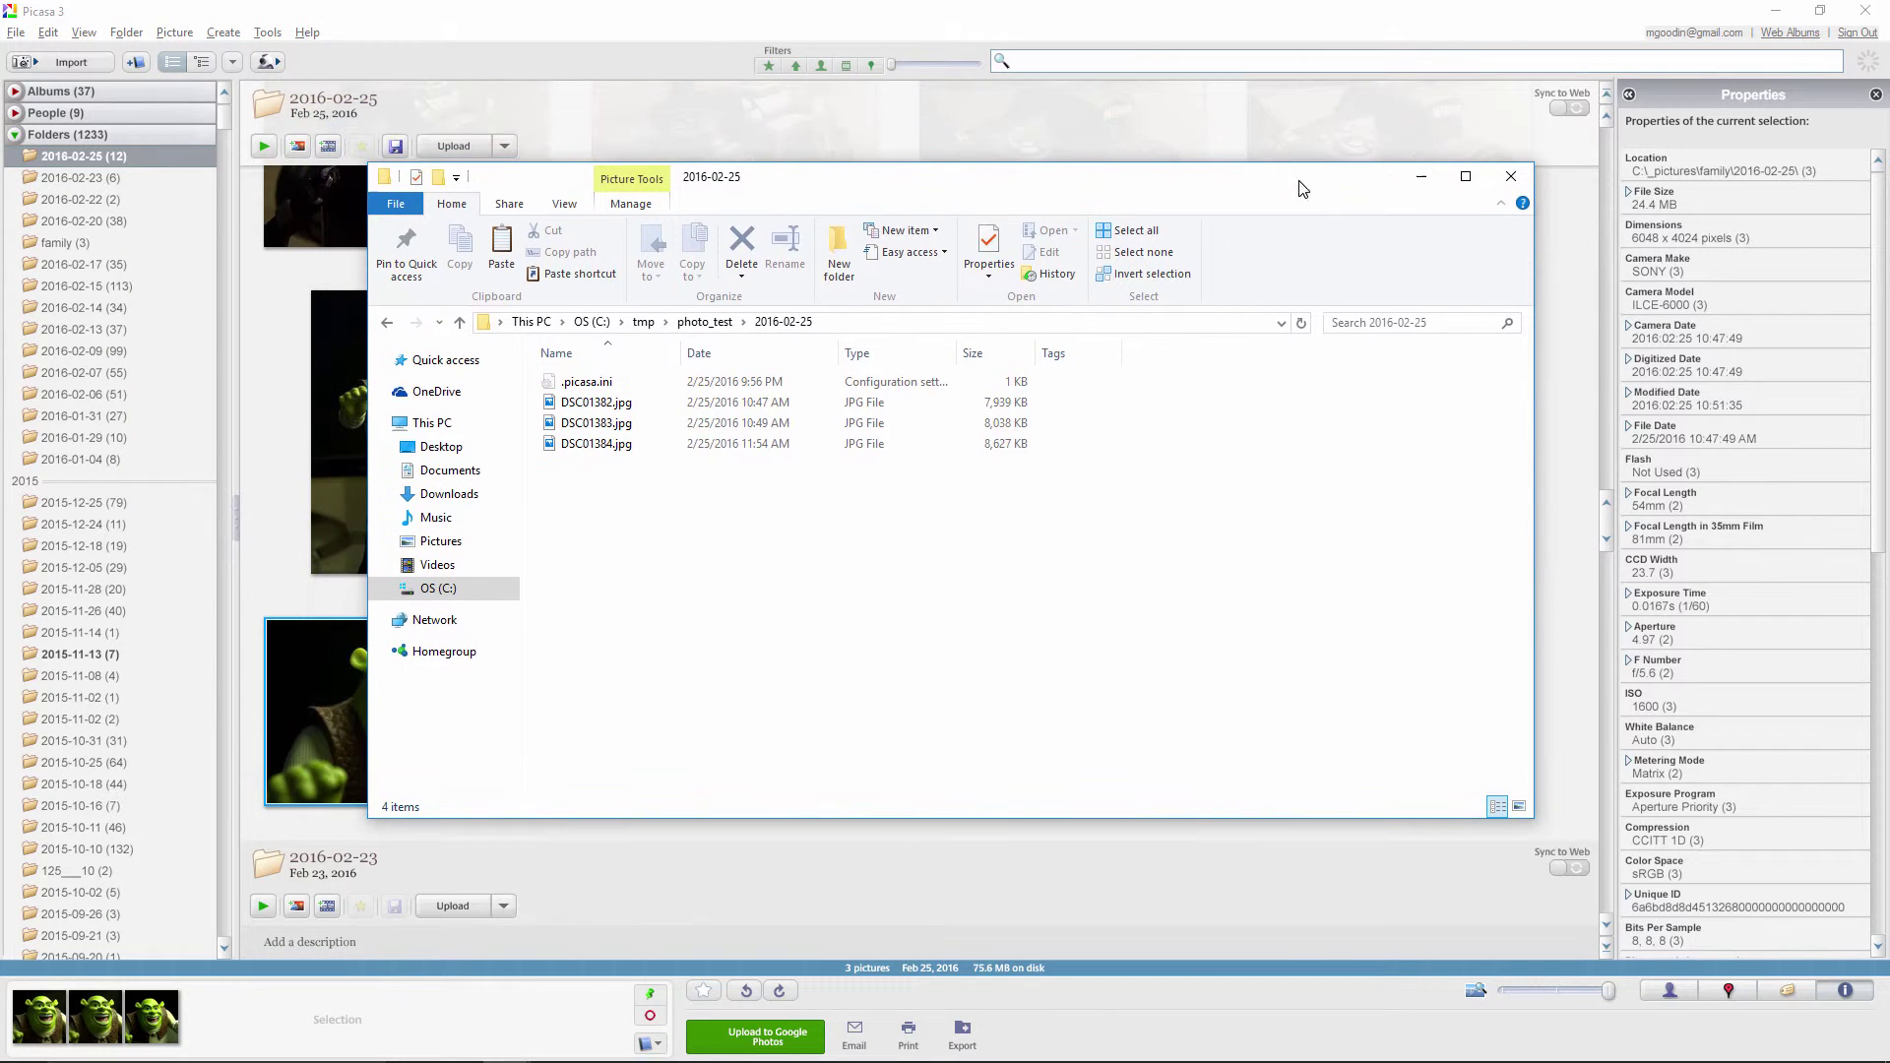
left_click(611, 448)
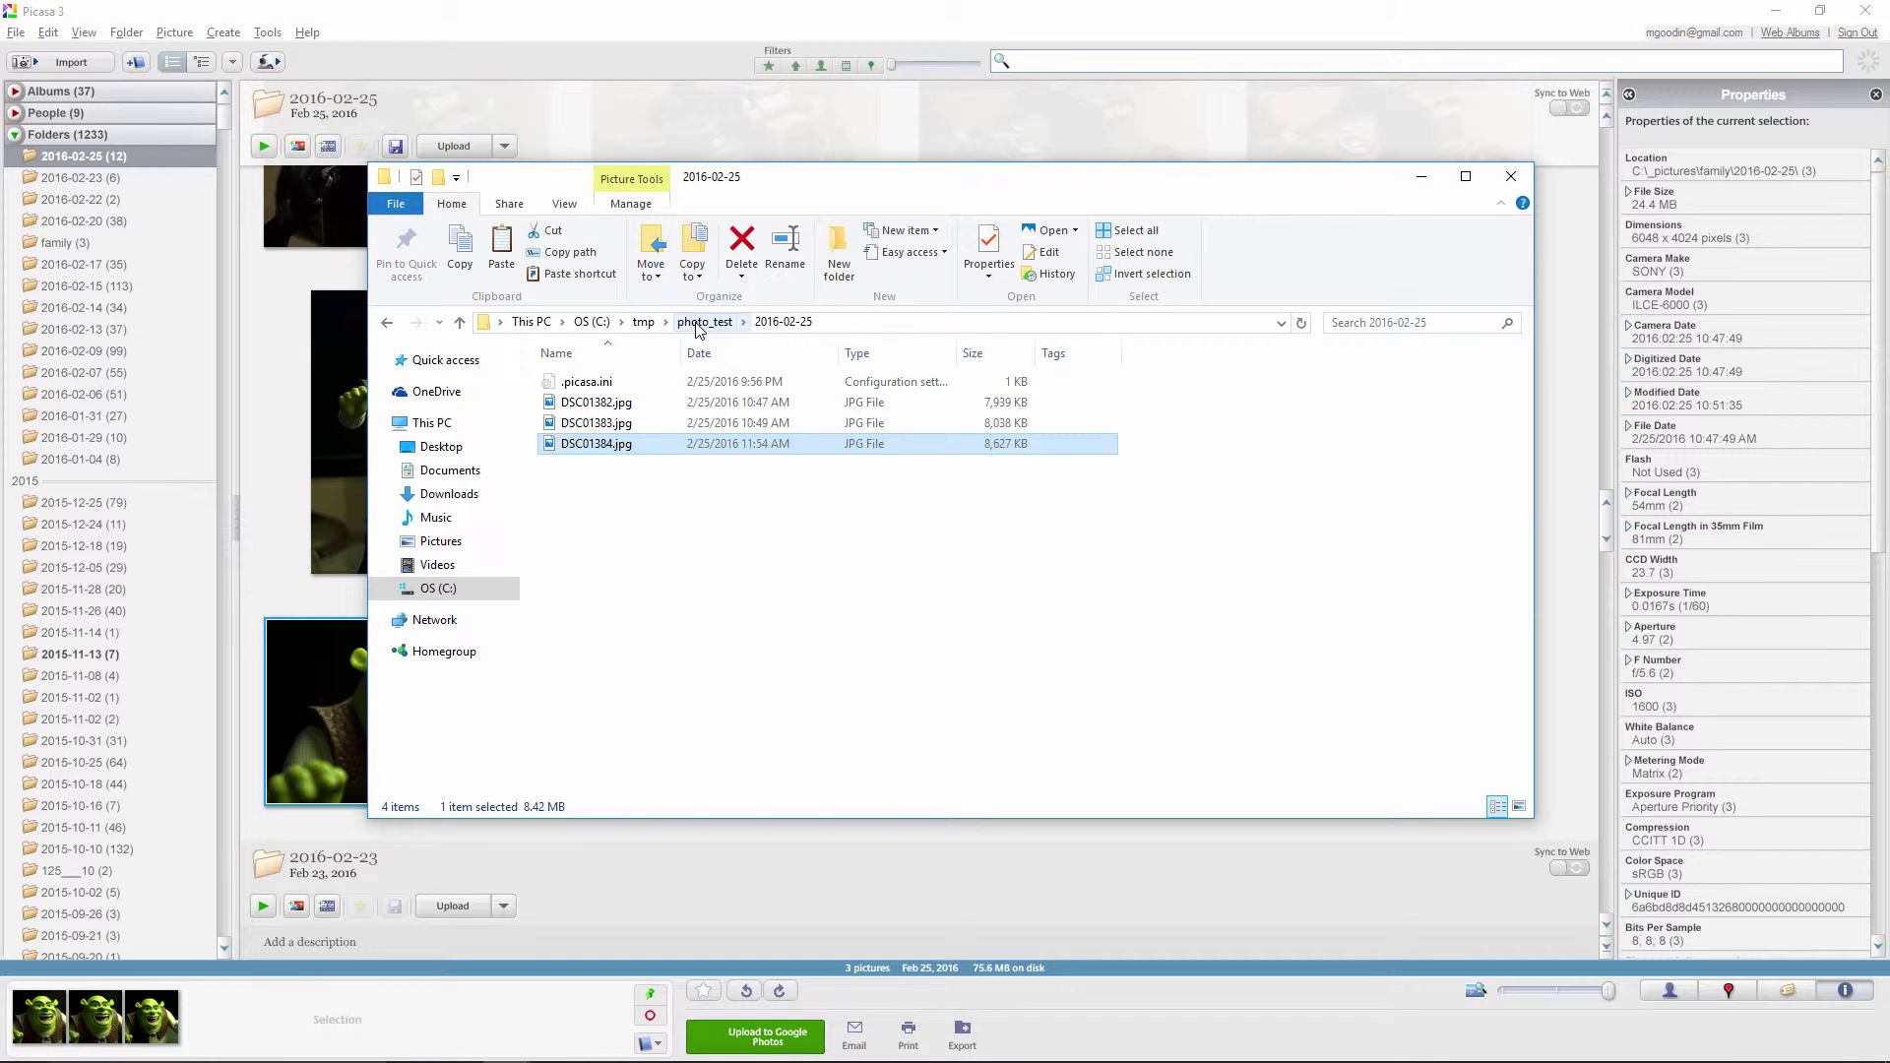
- In photo_test, compare the sizes of DSC01384-100.jpg (14,750 KB) and DSC01384.dng
mouse_move(620, 454)
left_click(706, 324)
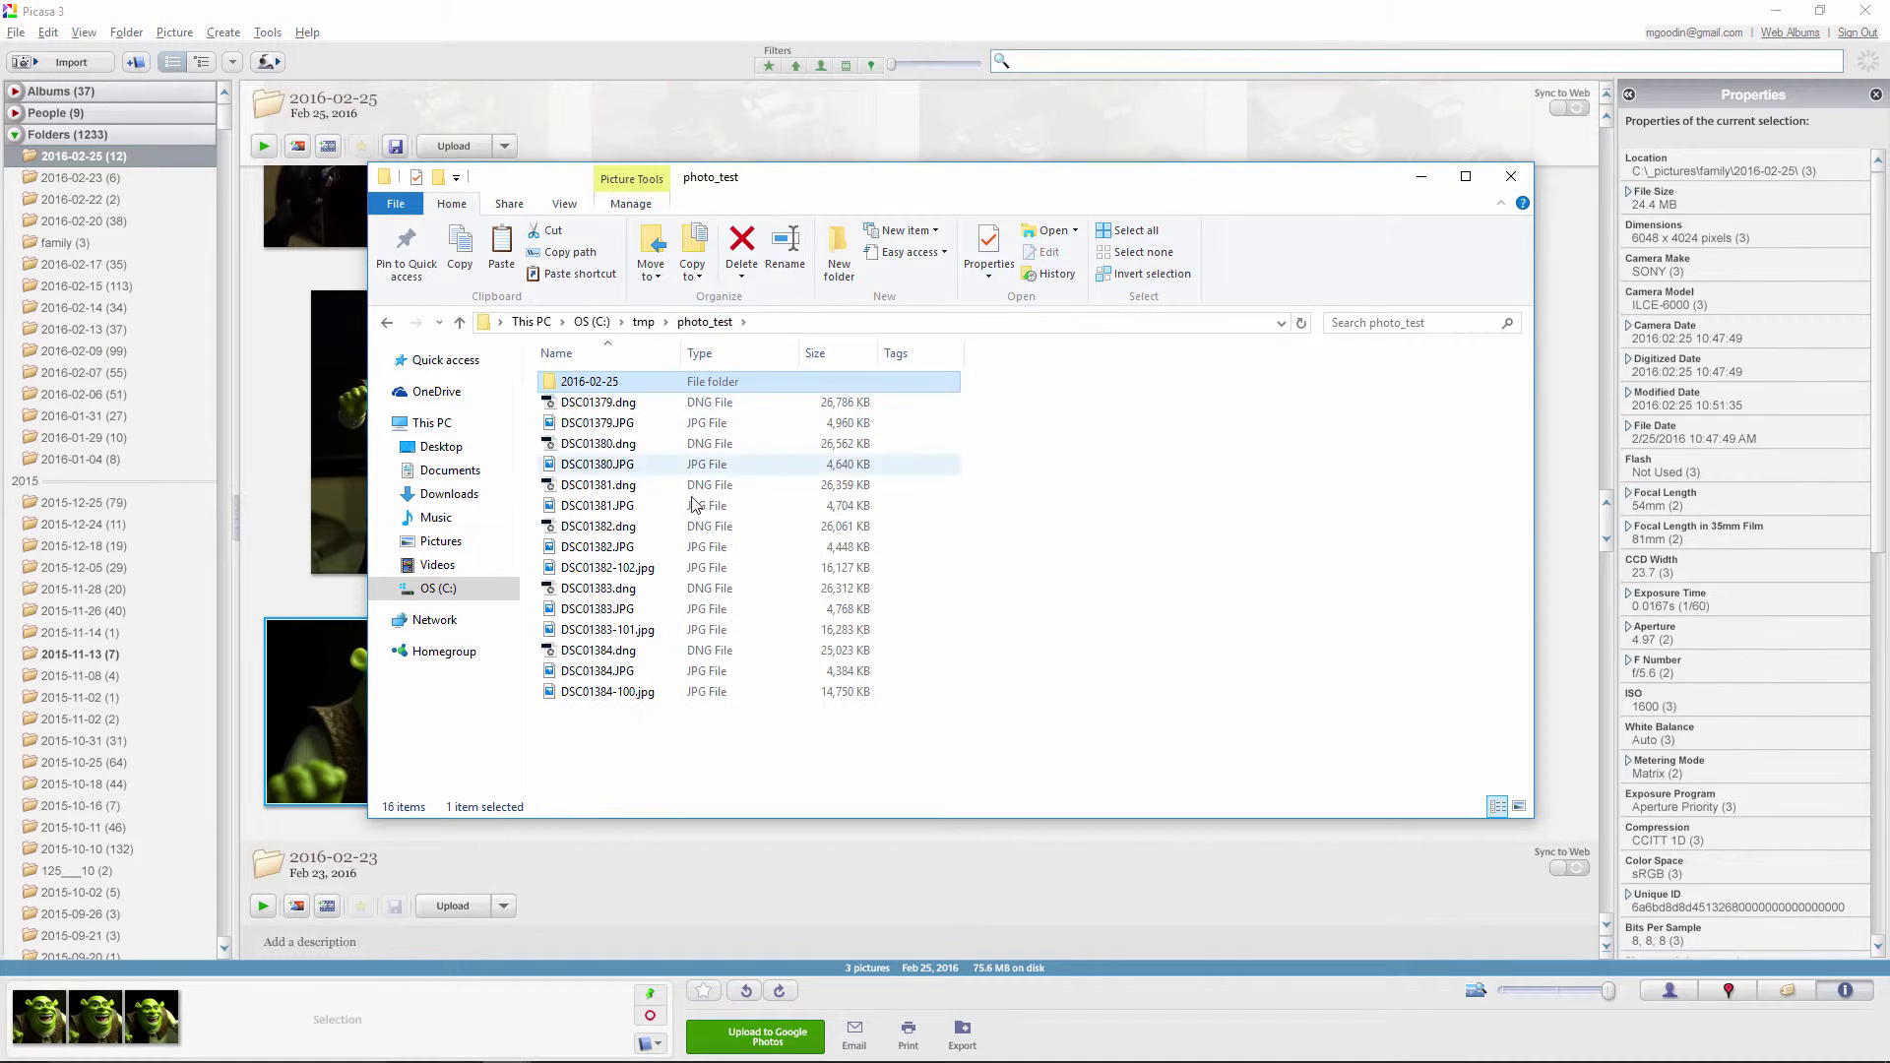
left_click(605, 695)
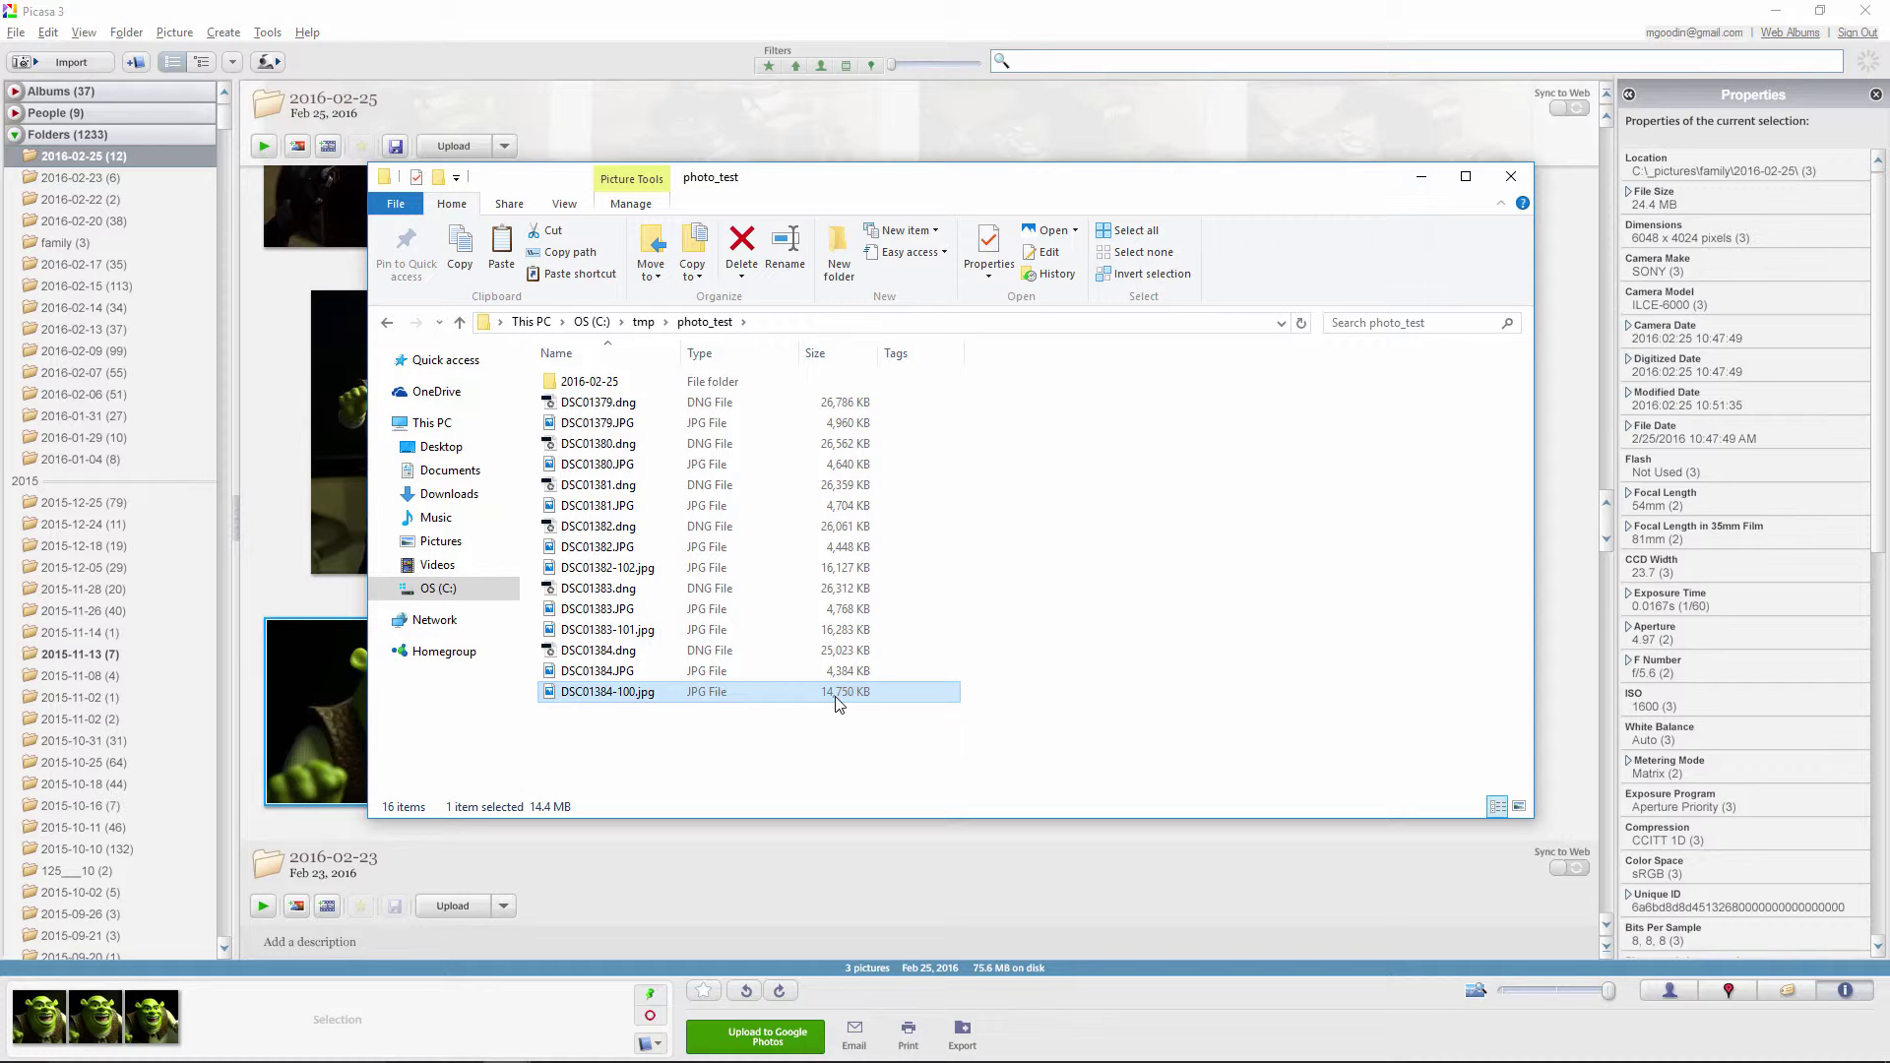
left_click(626, 656)
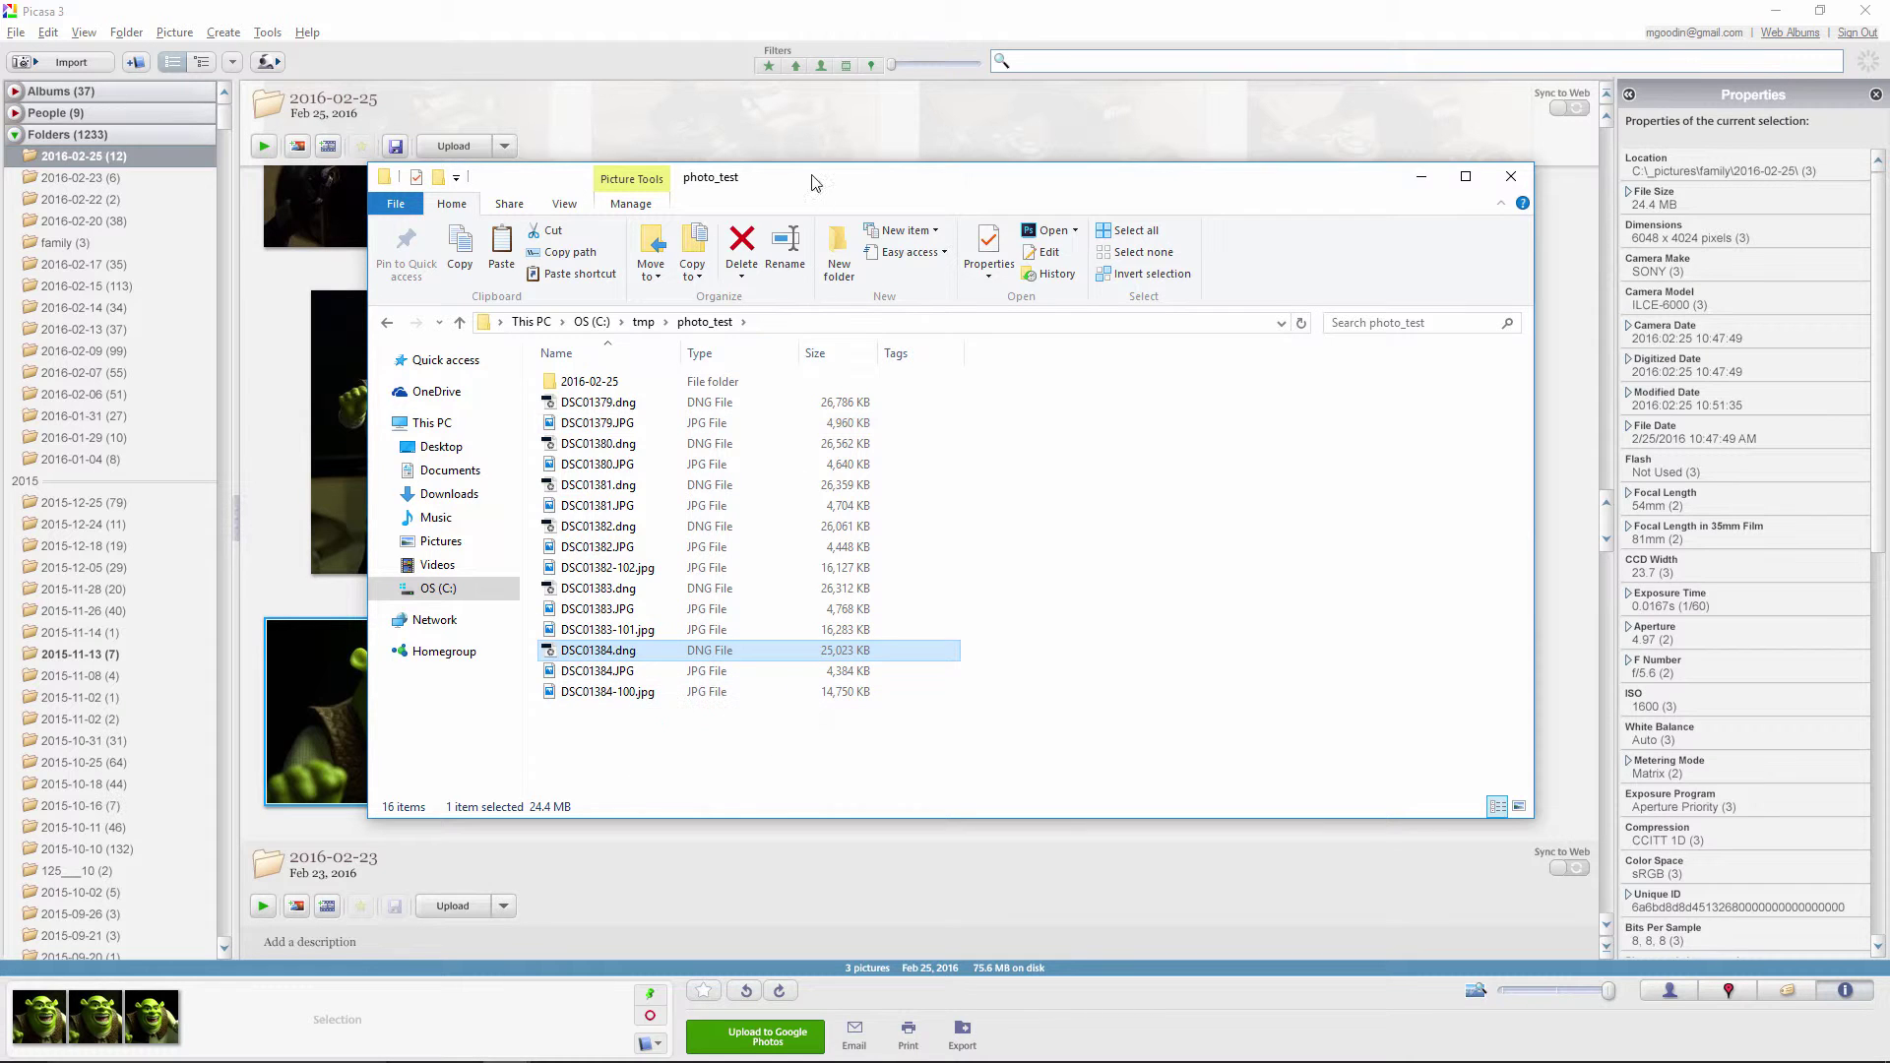
left_click_drag(831, 187, 1118, 85)
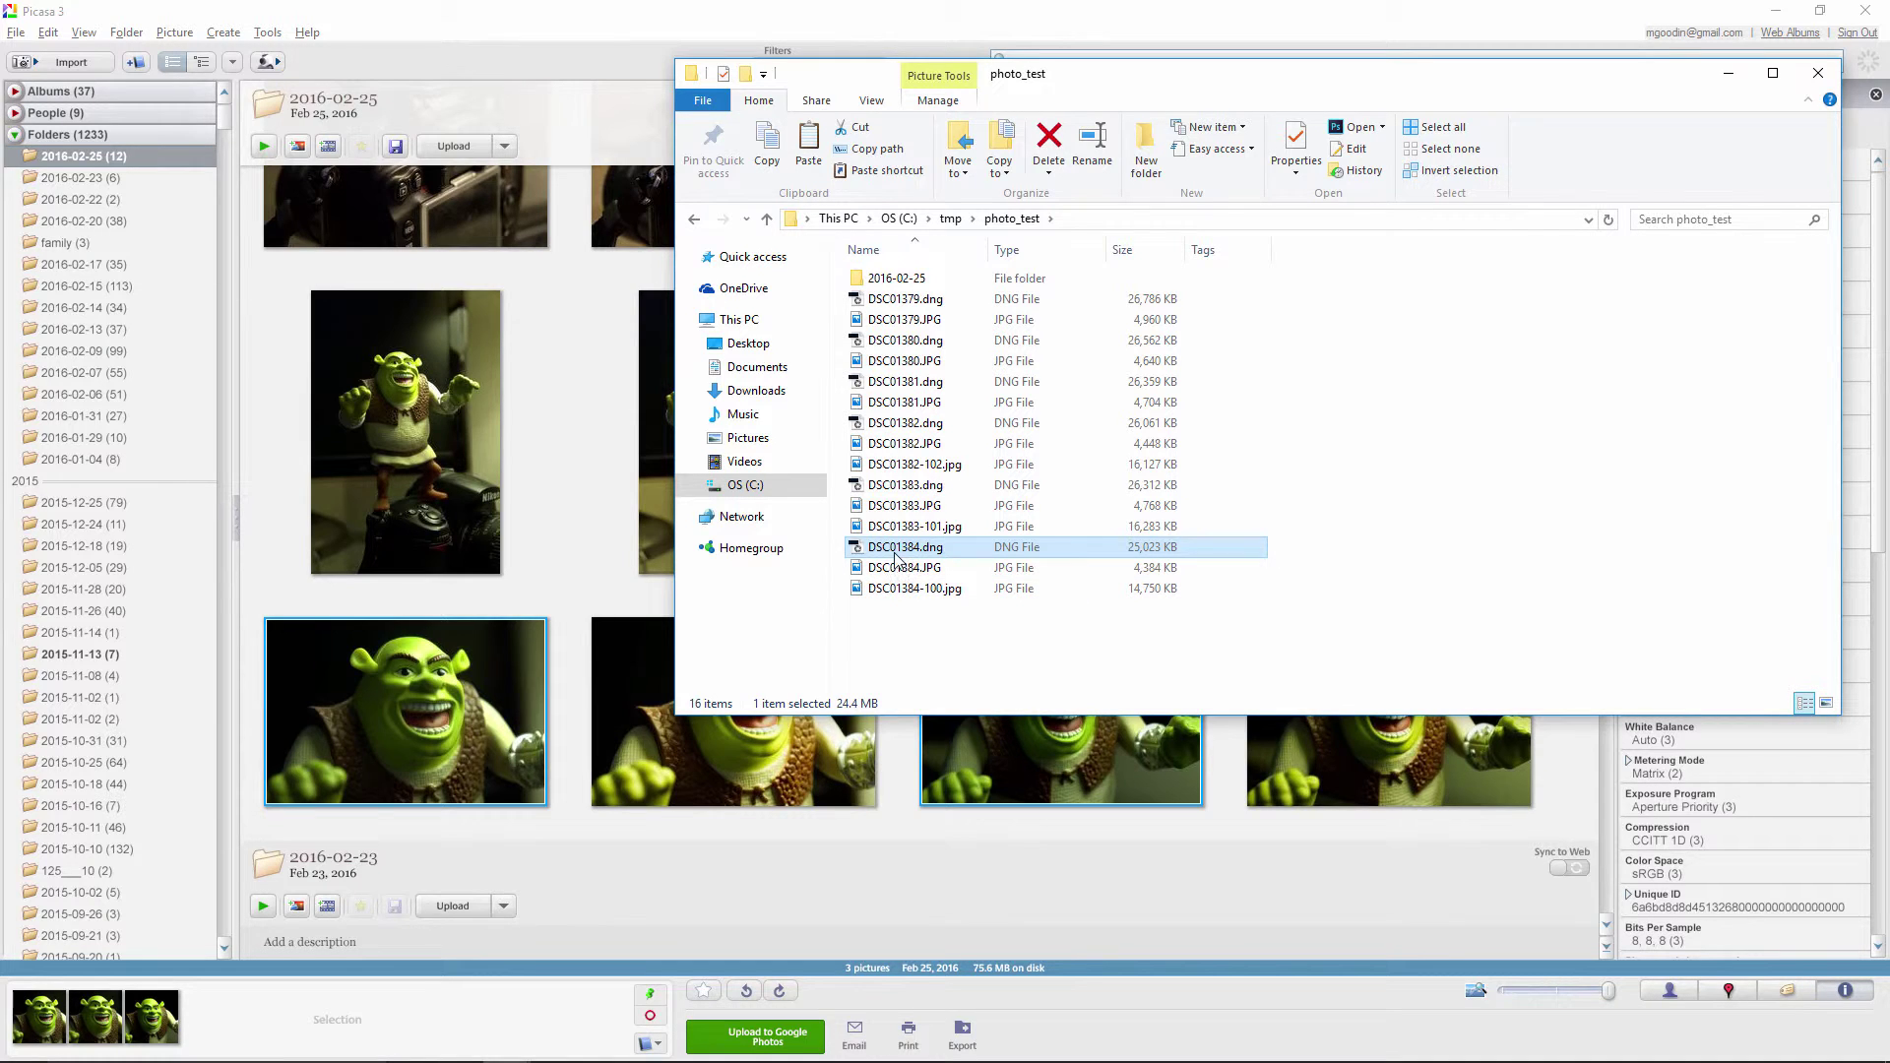
left_click(1150, 588)
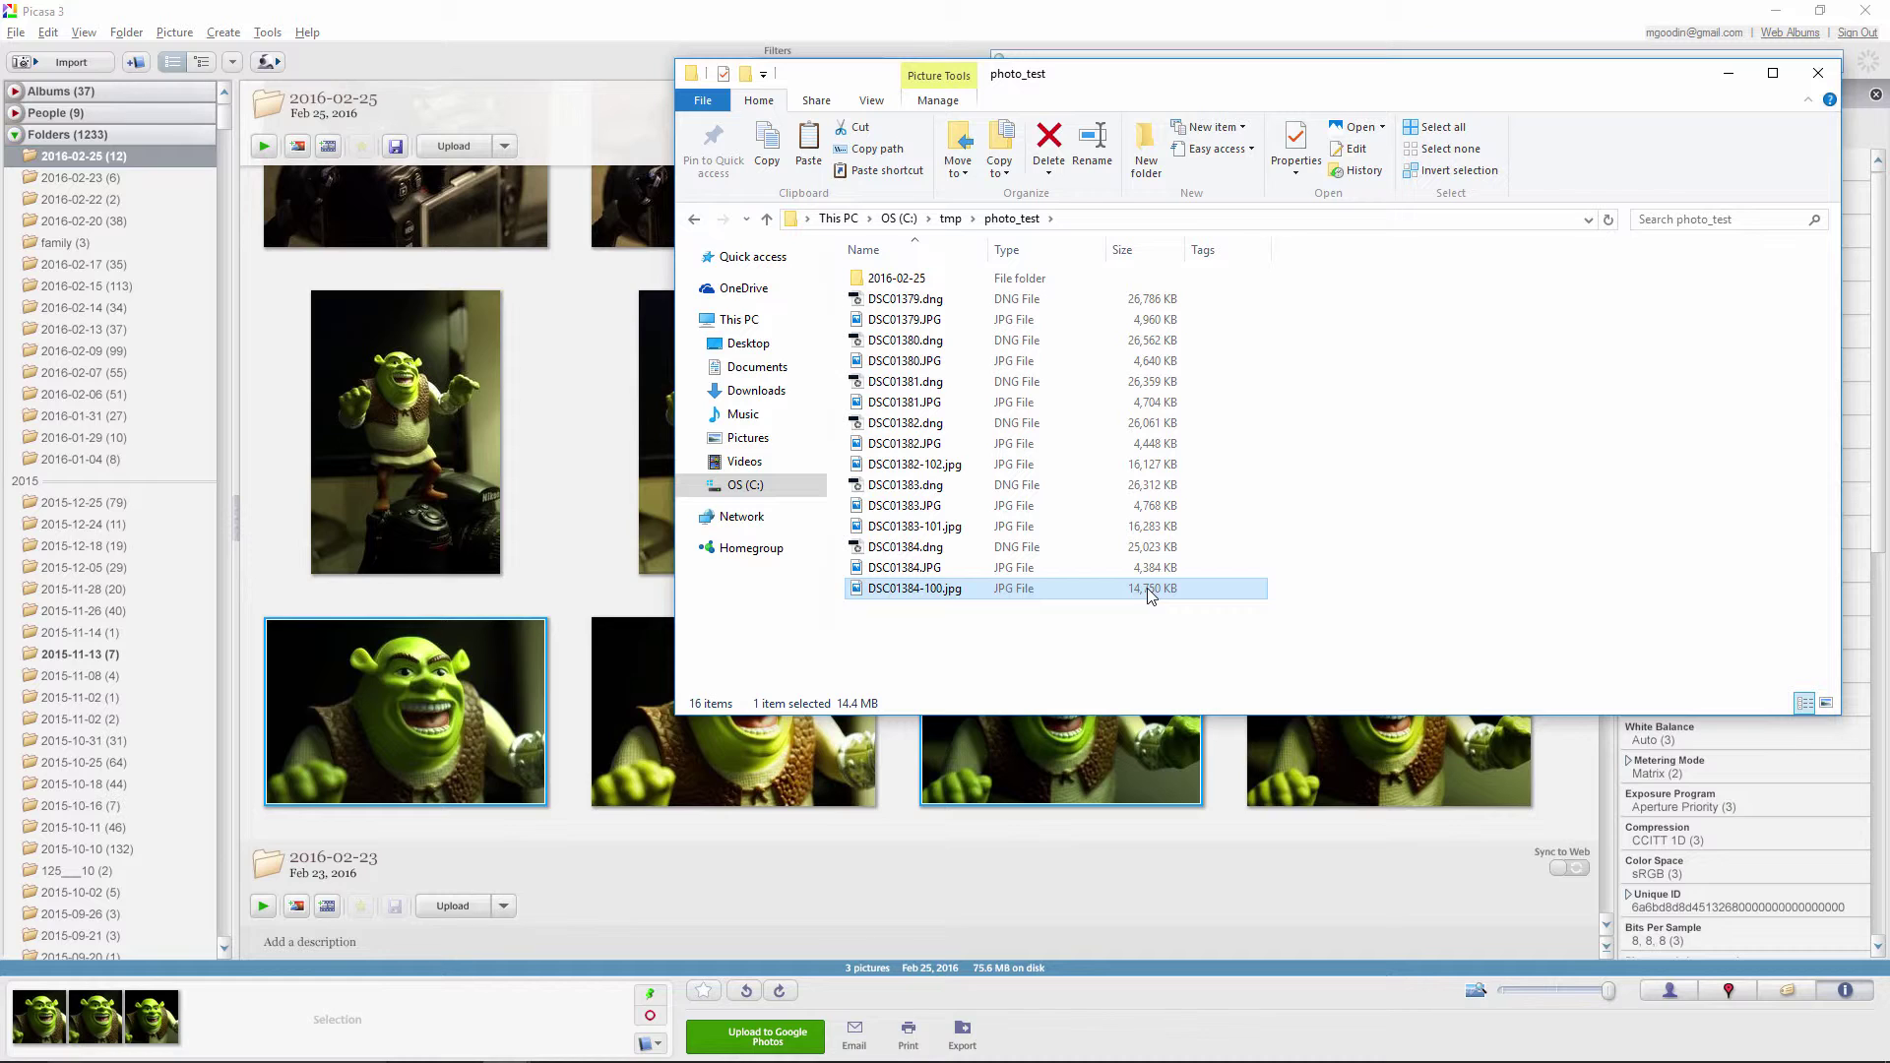
- Select the Picasa-exported DSC01384.jpg (8,627 KB) in the 2016-02-25 folder with the window maximised
double_click(899, 279)
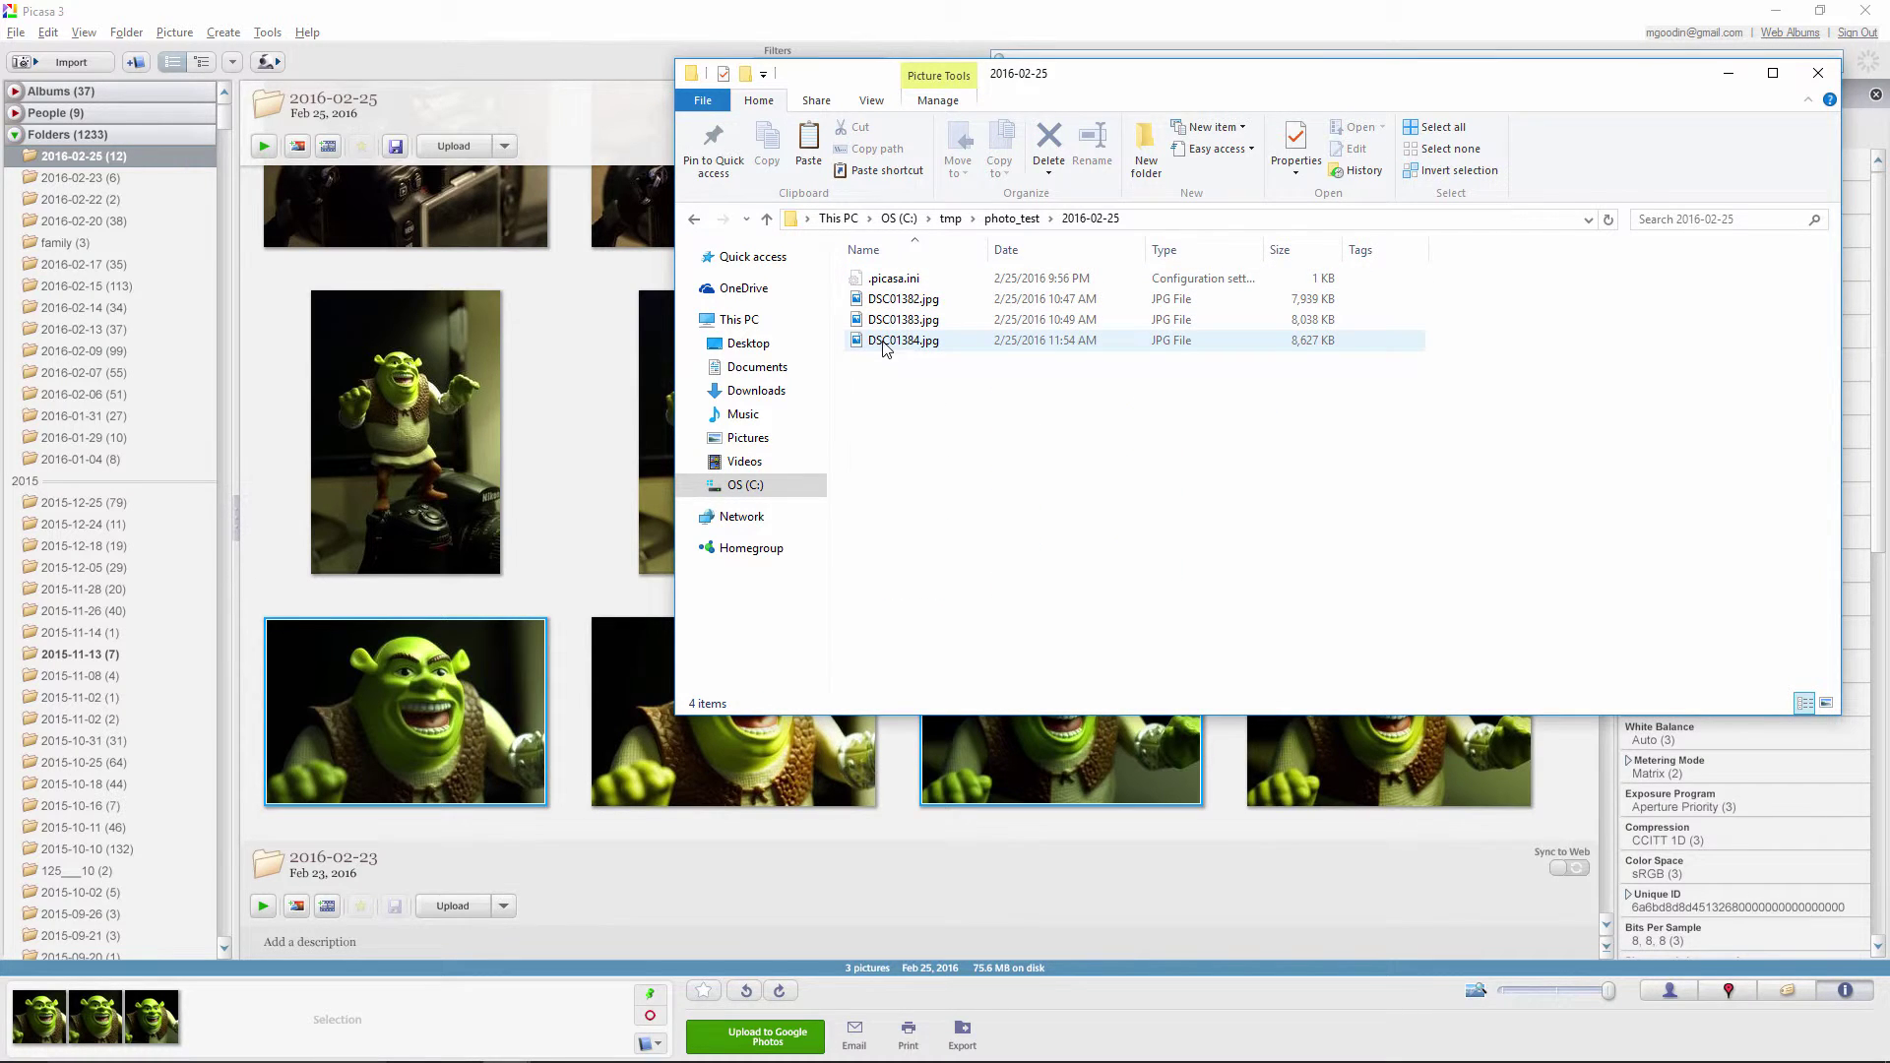
left_click(921, 345)
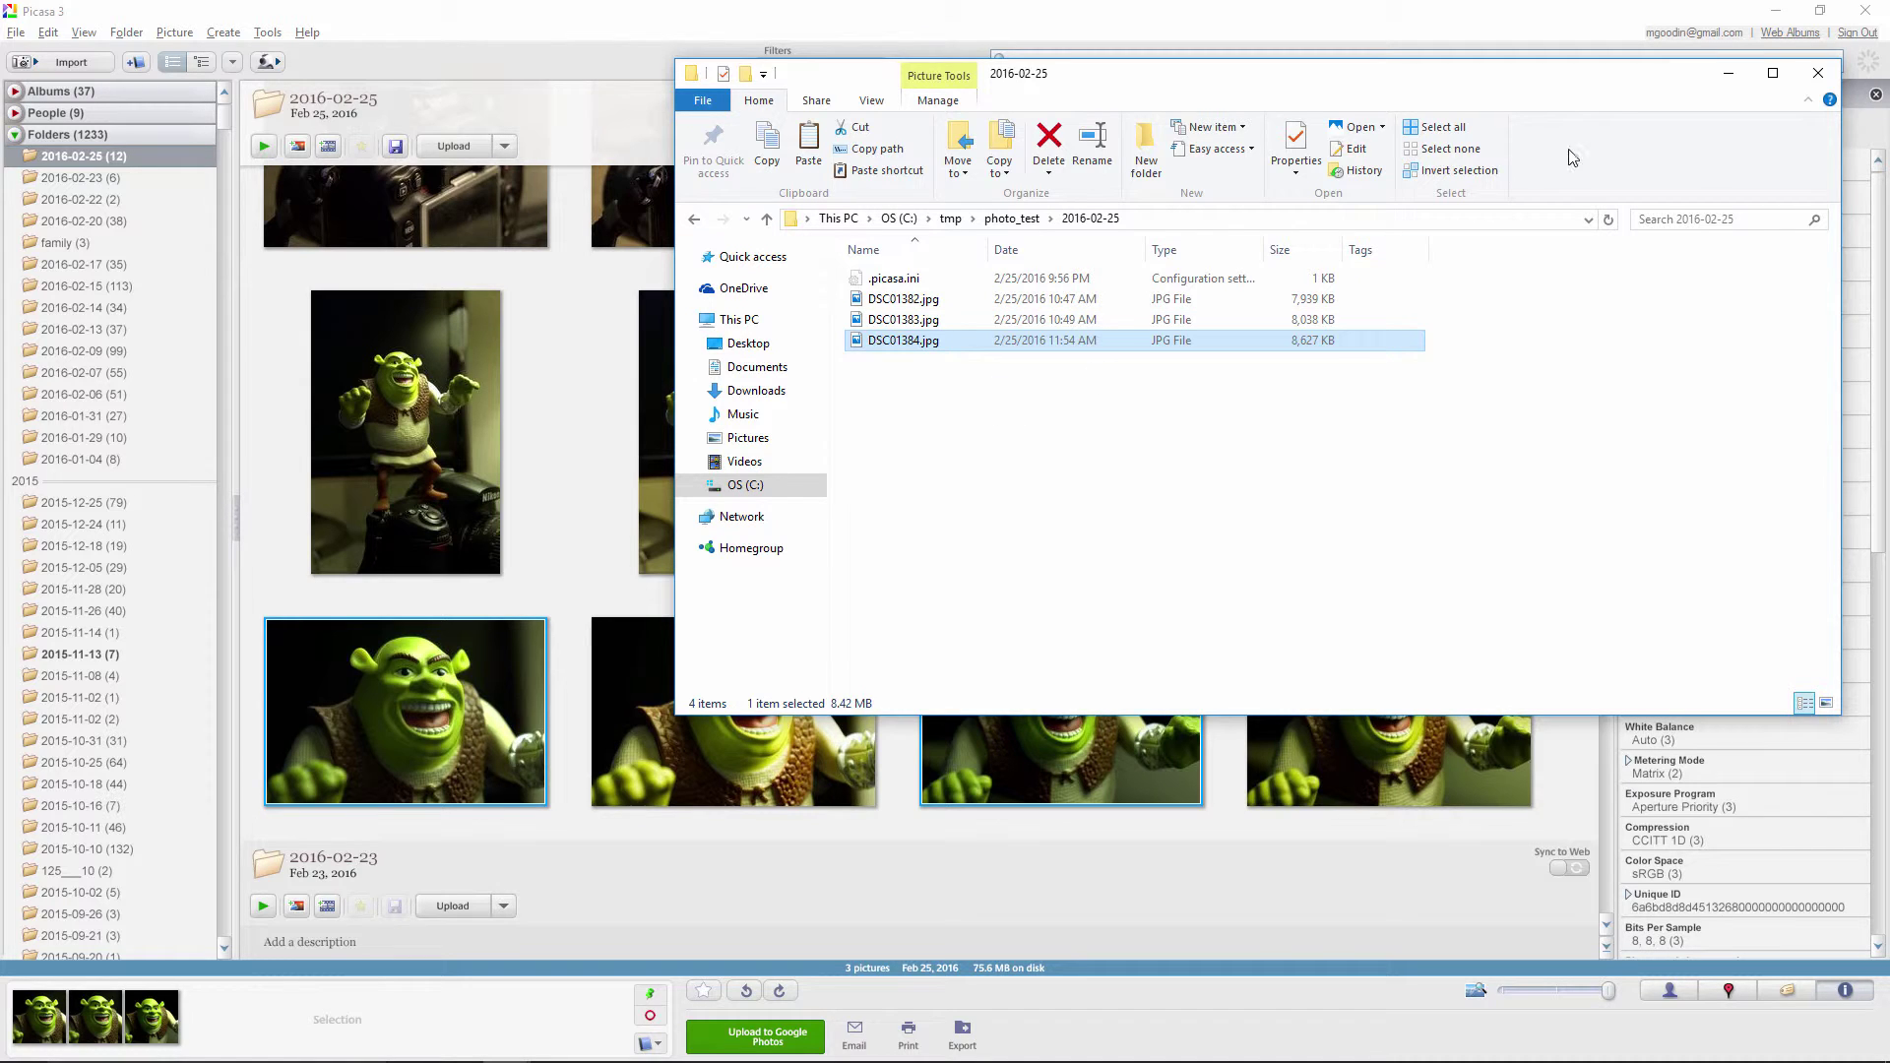
left_click(1772, 74)
- View the Picasa-exported DSC01384.jpg full screen in Windows Photos
double_click(253, 277)
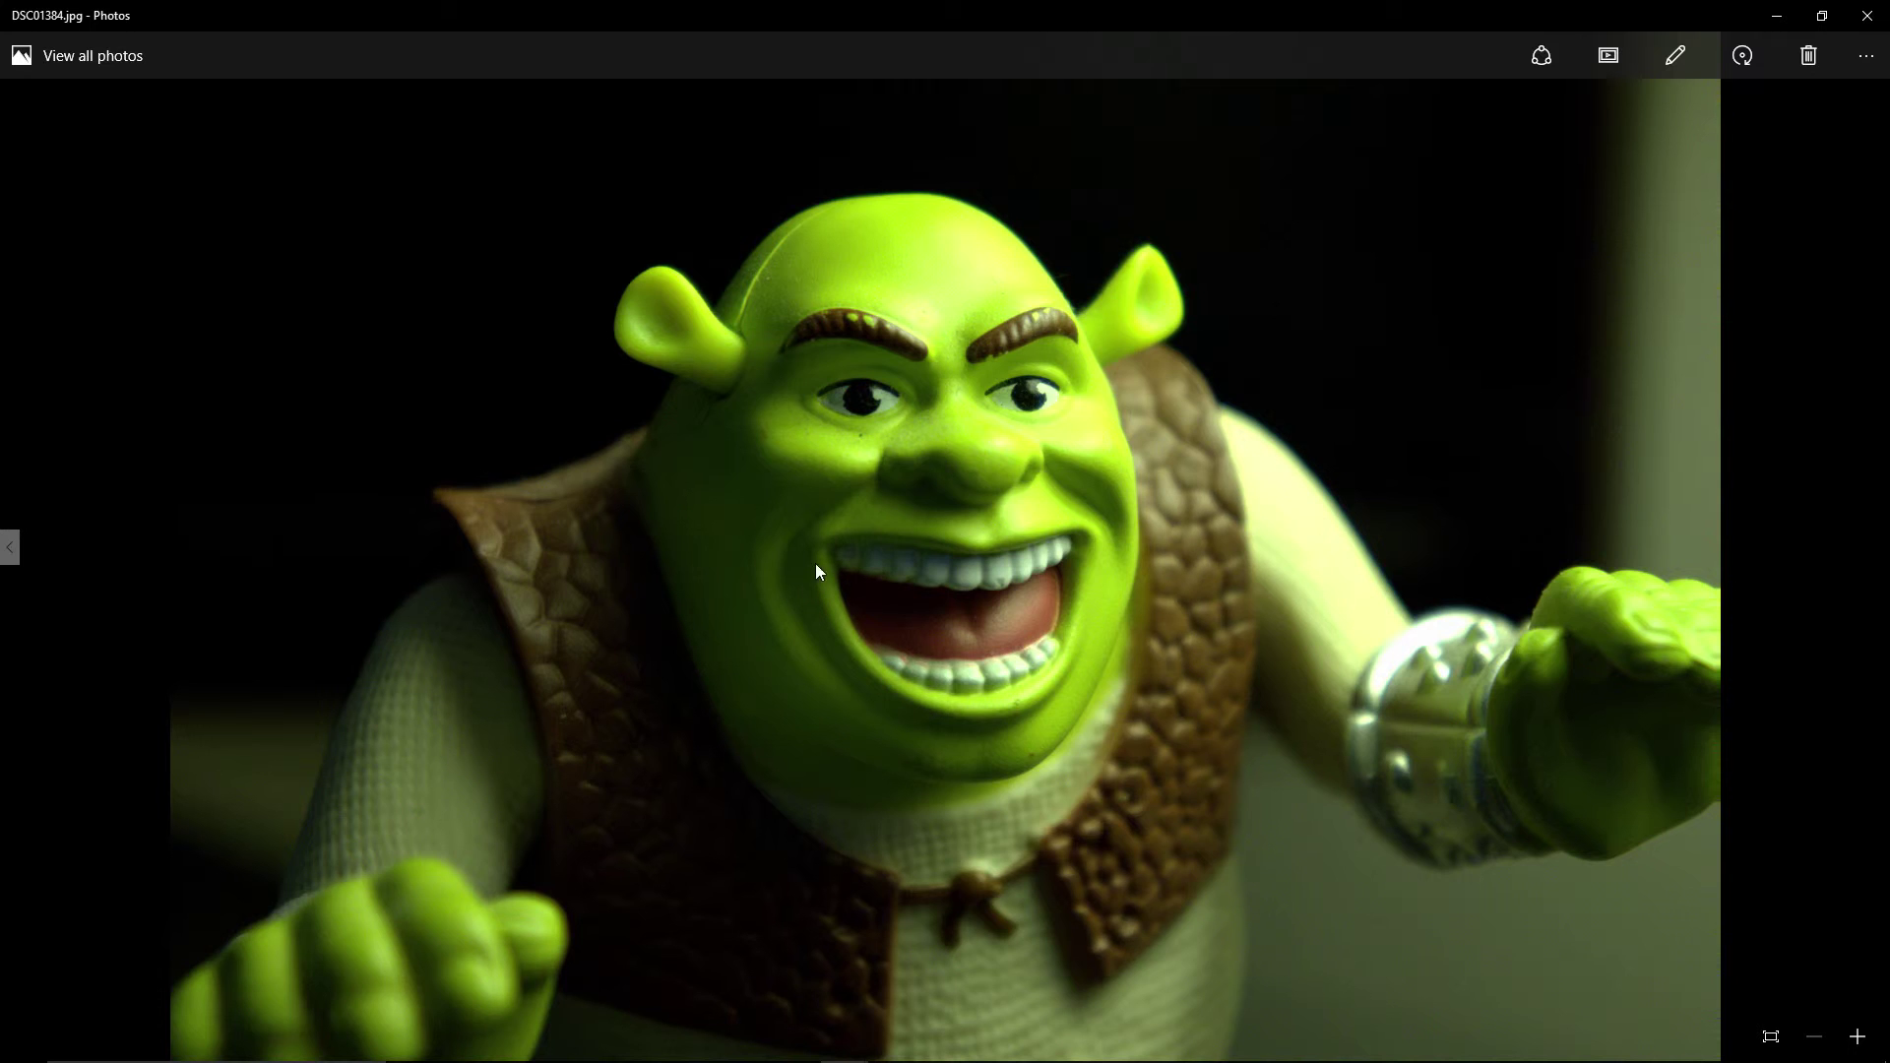
- Close Windows Photos, clear the Explorer selection, and return to Picasa 3 via Lightroom
left_click(1866, 15)
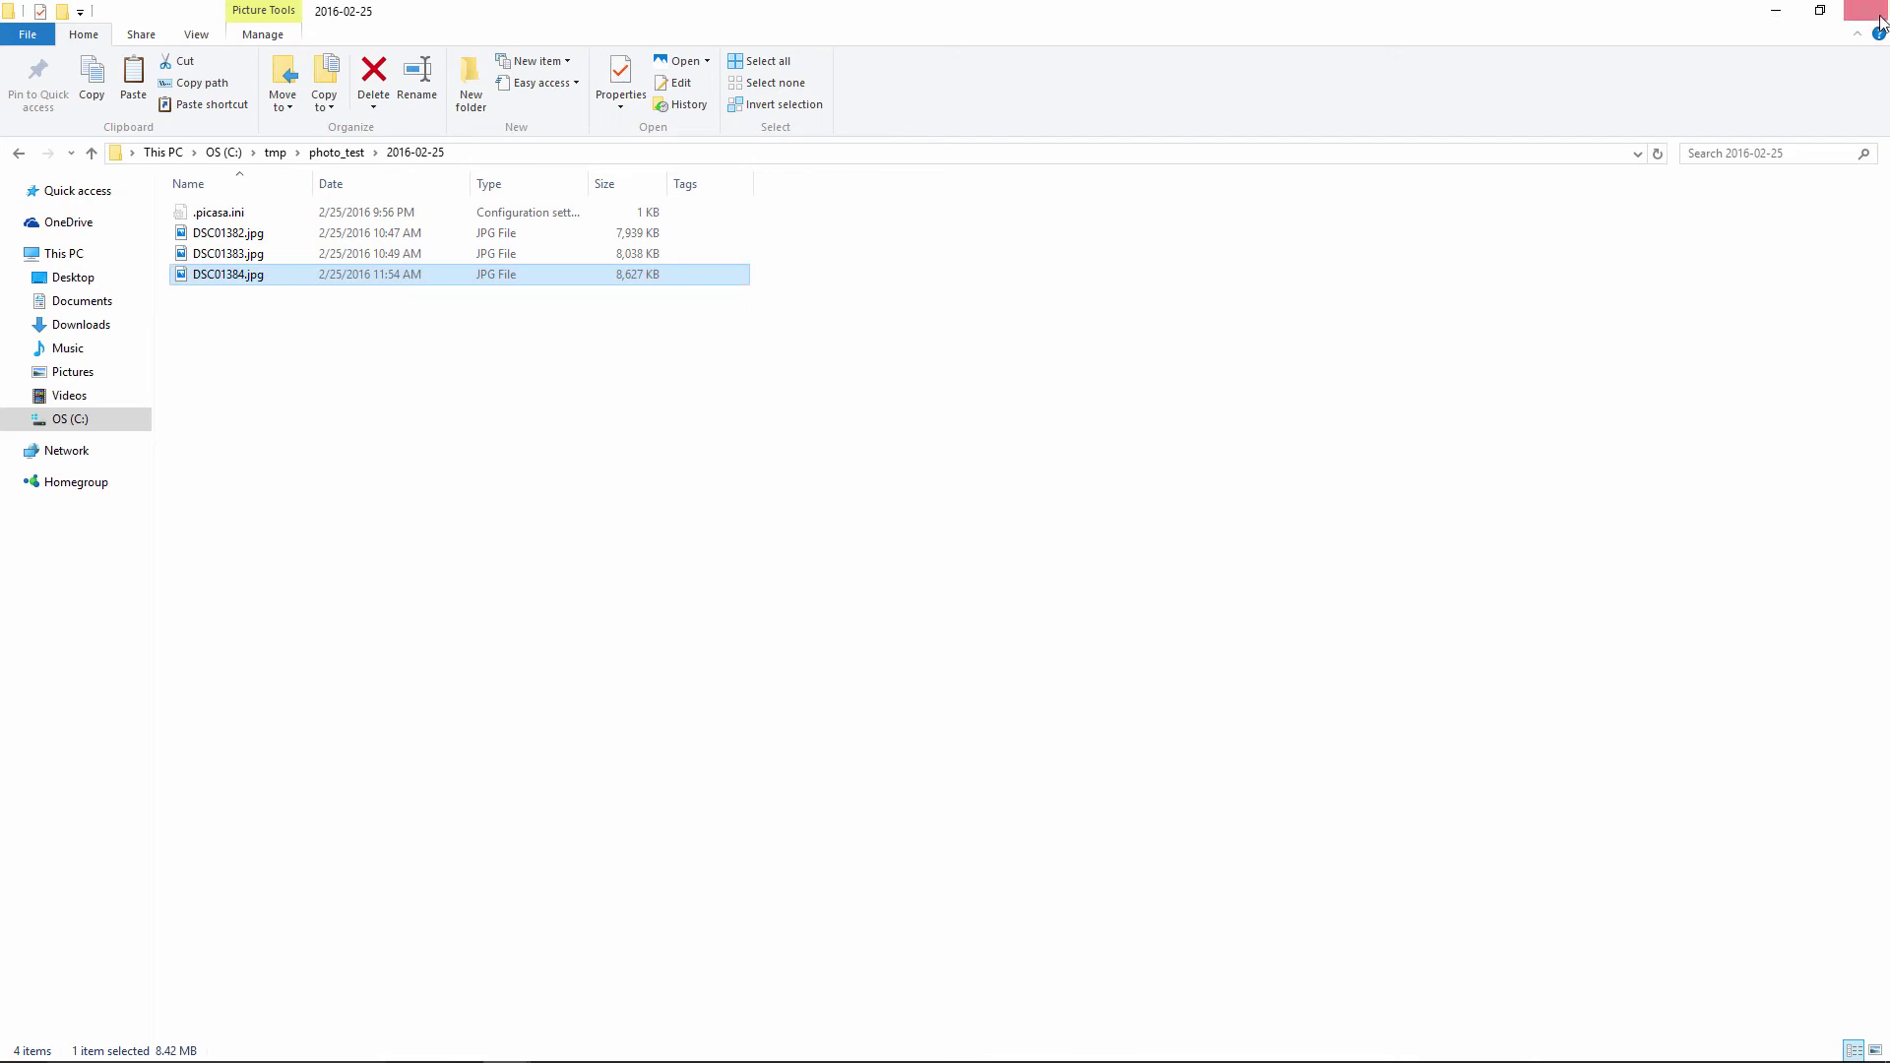
left_click(232, 278)
left_click(494, 450)
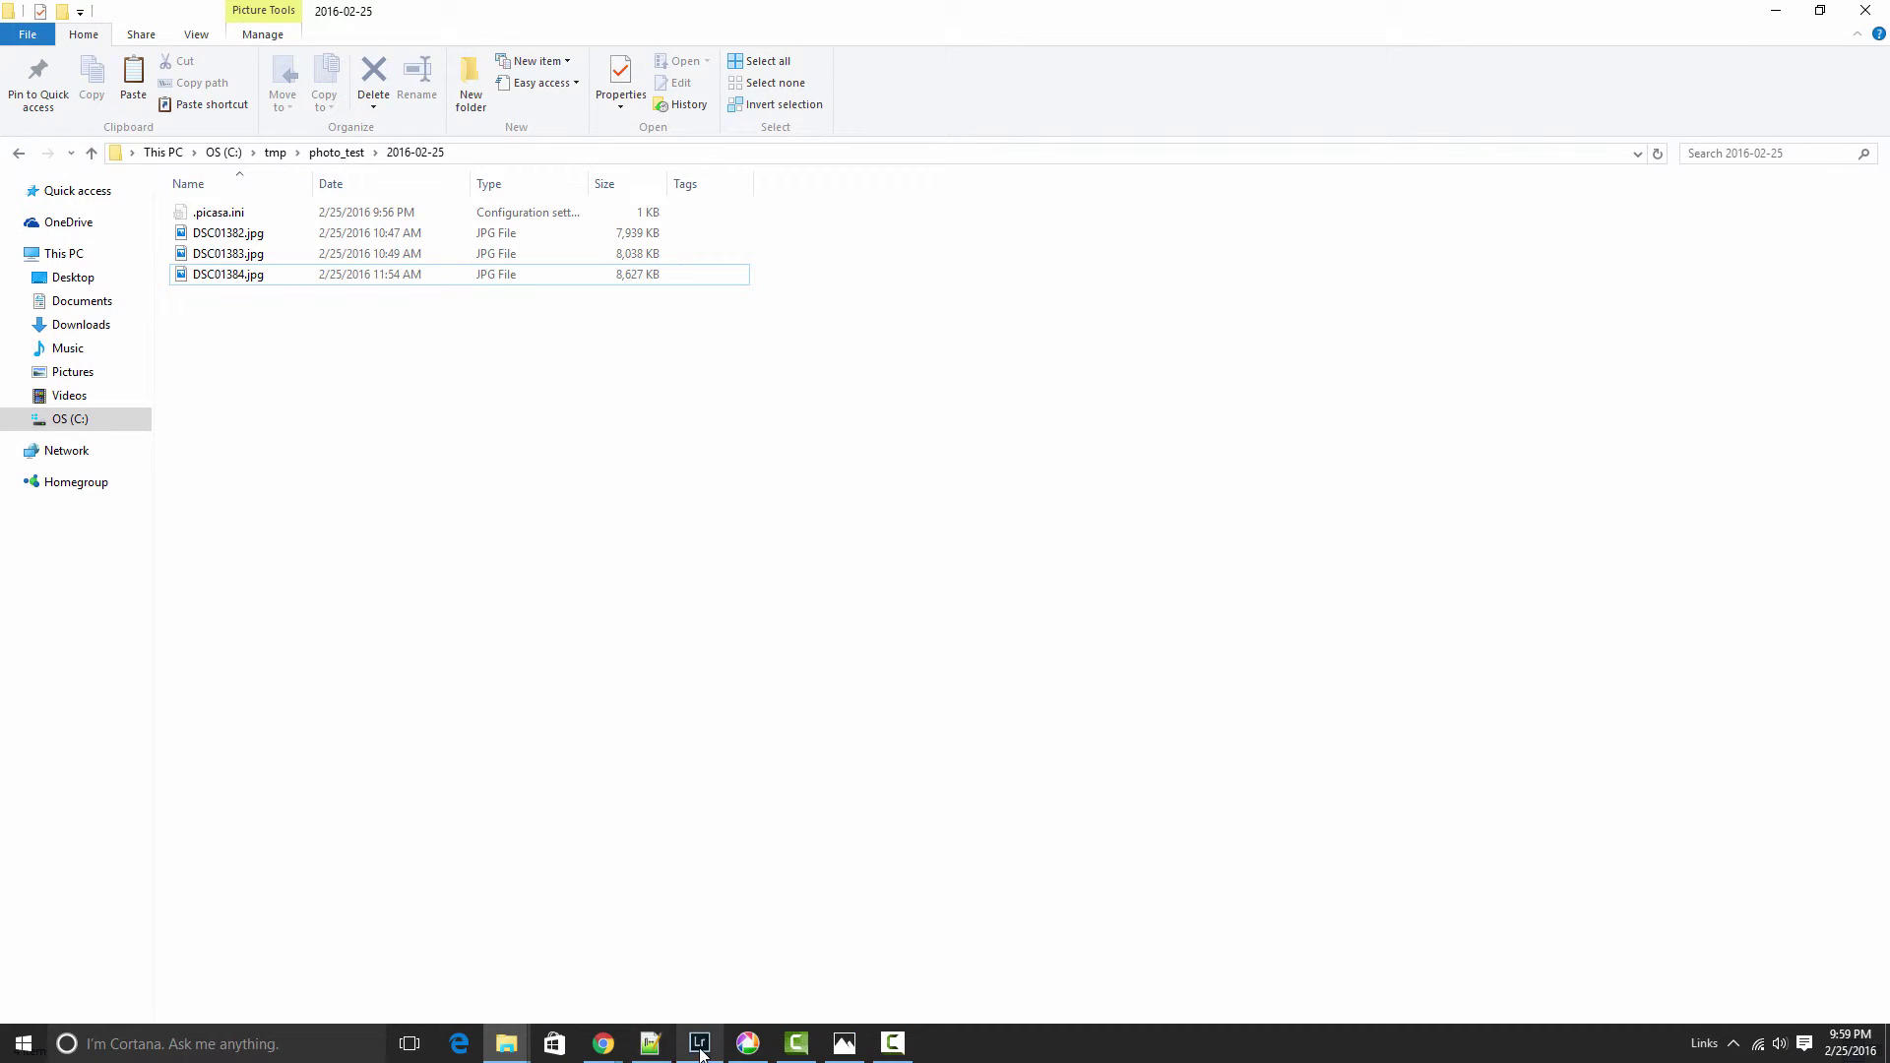
left_click(698, 1052)
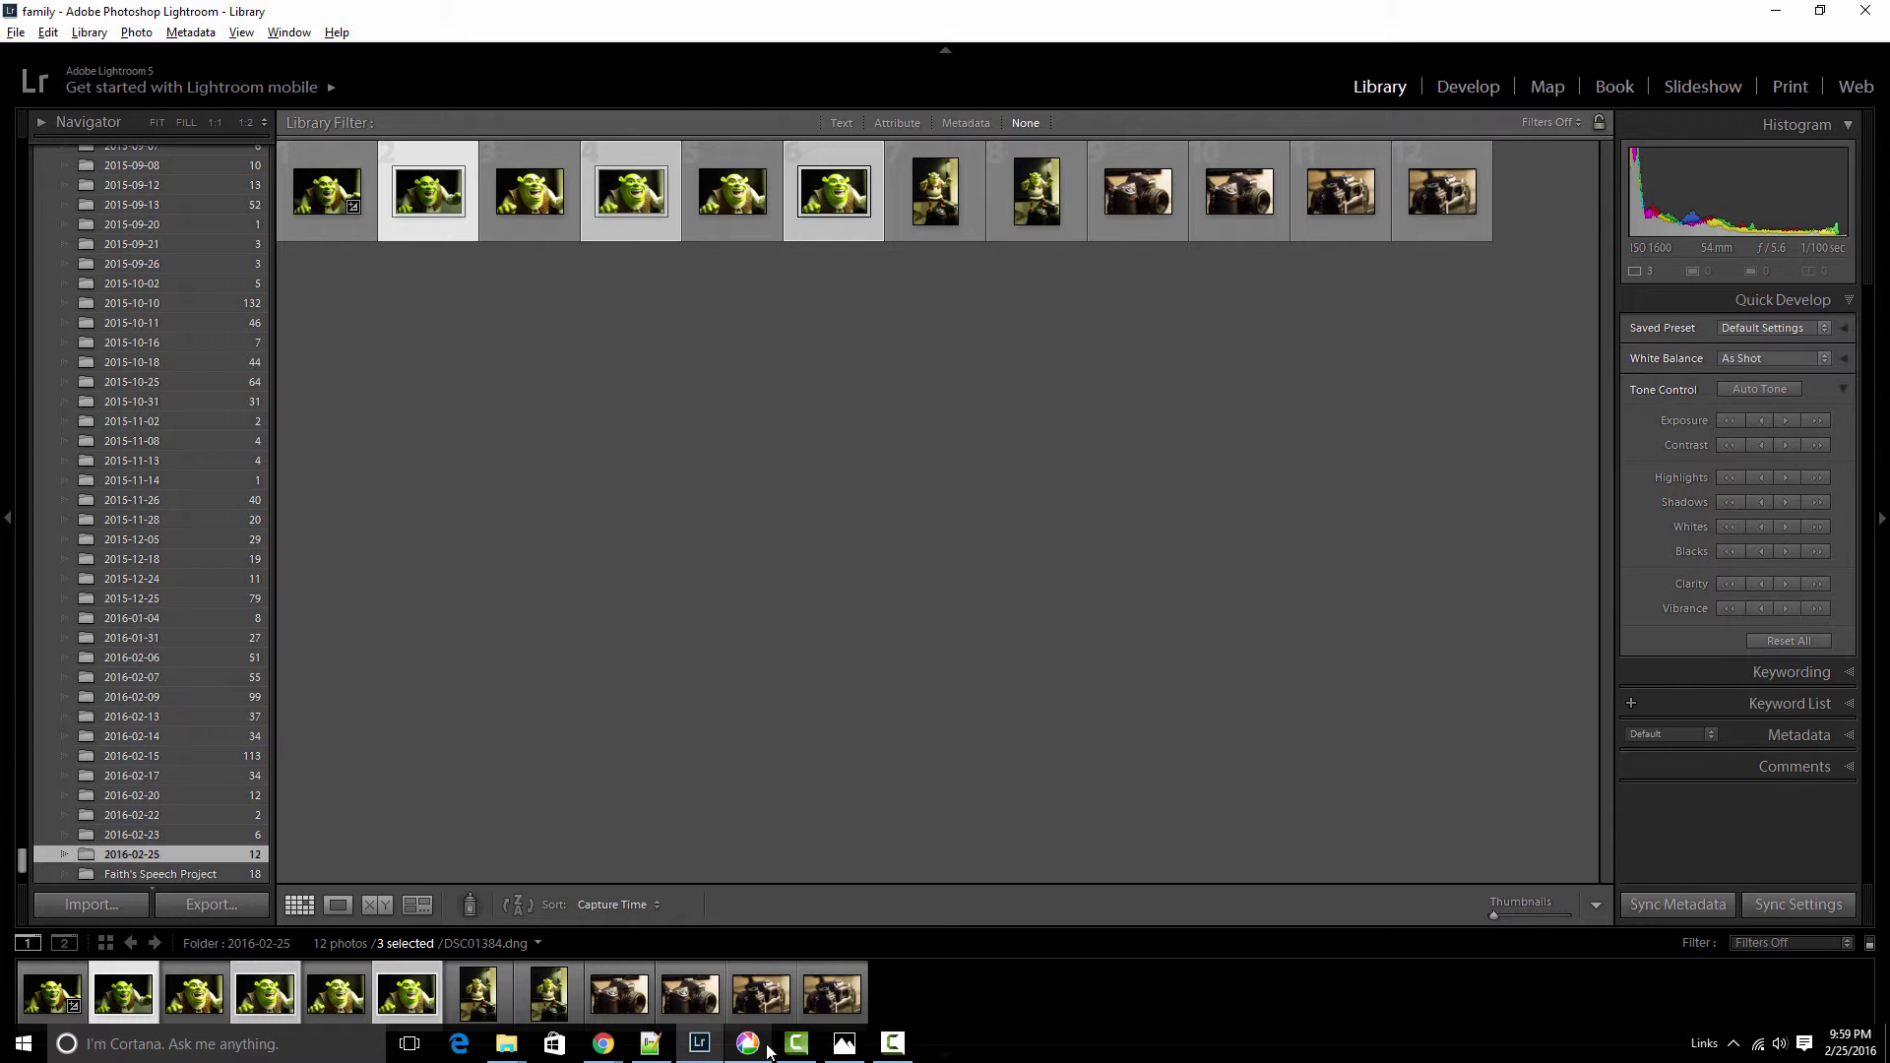
left_click(748, 1046)
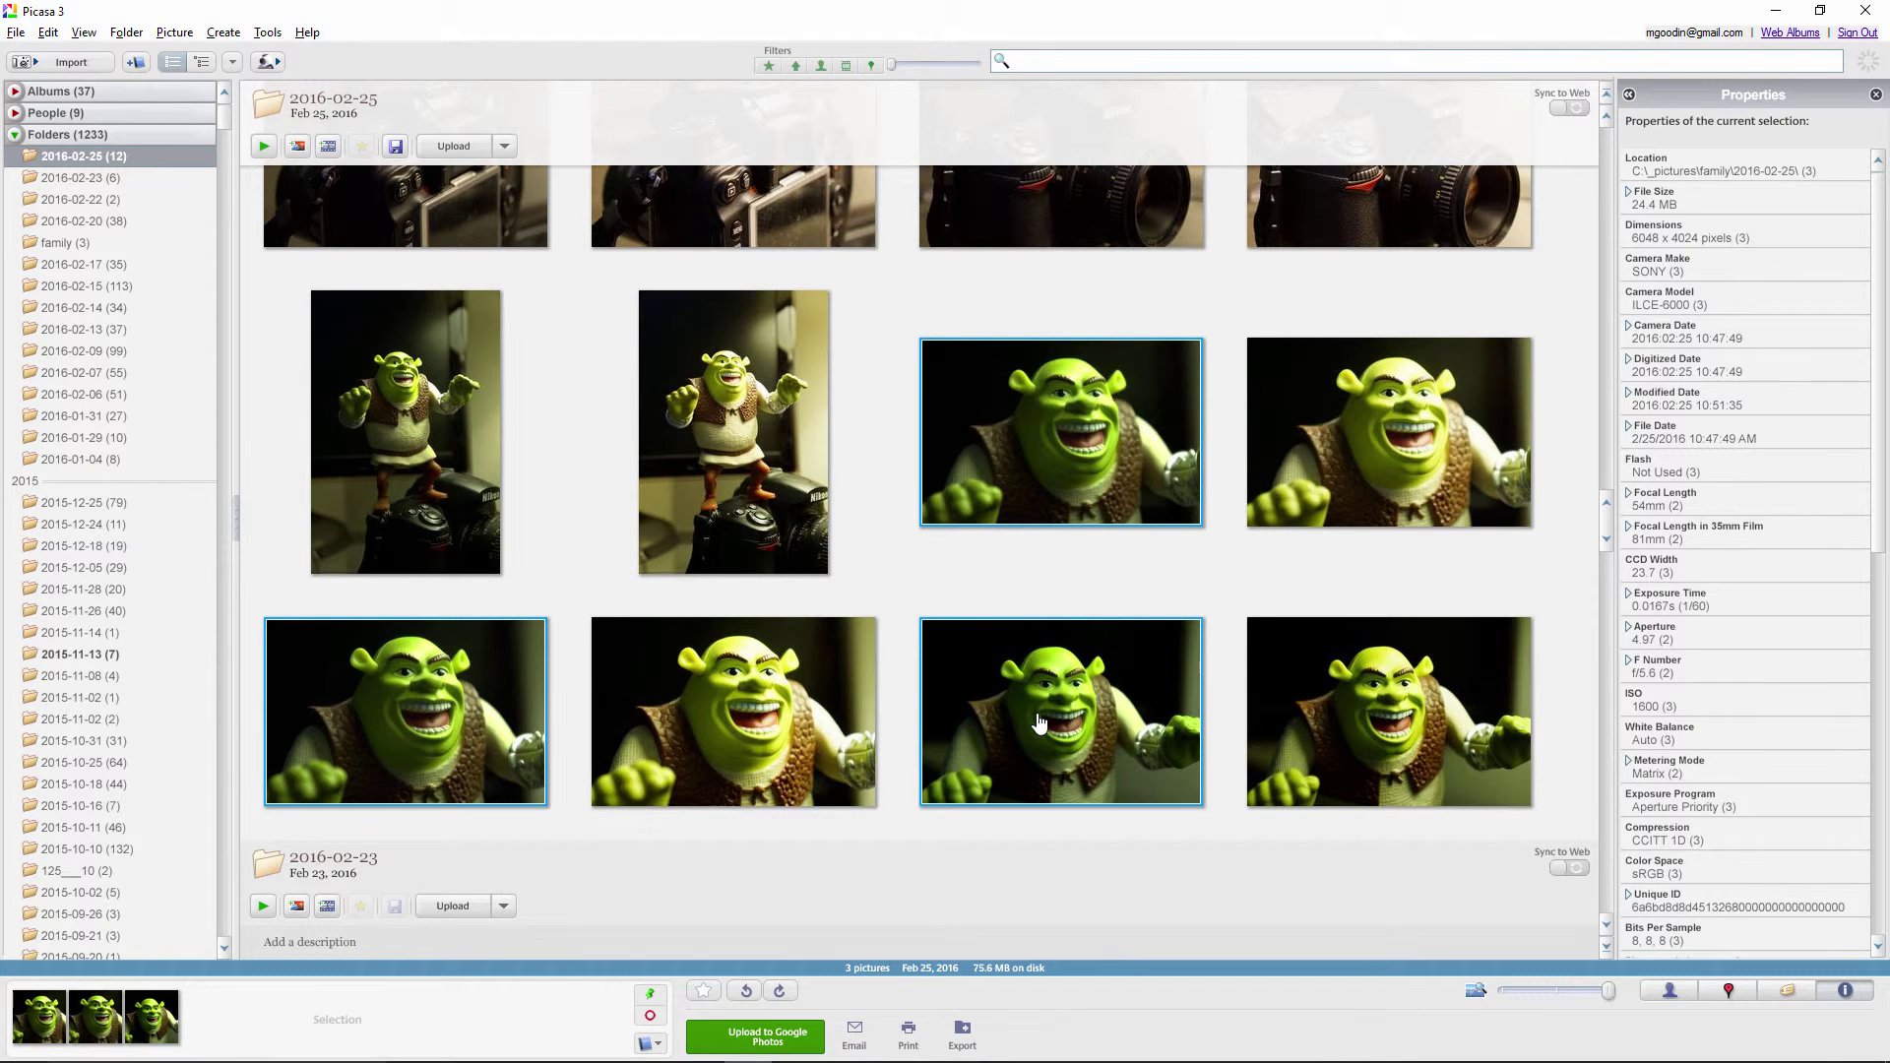